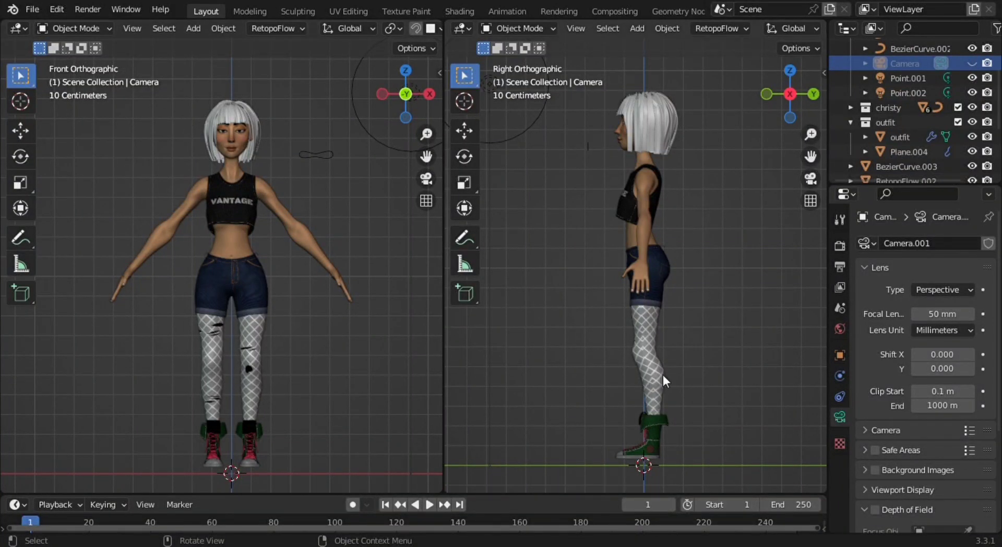
Add a Human (Meta-Rig) armature to the scene from the Add > Armature menu
key(shift+a)
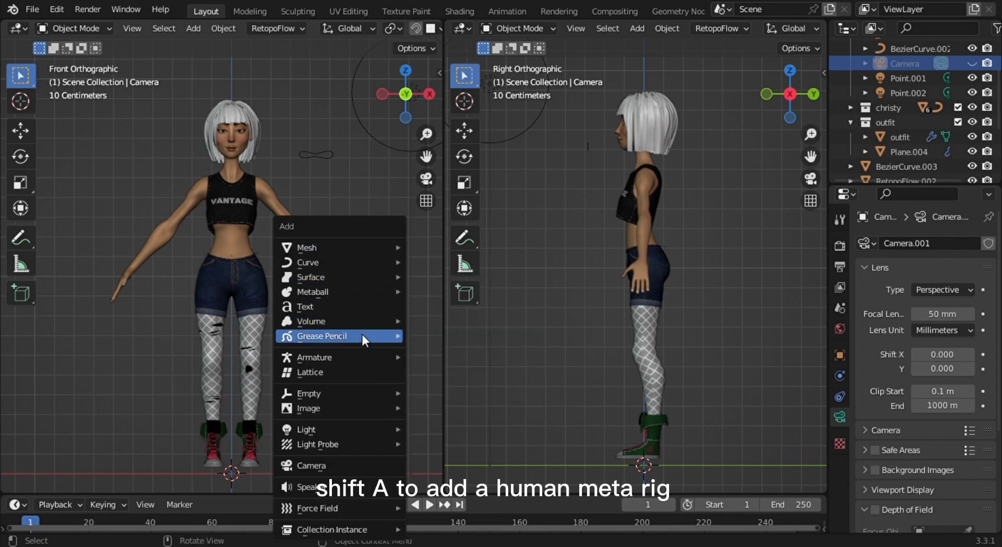
mouse_move(314, 357)
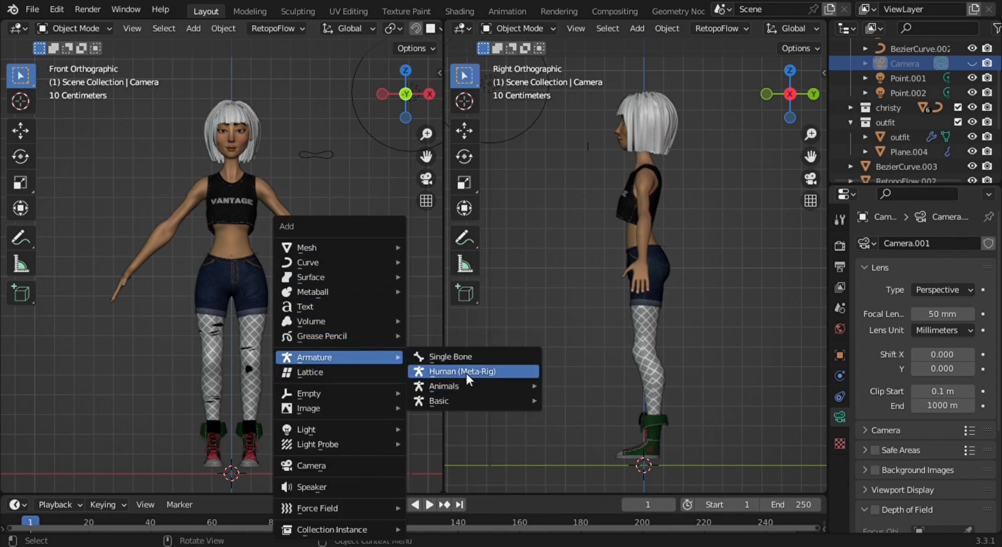
click(466, 372)
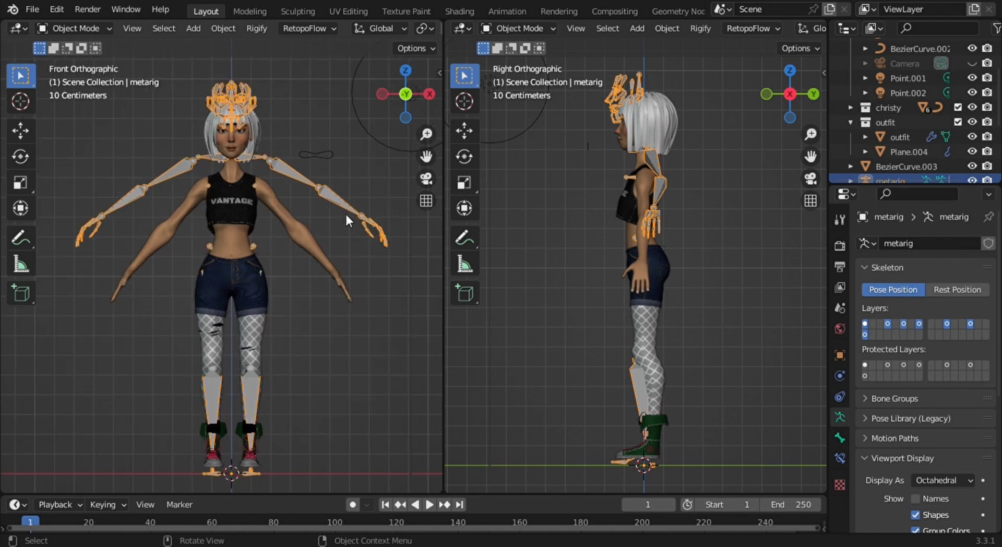
Scale the metarig to about 0.914, enter Edit Mode, and enable In Front under Viewport Display
key(s)
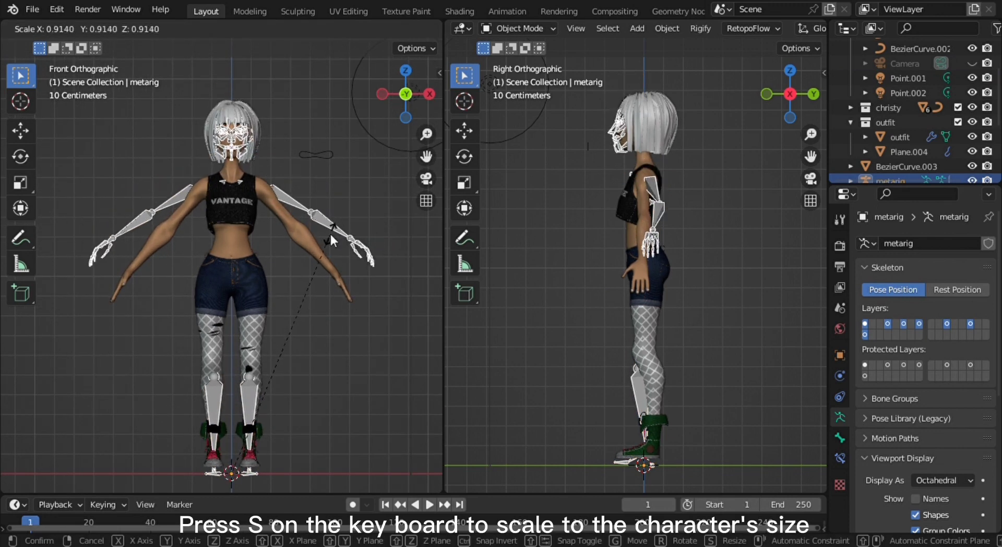
click(330, 231)
key(Tab)
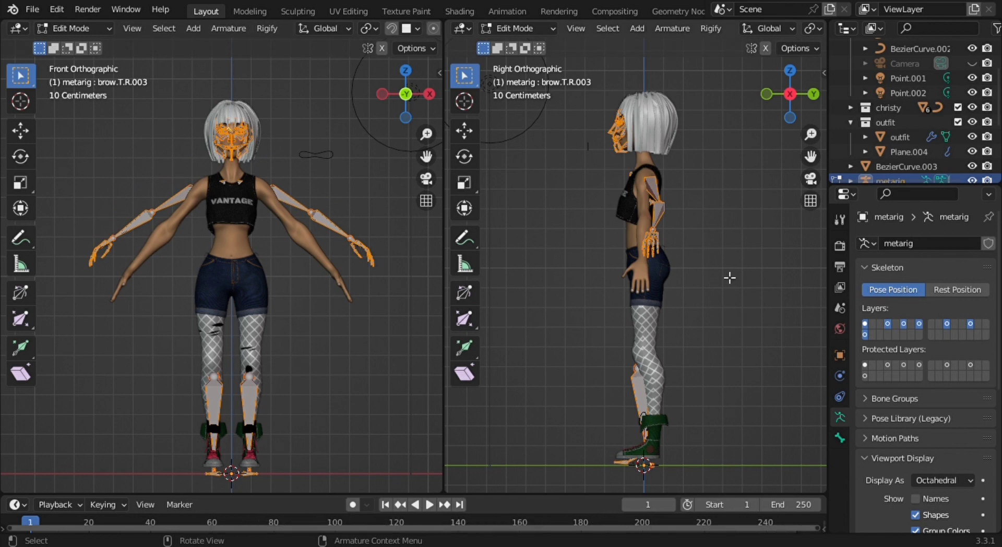
scroll(929, 501, down, 3)
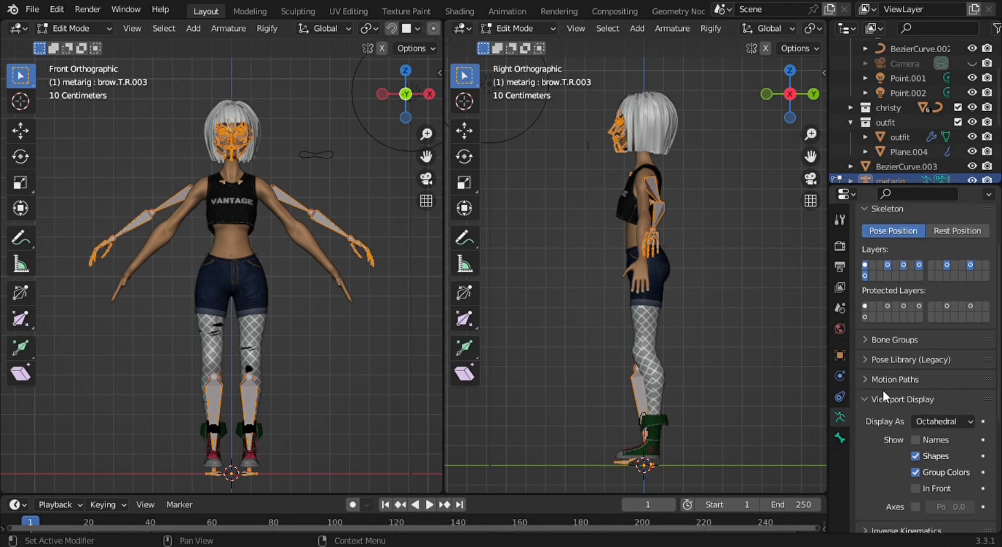
click(914, 491)
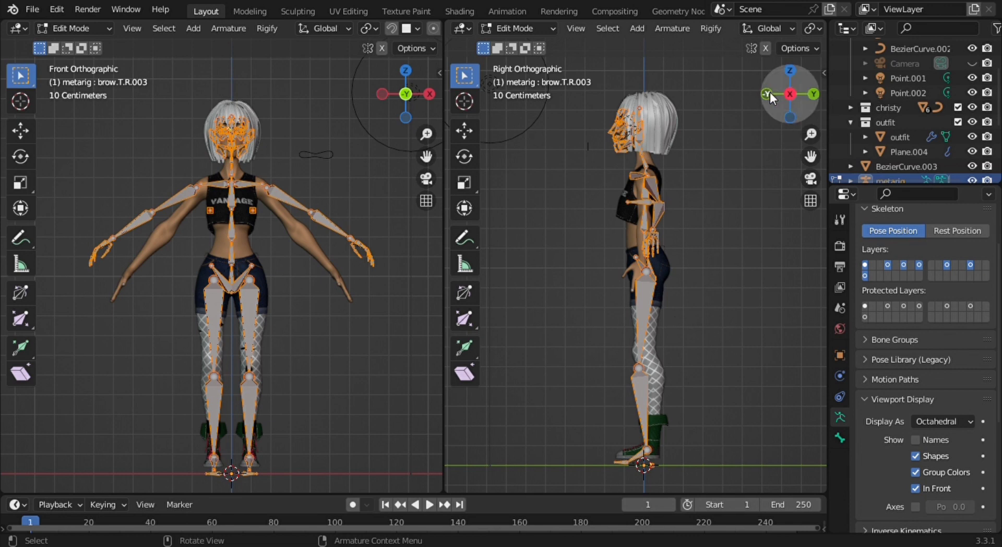
Raise the metarig bones along Z and rescale them toward the character's height
scroll(279, 348, up, 1)
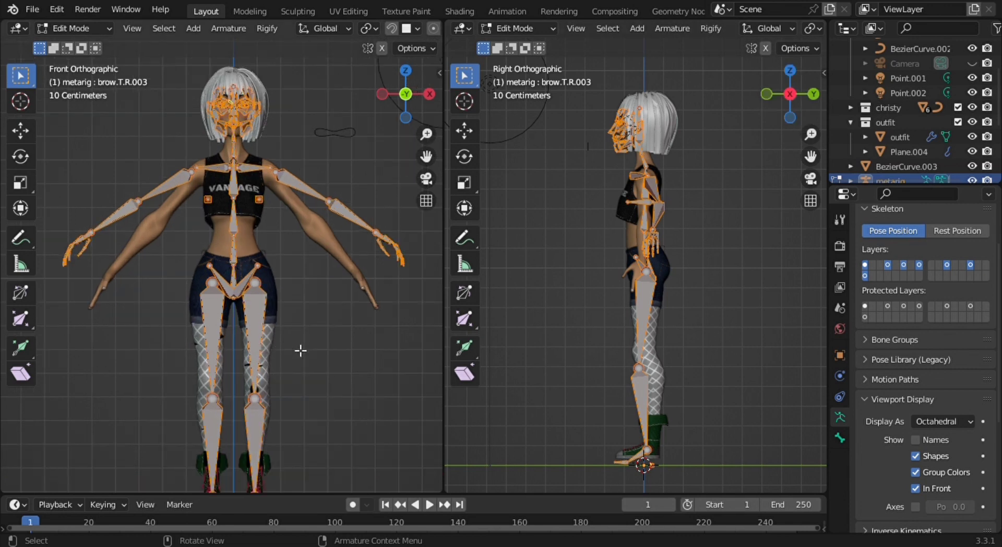
key(g)
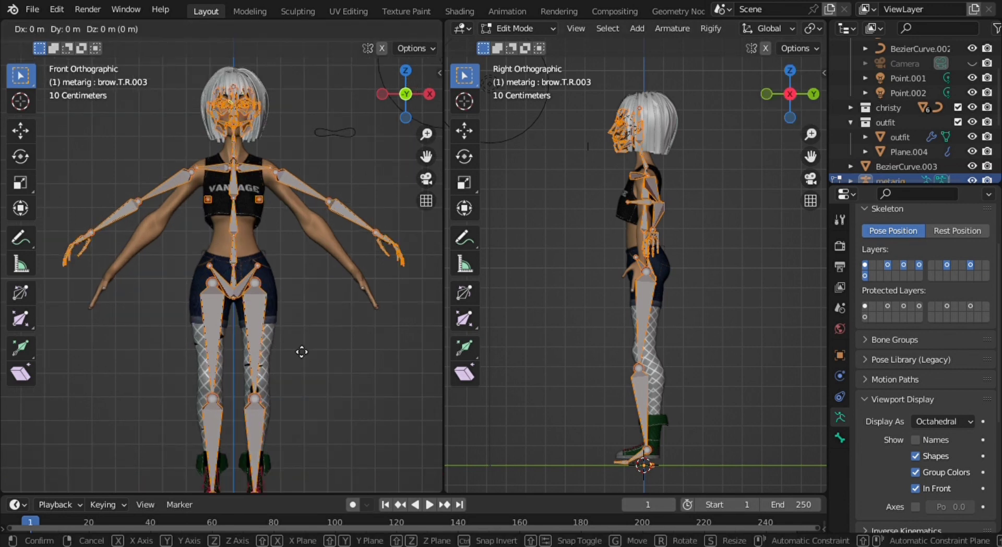
key(z)
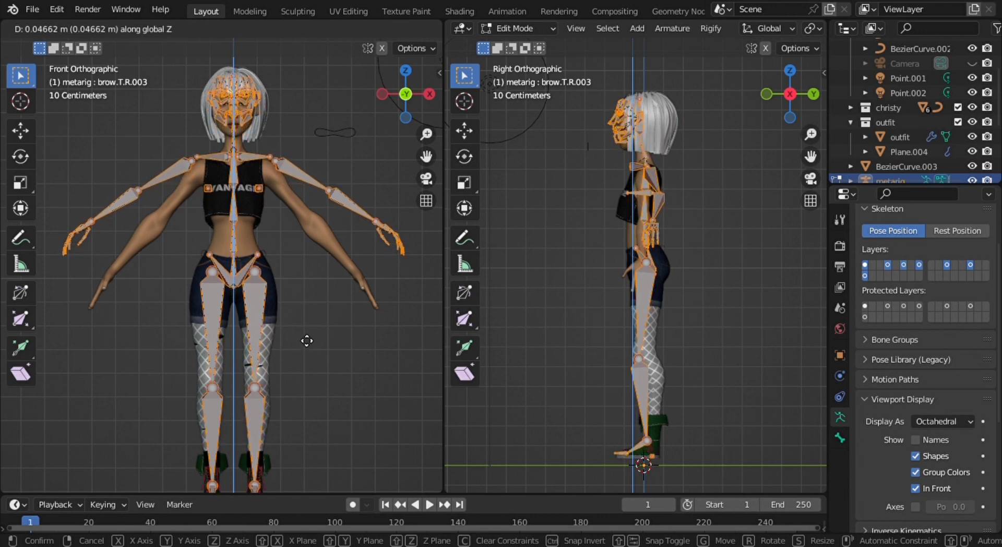
click(307, 340)
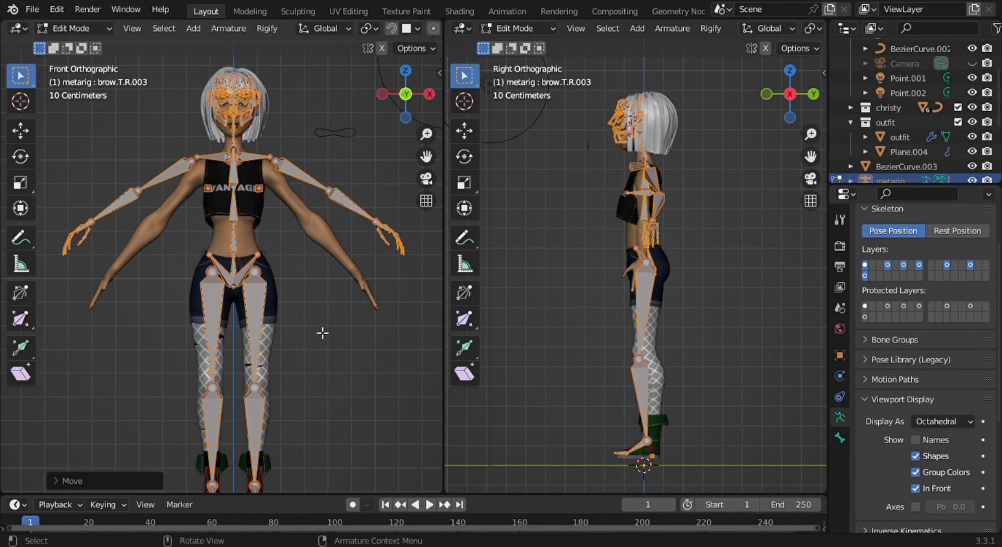
key(s)
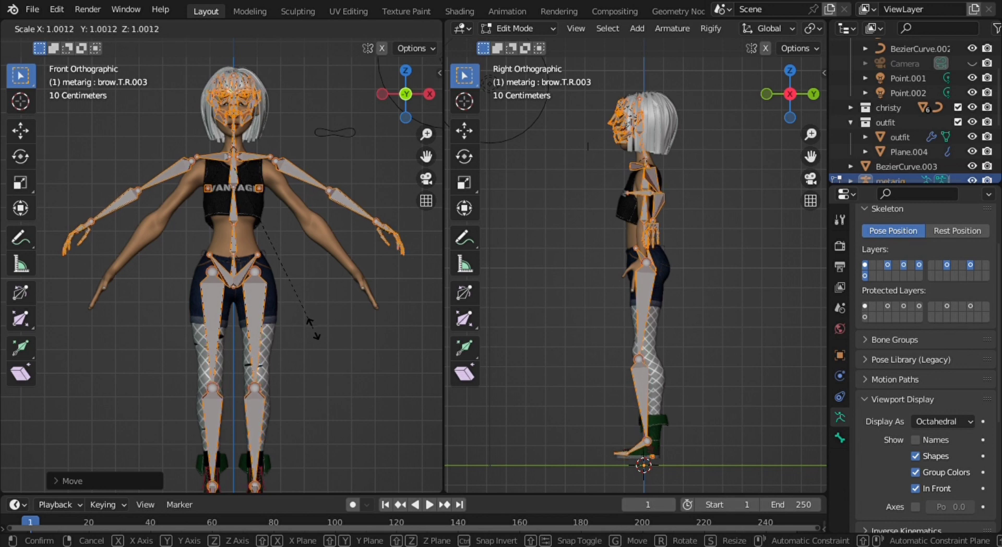
click(319, 323)
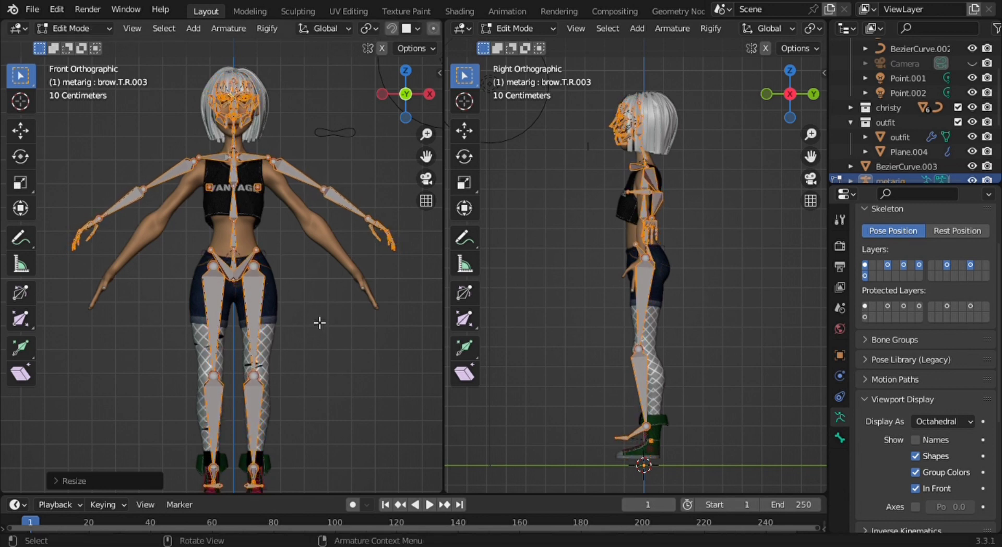
Refine the bones' fit: shift them vertically, enlarge them slightly, and set the final height
key(g)
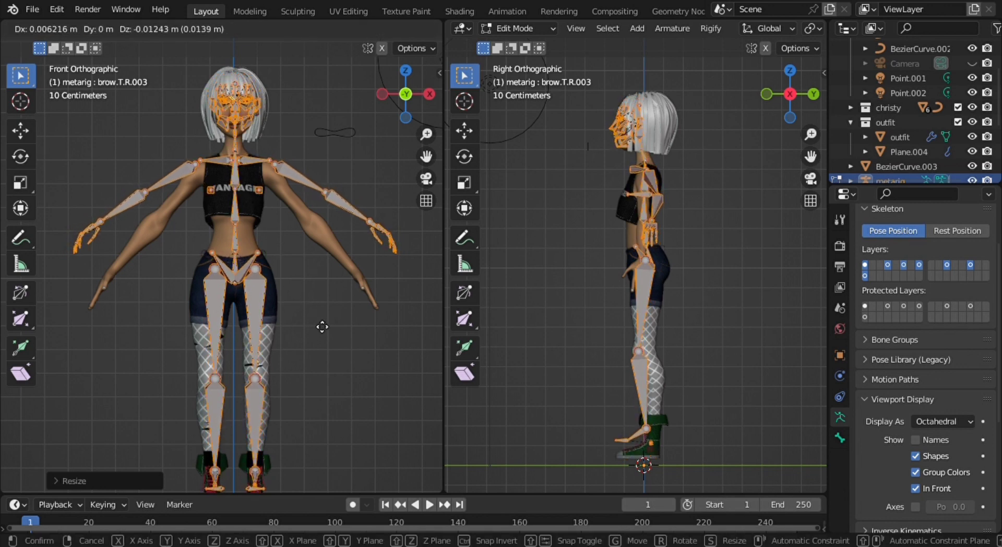
key(z)
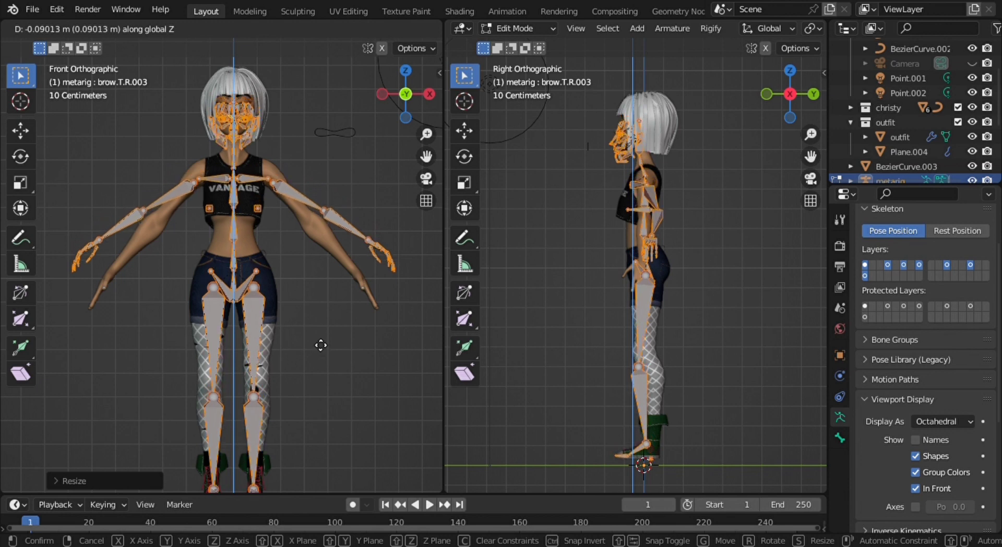
click(319, 342)
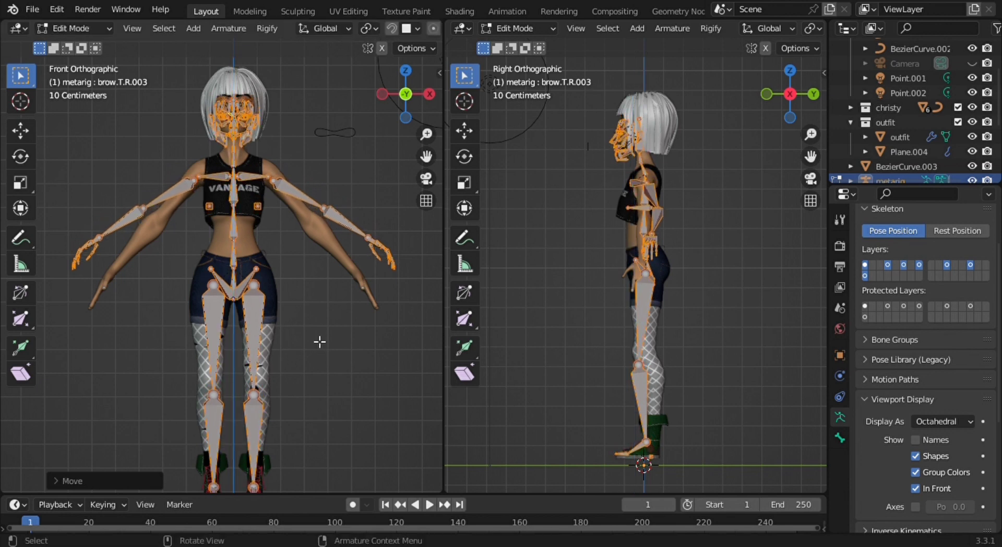
key(s)
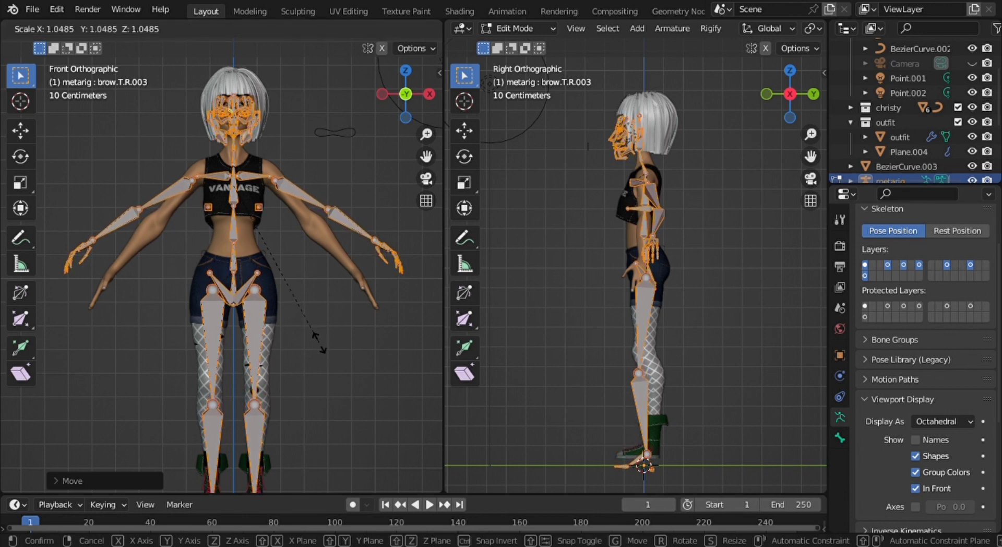
click(319, 342)
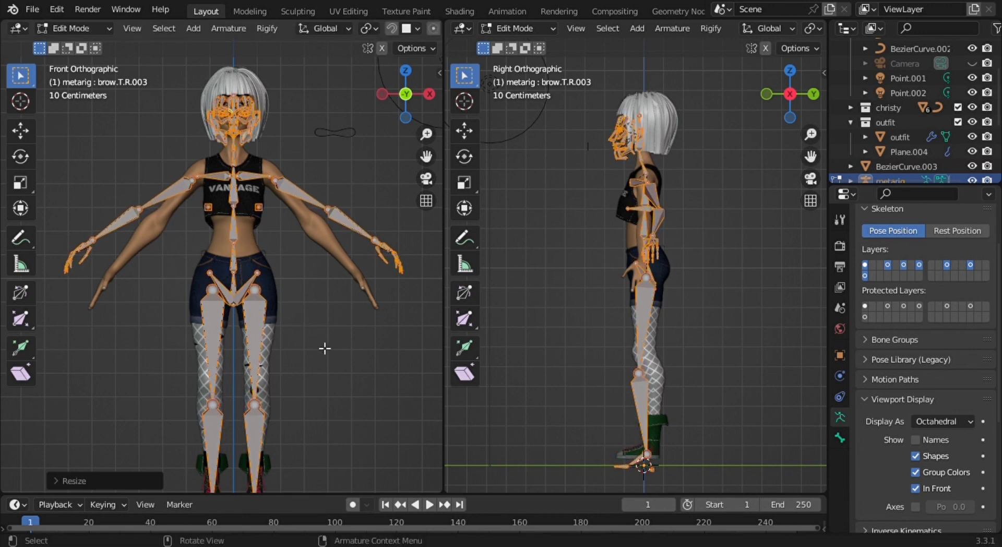
key(g)
key(z)
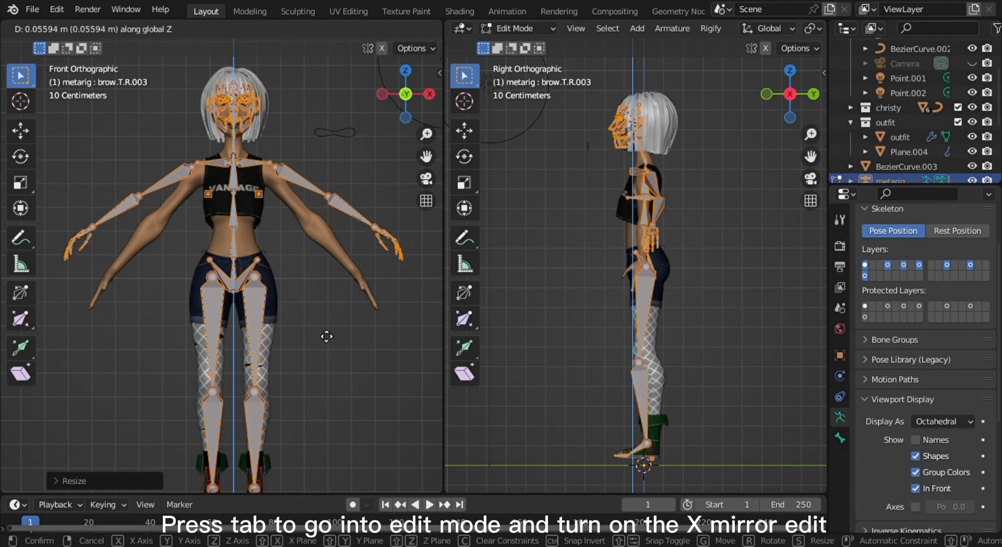
click(326, 337)
scroll(343, 222, up, 2)
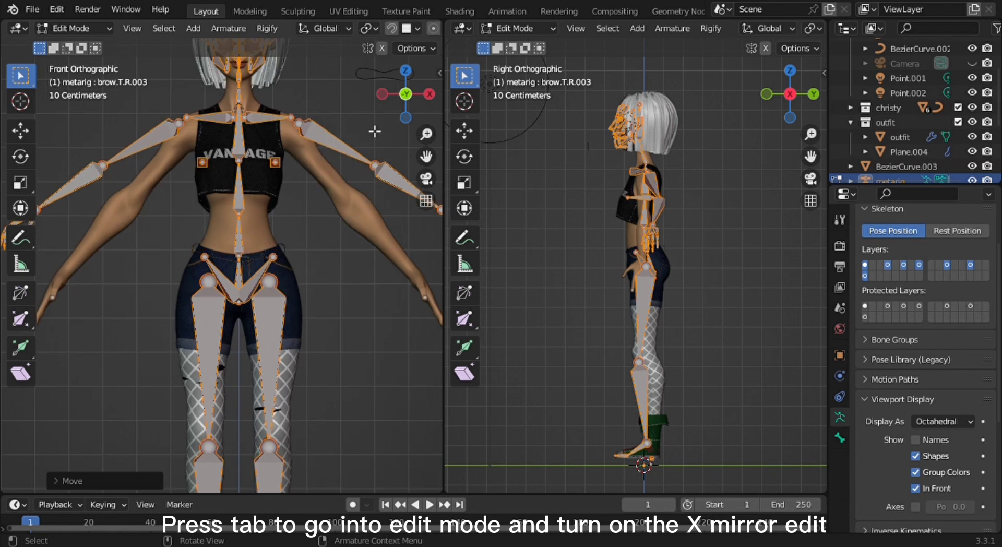
Turn on X-Axis Mirror and box-select the left forearm and hand bones
click(382, 48)
scroll(405, 243, down, 1)
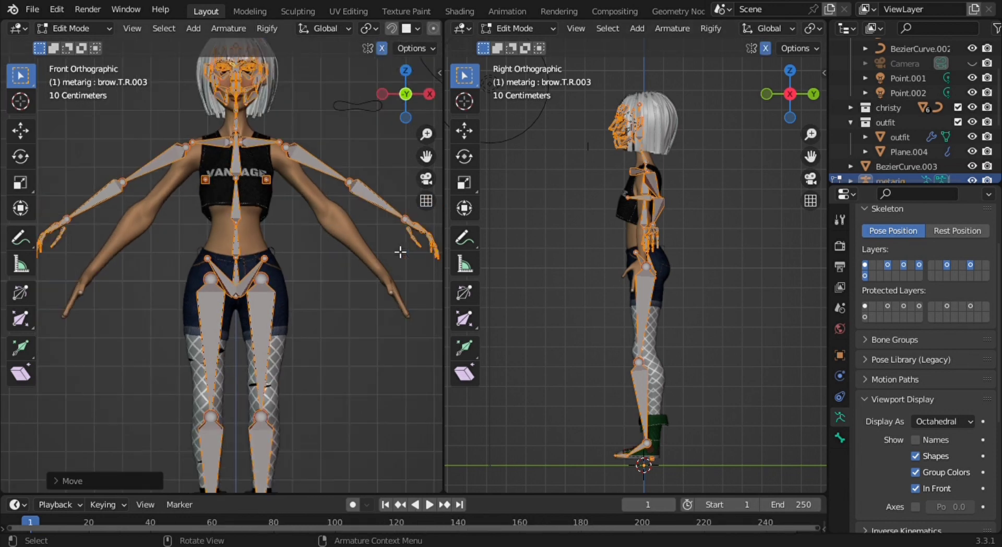
scroll(386, 255, down, 1)
shift+middle_drag(364, 269, 325, 280)
key(b)
drag(277, 175, 395, 380)
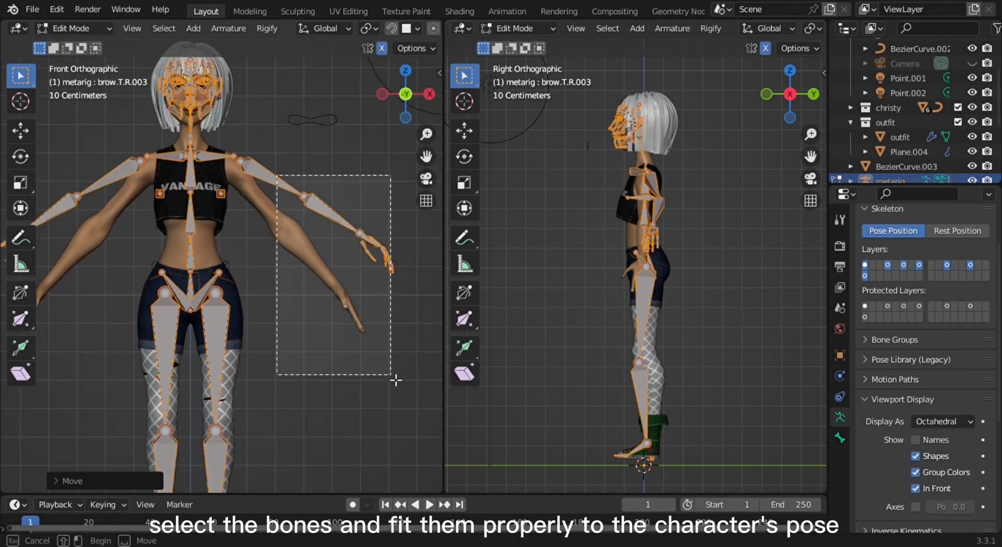
drag(421, 315, 421, 315)
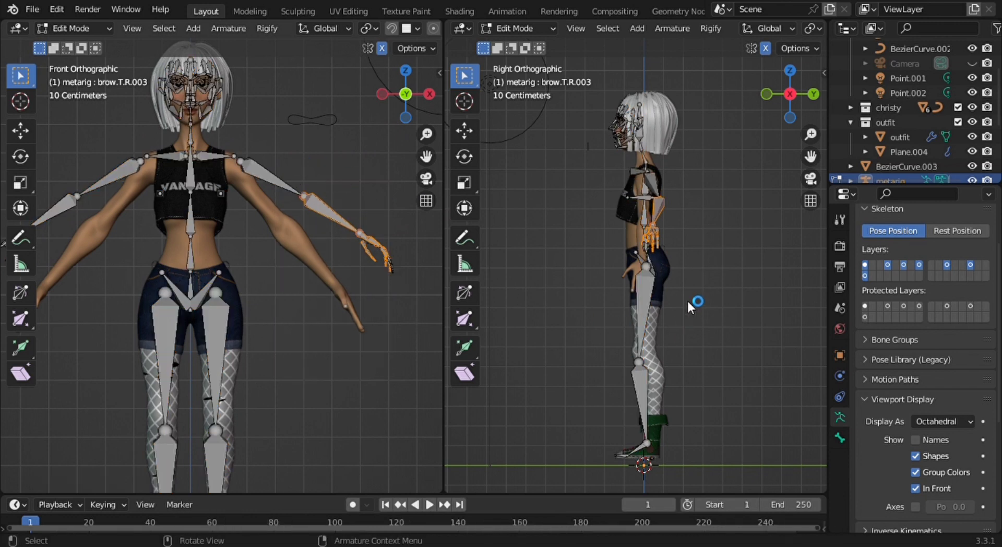
drag(290, 169, 434, 382)
Lower and rotate the forearm and hand bones to follow the character's arm
key(g)
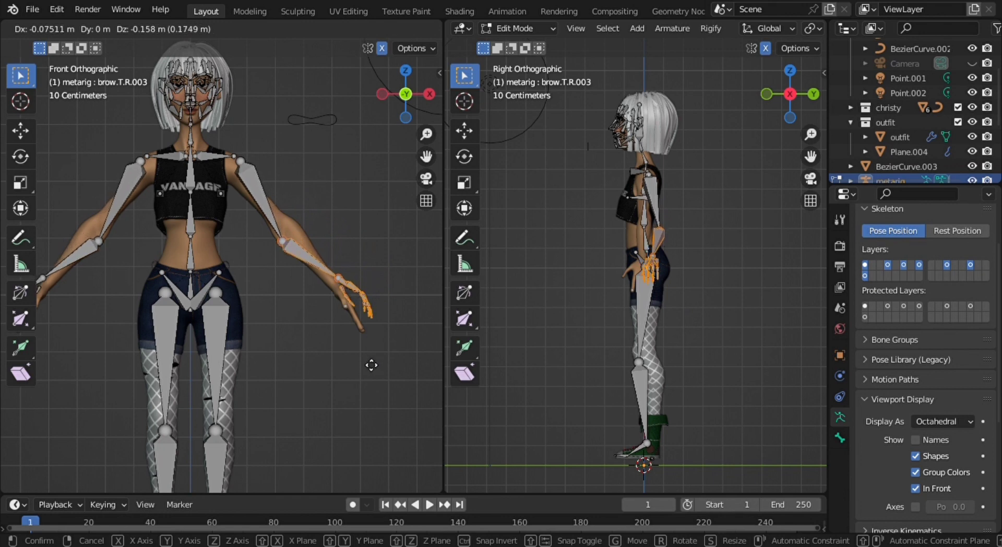
click(370, 371)
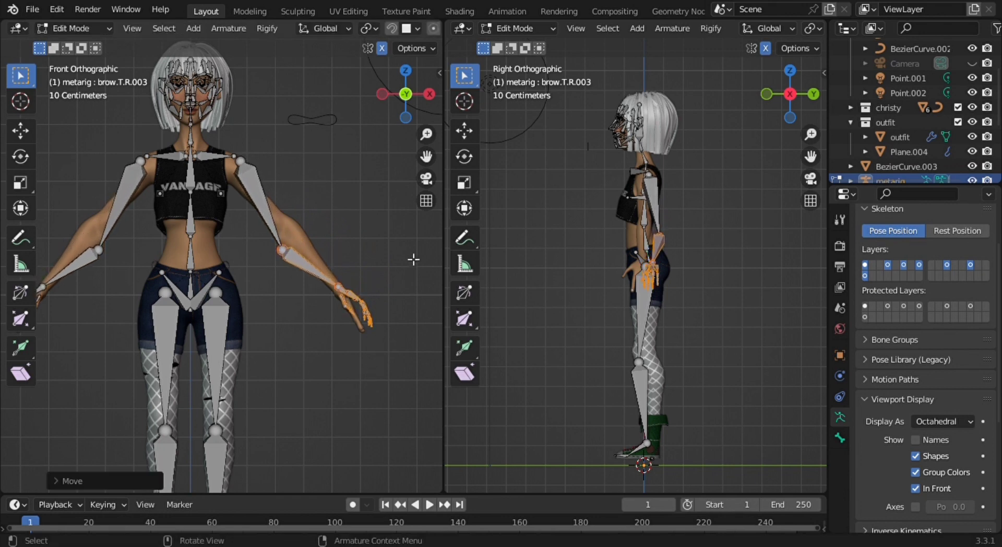
key(r)
click(406, 286)
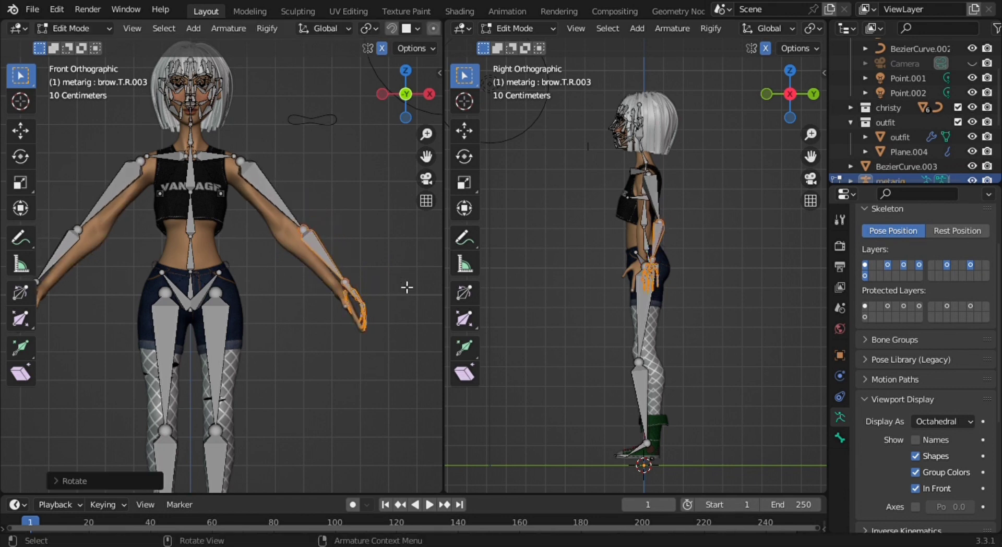
key(g)
click(402, 294)
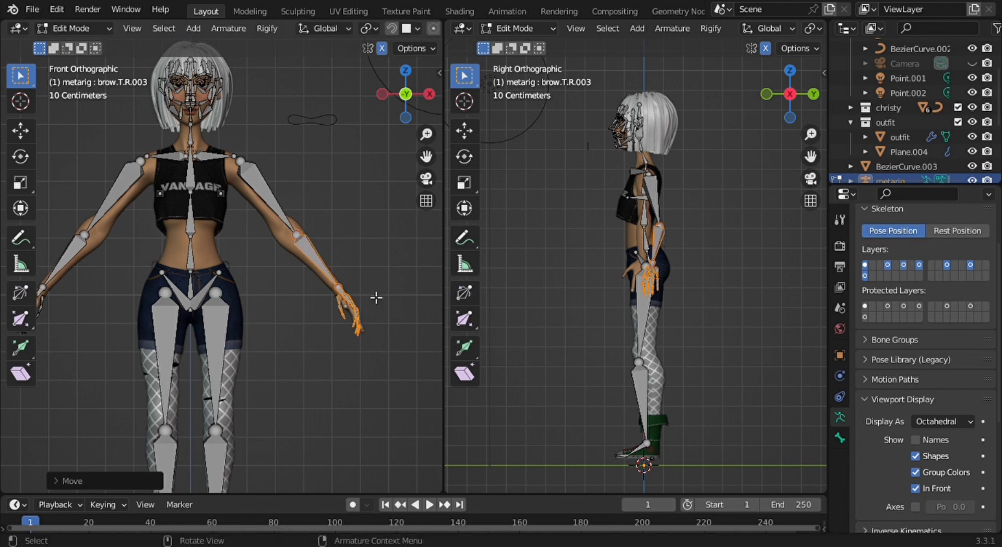
Move the left upper arm's elbow and shoulder joints inside the character's arm and shoulder
click(318, 236)
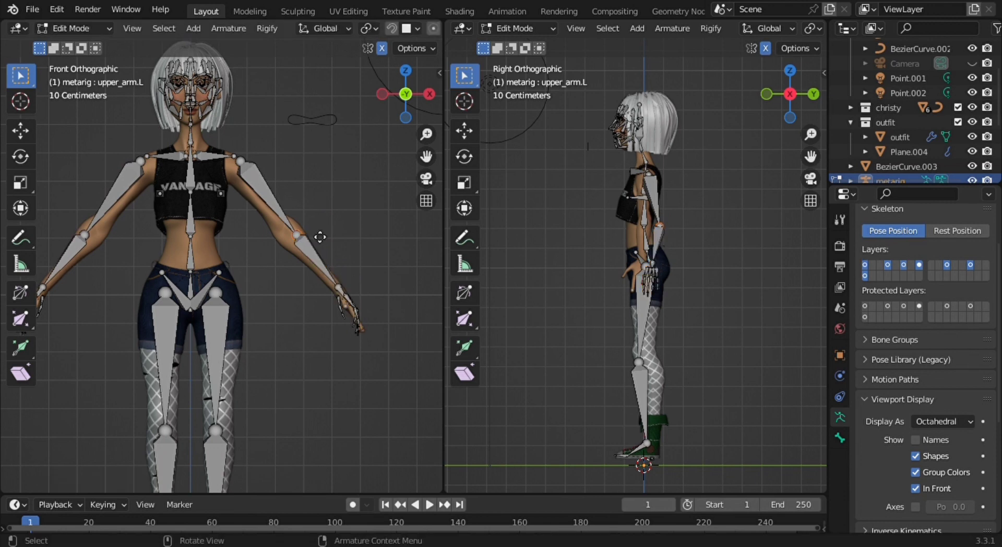
key(g)
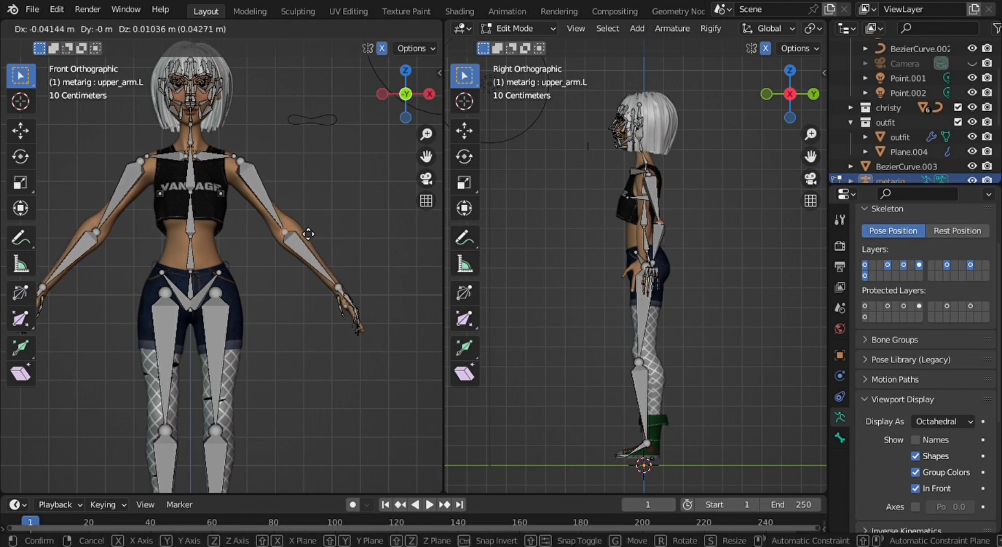
click(307, 232)
click(243, 156)
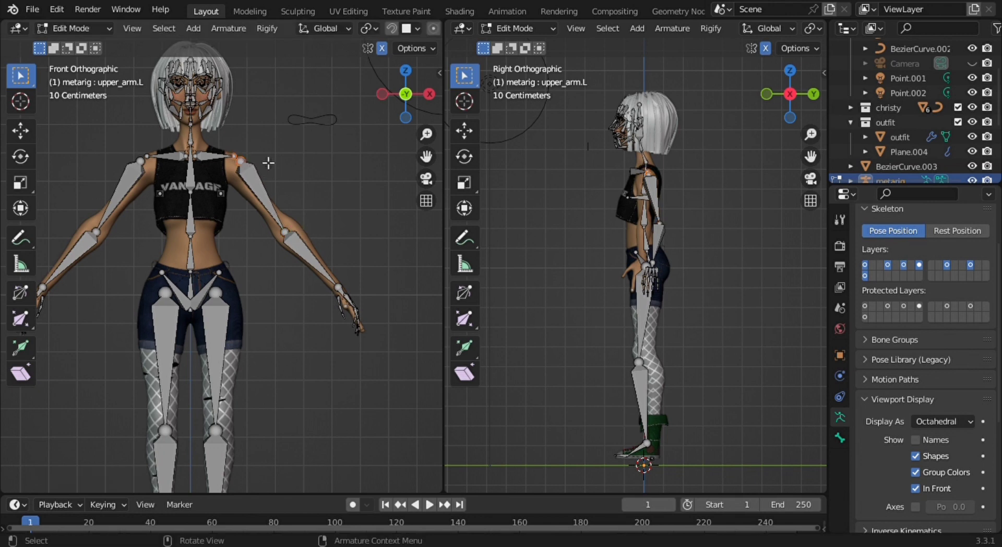
key(g)
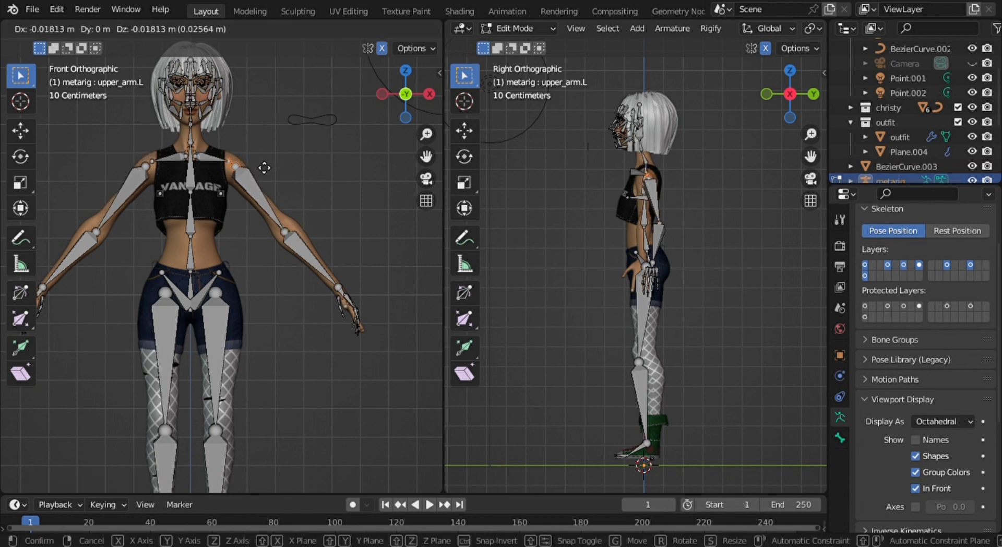
click(261, 162)
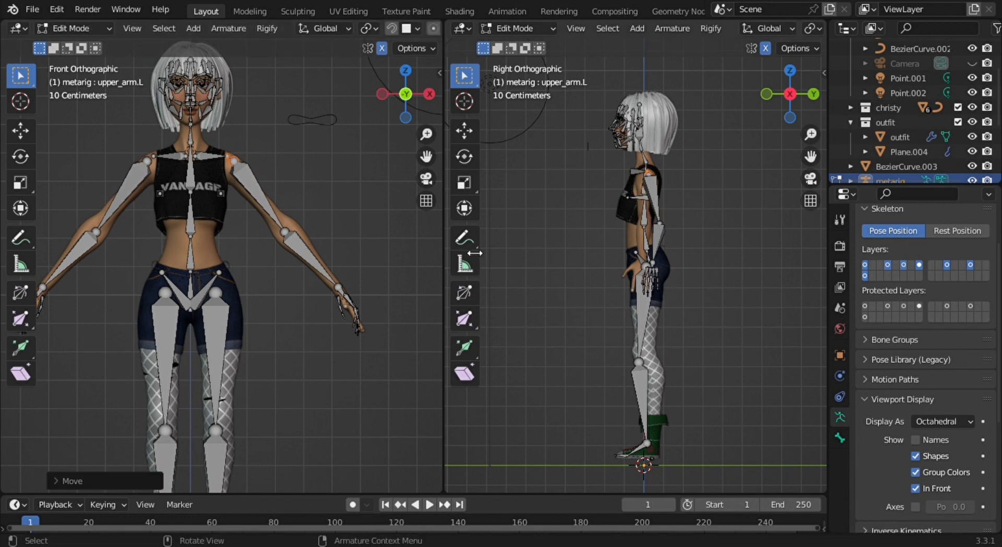
scroll(293, 151, up, 2)
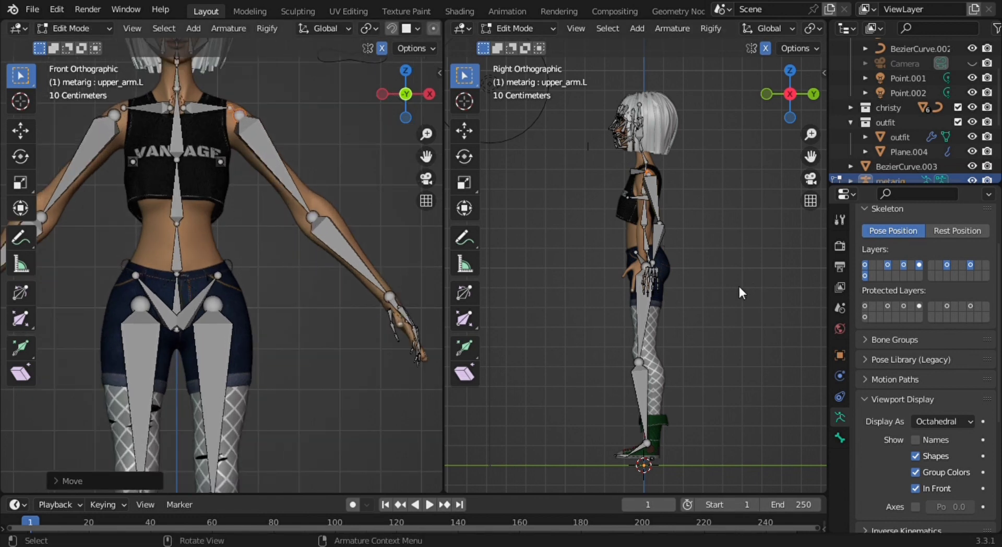
Lower the left upper-arm joint and the inner end of the shoulder bone onto the shoulder
scroll(334, 261, down, 1)
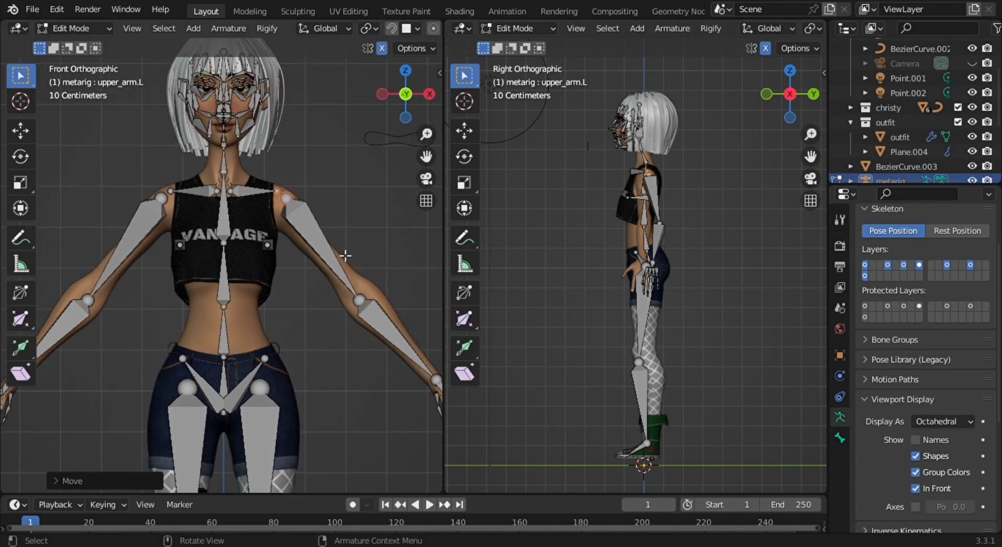
scroll(329, 217, up, 3)
scroll(302, 172, up, 2)
shift+middle_drag(302, 171, 319, 261)
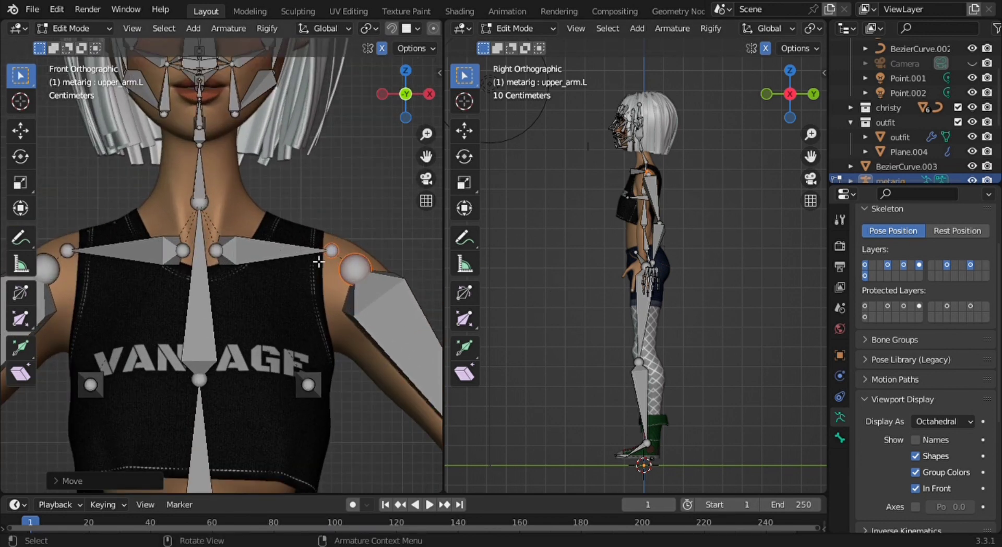
click(329, 246)
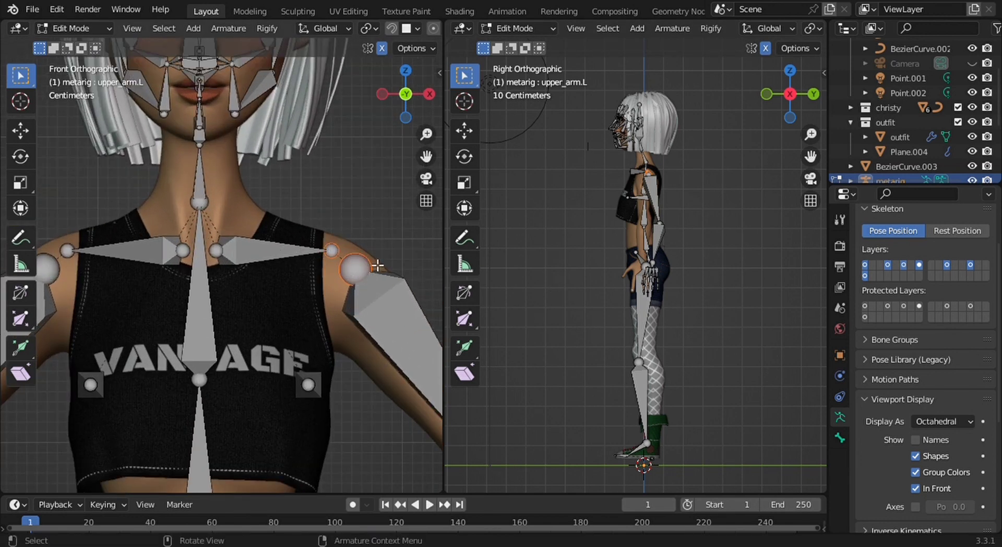
drag(377, 266, 372, 267)
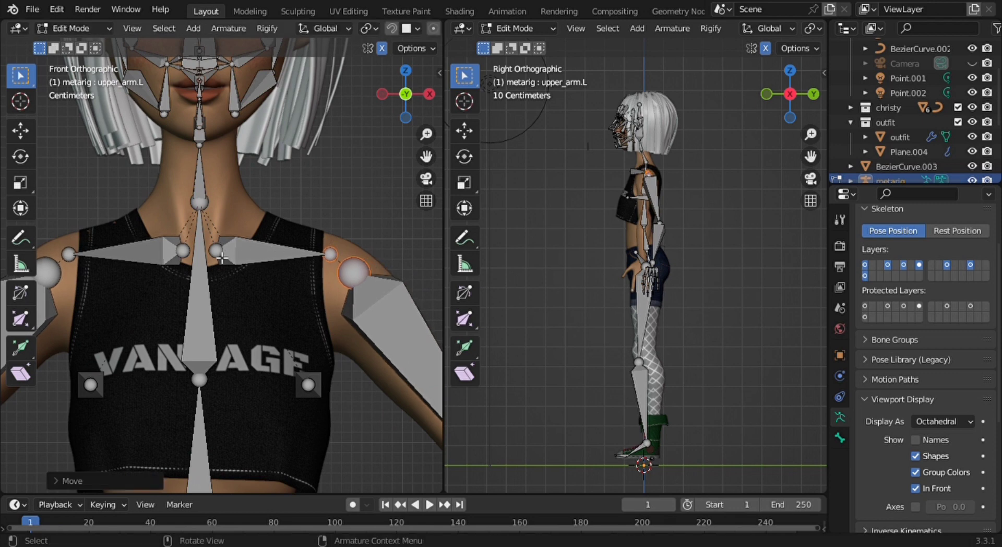
drag(222, 256, 232, 278)
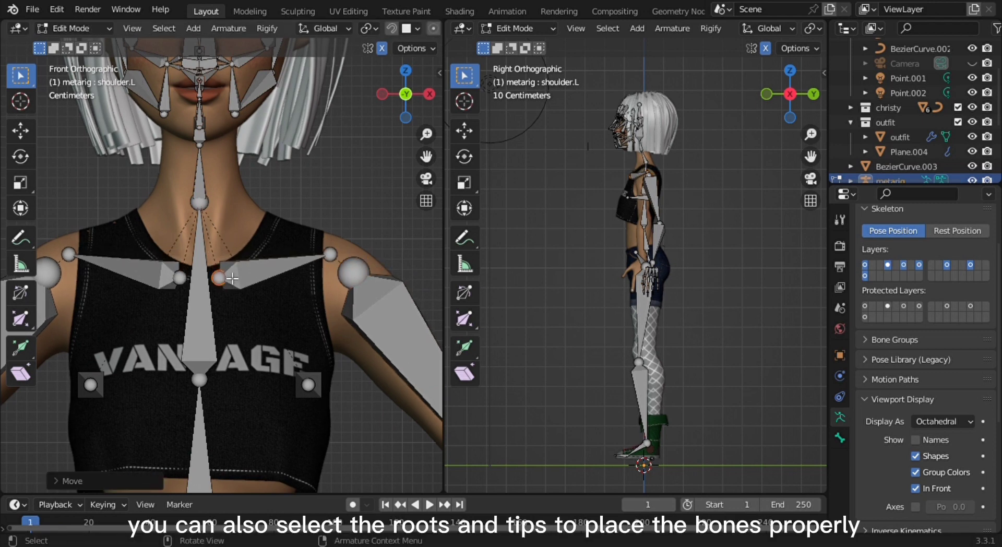
Move the neck-base joint vertically to its new height
scroll(233, 278, down, 1)
scroll(240, 287, down, 1)
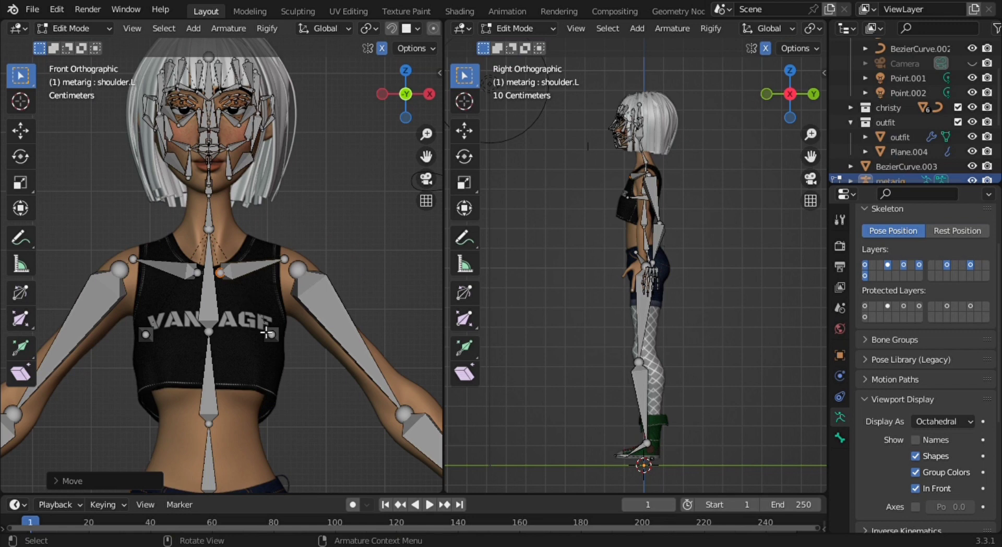
scroll(215, 271, up, 1)
click(197, 219)
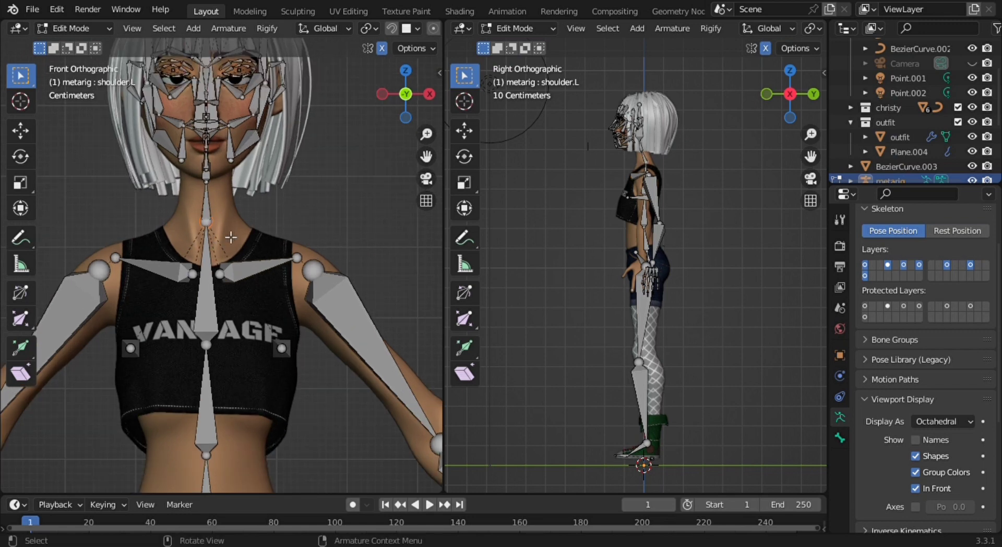
key(g)
key(z)
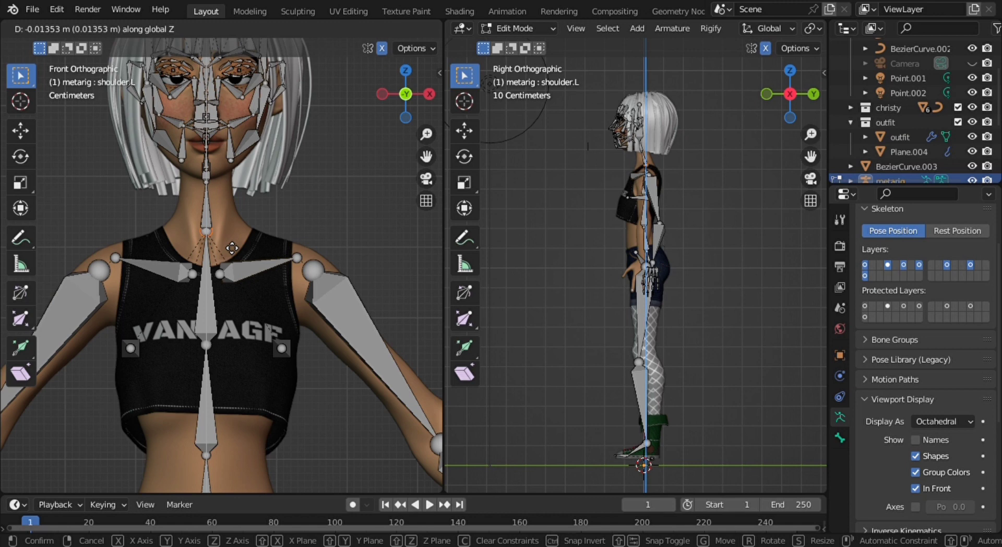
click(232, 247)
Reposition the neck bone in the side view, undoing an accidentally added bone
scroll(680, 210, up, 3)
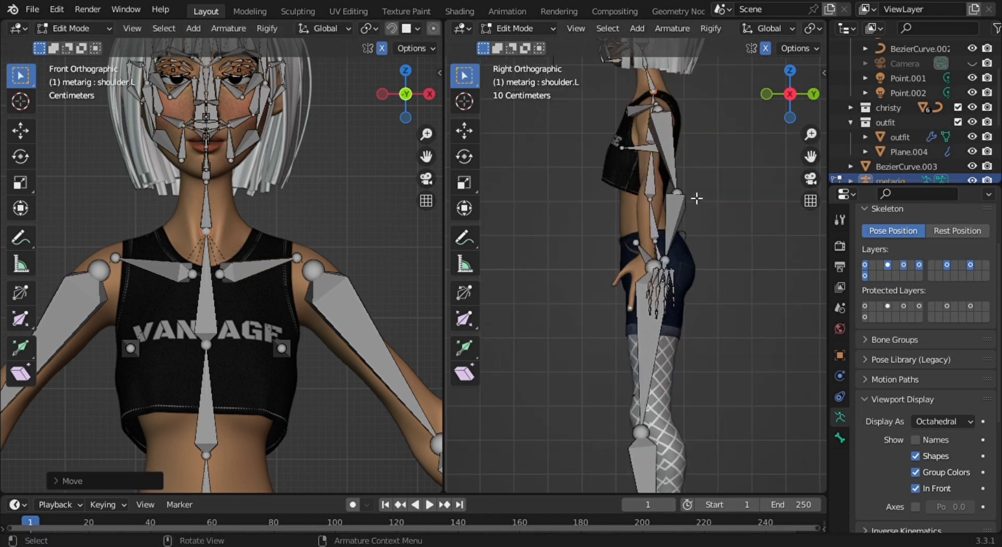
scroll(699, 183, down, 3)
scroll(678, 209, up, 5)
shift+middle_drag(679, 339, 678, 246)
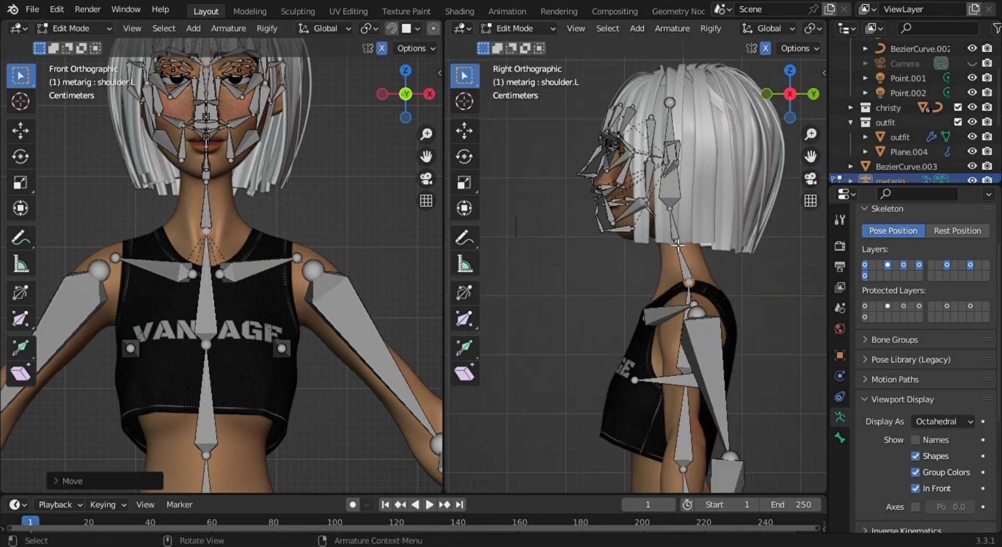
click(679, 245)
key(g)
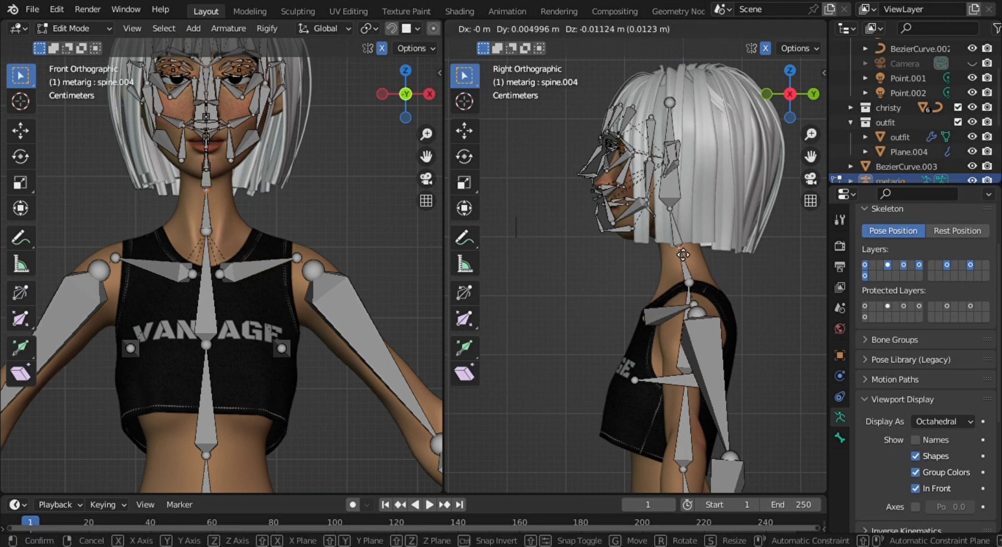
click(682, 246)
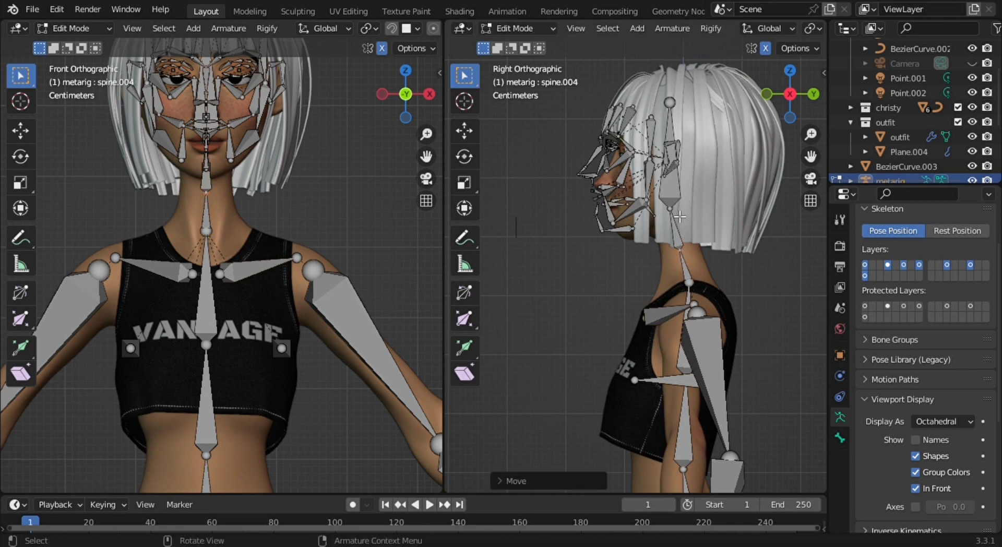
key(shift+a)
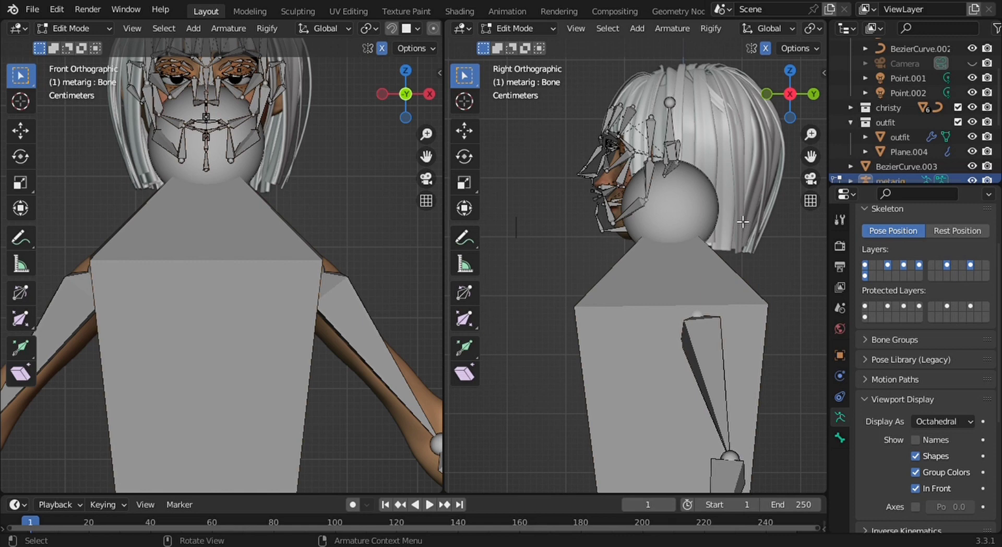
key(ctrl+z)
Raise the head bone's tip along Z to the top of the skull
click(670, 208)
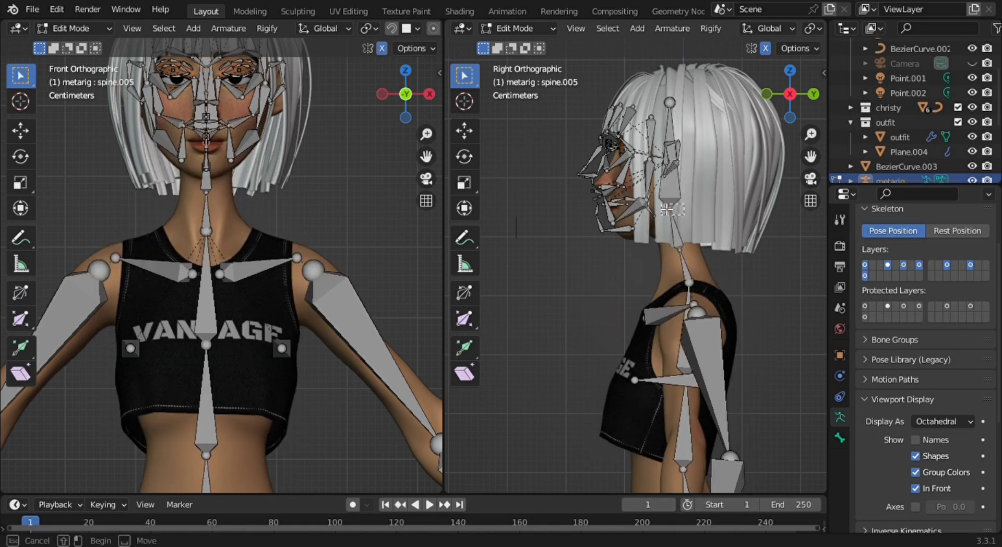
key(g)
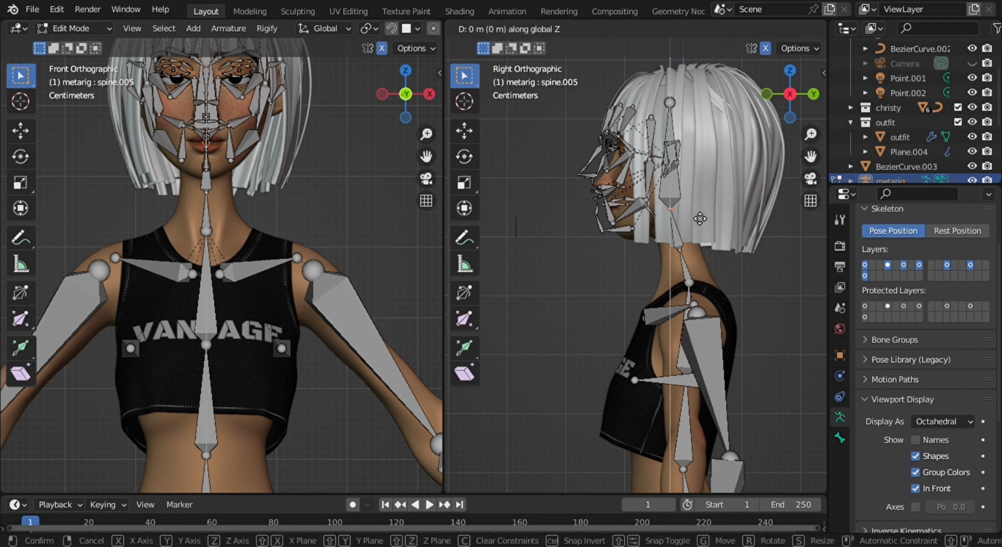
key(z)
click(699, 224)
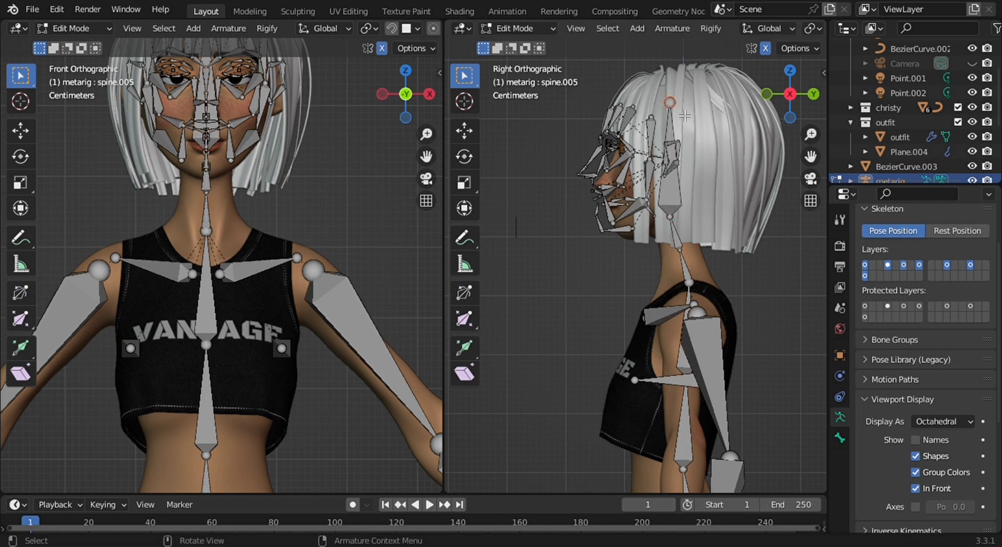
key(g)
key(z)
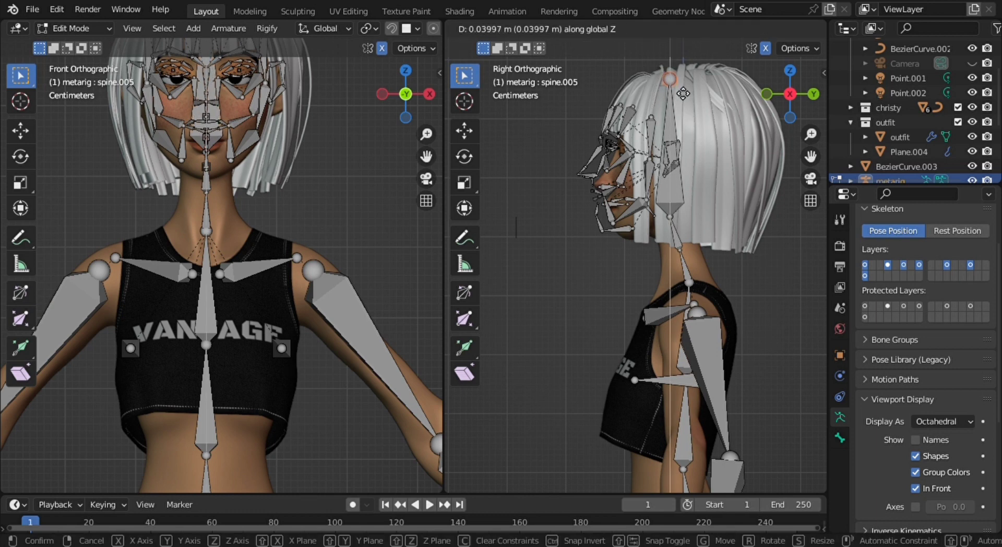
click(675, 99)
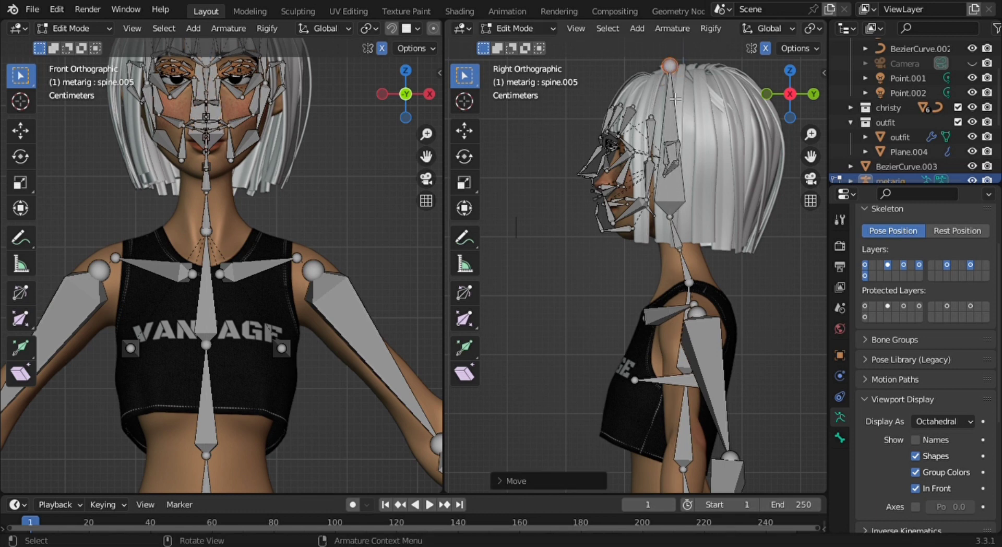
scroll(634, 305, down, 2)
scroll(353, 332, down, 2)
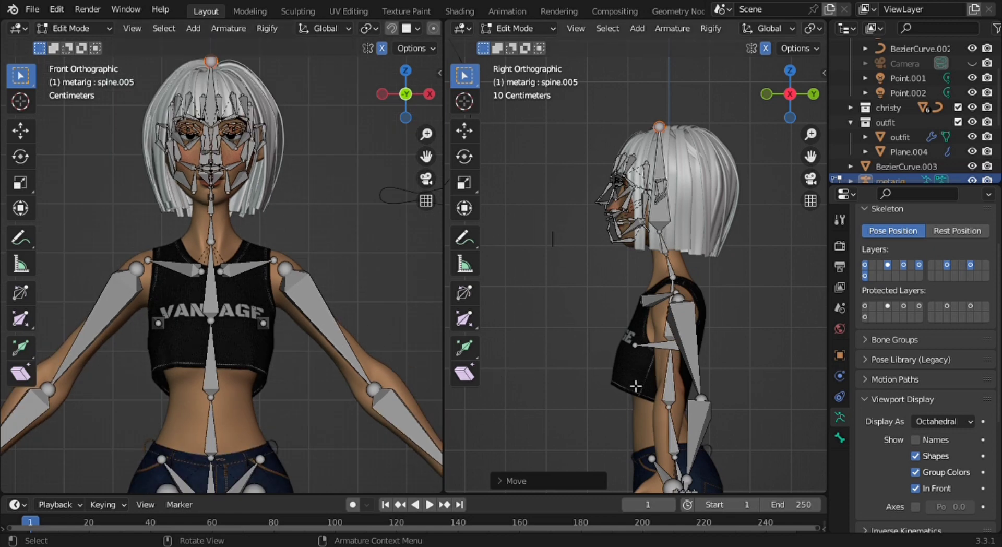
Move the left breast bone onto the chest, hide the outfit collection, and return to Object Mode
click(670, 348)
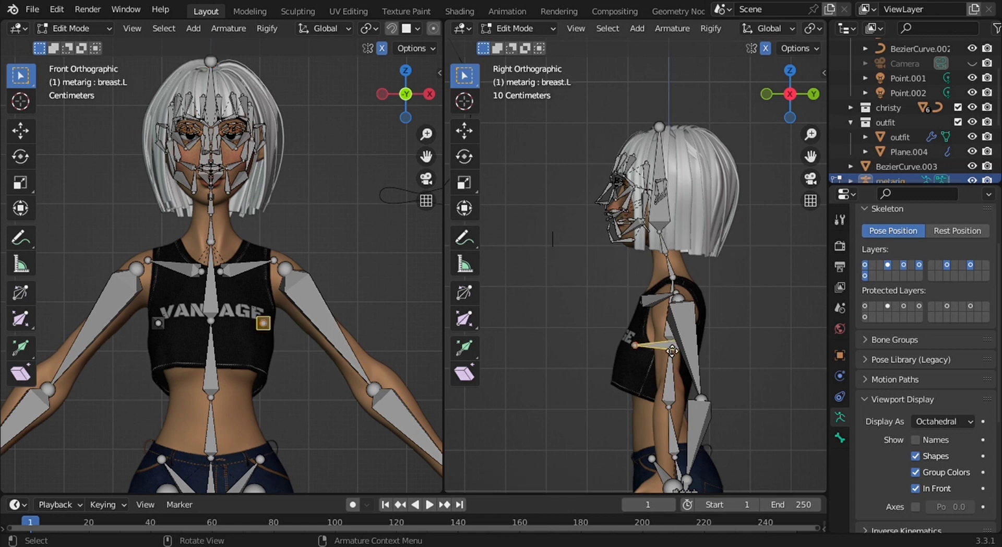
key(g)
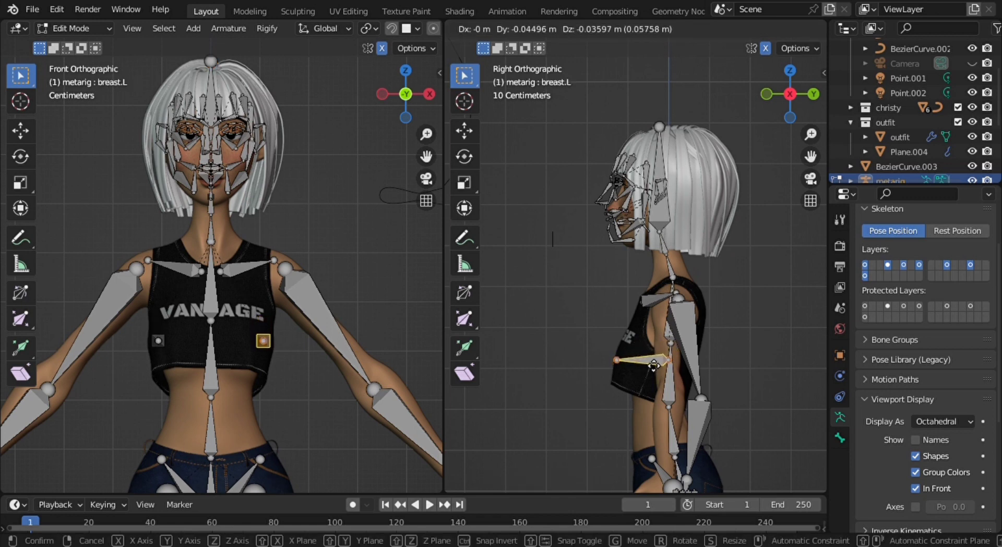
click(656, 365)
key(g)
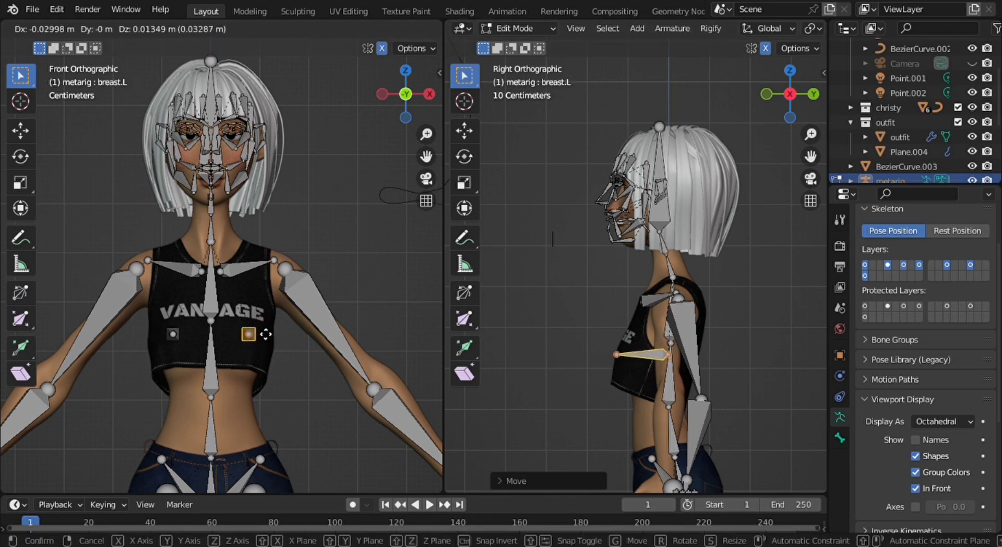
click(273, 327)
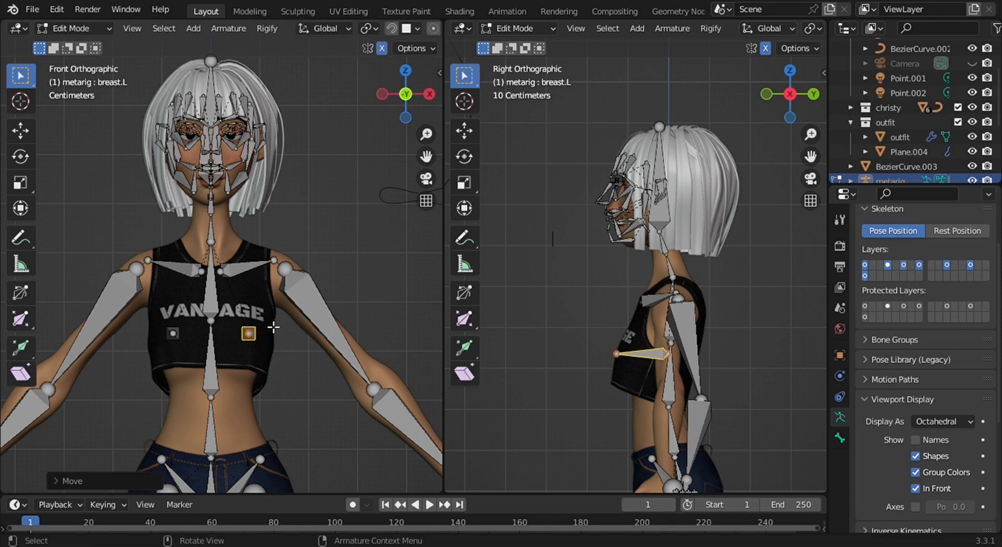
click(972, 122)
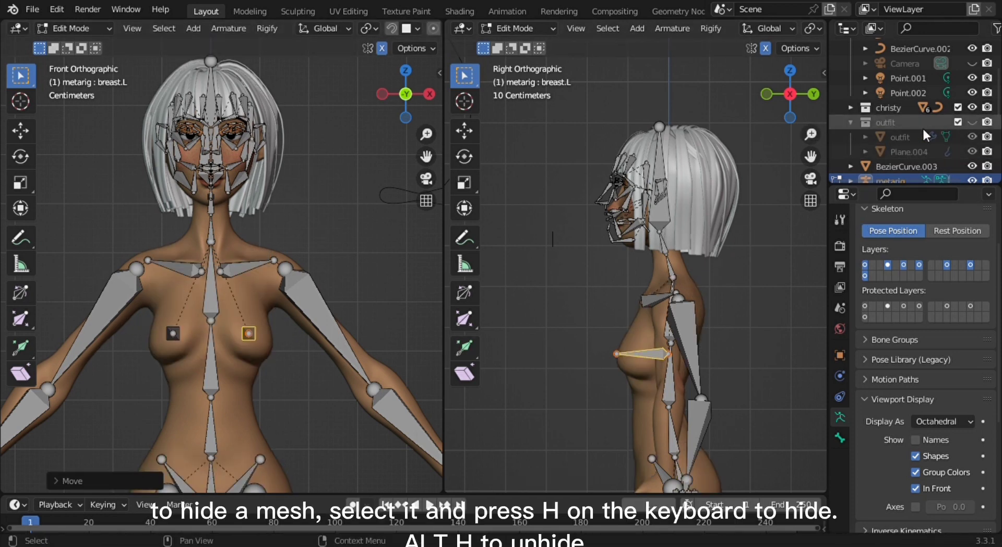
key(Tab)
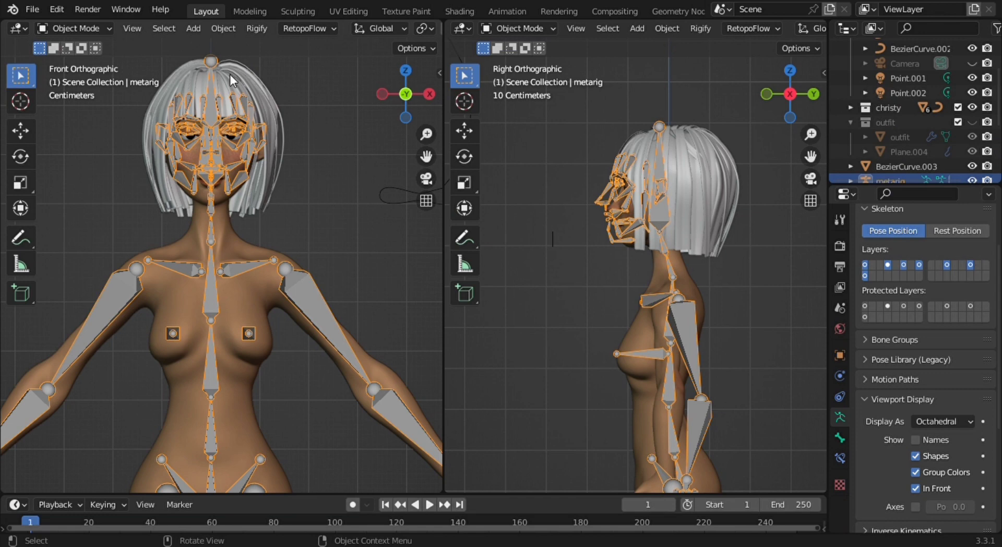
Hide the hair object
click(229, 74)
key(h)
scroll(308, 358, down, 2)
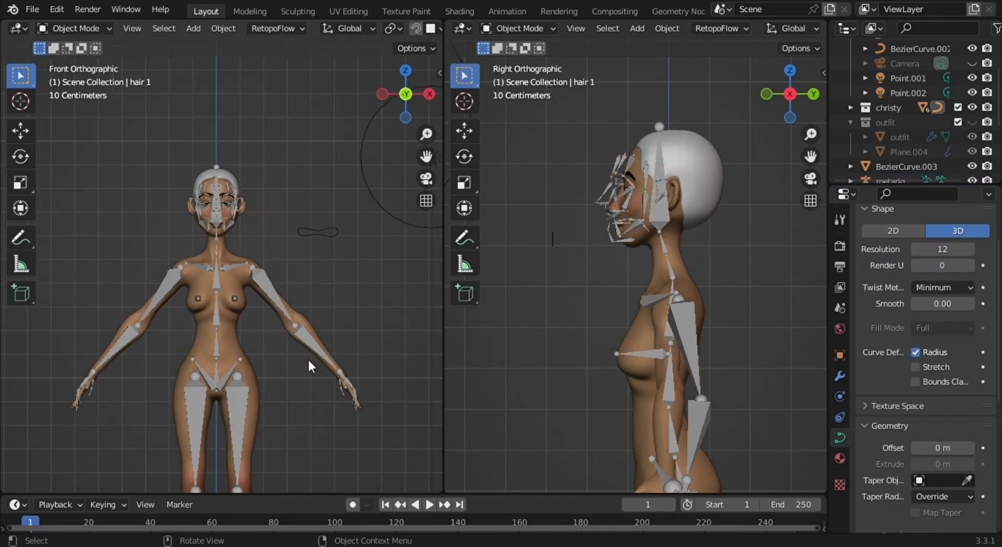
scroll(299, 363, down, 3)
scroll(287, 345, down, 1)
scroll(261, 354, up, 2)
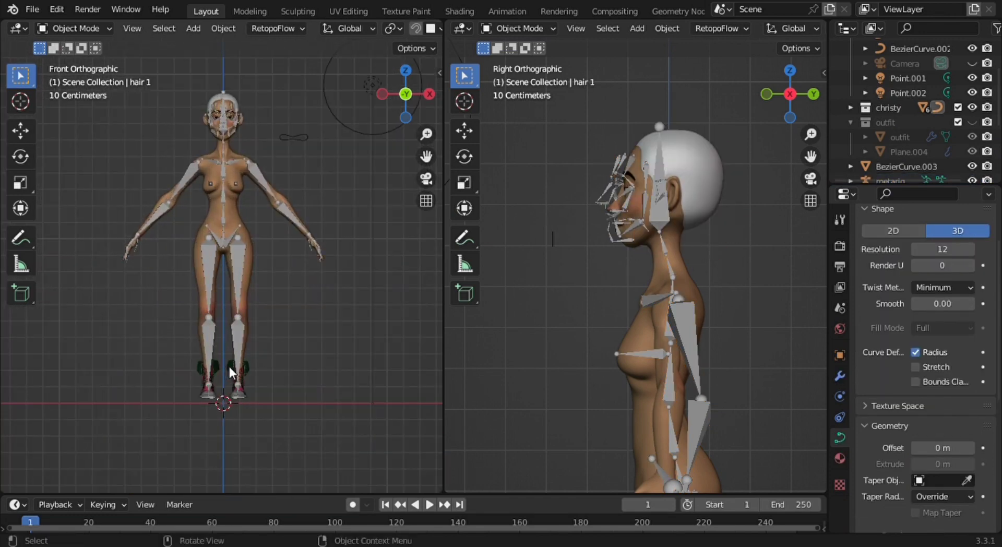
Select the shoes and body mesh and inspect the feet in side and front views
click(229, 366)
click(270, 378)
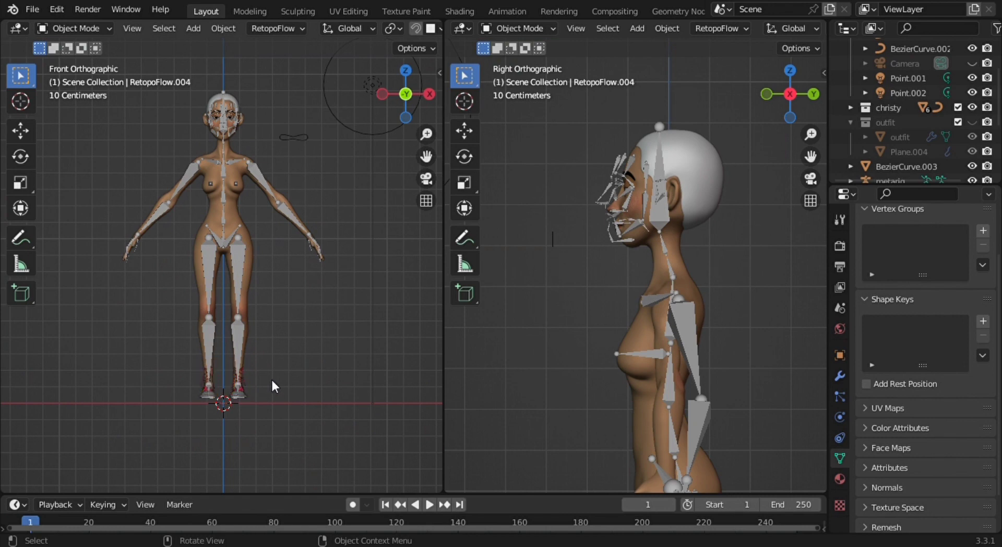
mouse_move(271, 378)
middle_down()
mouse_move(89, 346)
mouse_move(312, 151)
middle_up()
key(KP_3)
scroll(268, 330, up, 4)
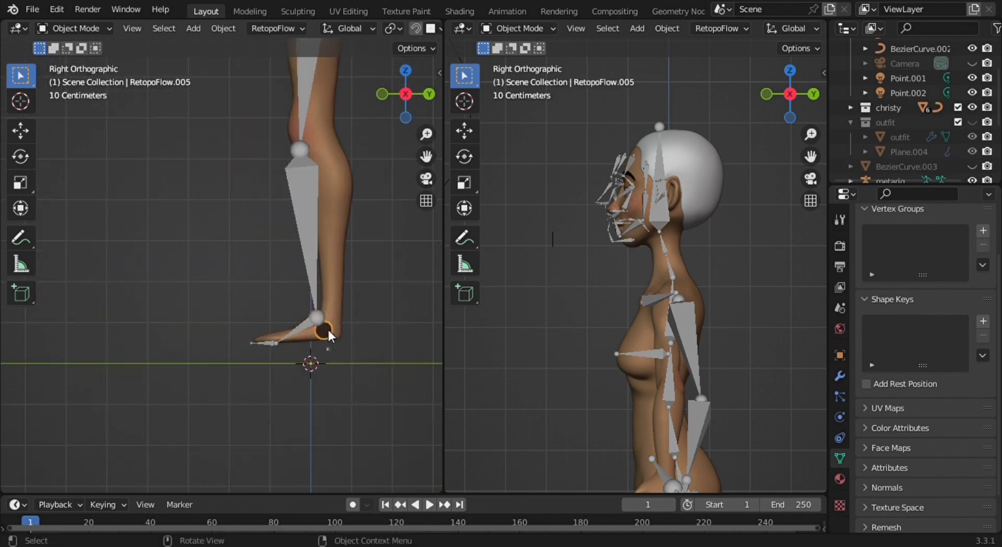
key(KP_1)
scroll(276, 243, down, 3)
Enter Edit Mode on the metarig and hide its face bones
click(277, 244)
key(Tab)
scroll(276, 244, up, 2)
drag(594, 130, 645, 272)
mouse_move(645, 273)
middle_down()
mouse_move(678, 313)
mouse_move(722, 409)
middle_up()
key(KP_1)
key(h)
scroll(601, 251, up, 3)
Select the right thigh and foot bones in side view, then box-select the forearm and hand bones
click(599, 217)
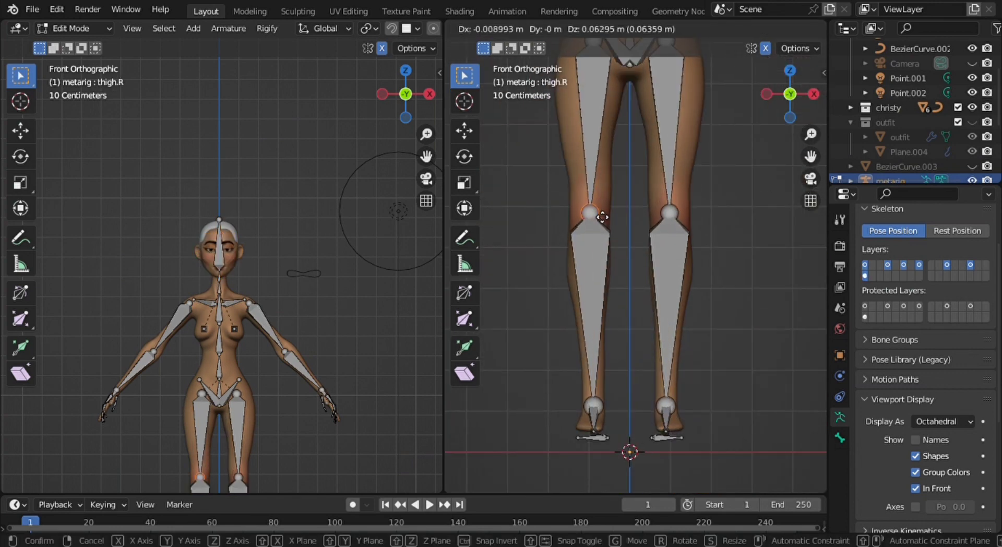
key(ctrl+KP_3)
scroll(329, 266, up, 2)
click(662, 357)
scroll(621, 365, down, 3)
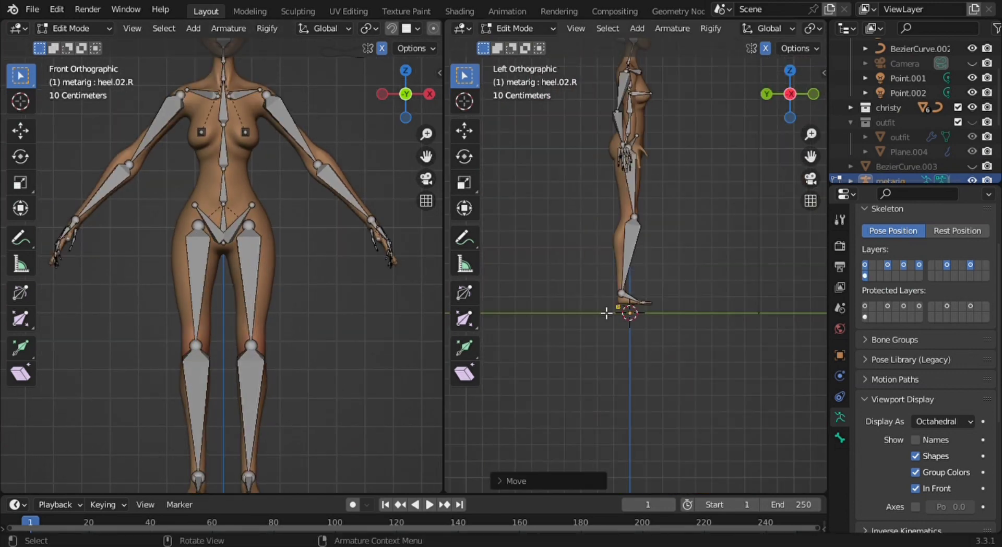
middle_drag(224, 261, 313, 234)
key(KP_7)
scroll(219, 313, up, 3)
drag(152, 246, 291, 380)
Slide the selected arm bones along the Y axis to line up with the character's arm
key(g)
key(y)
click(376, 436)
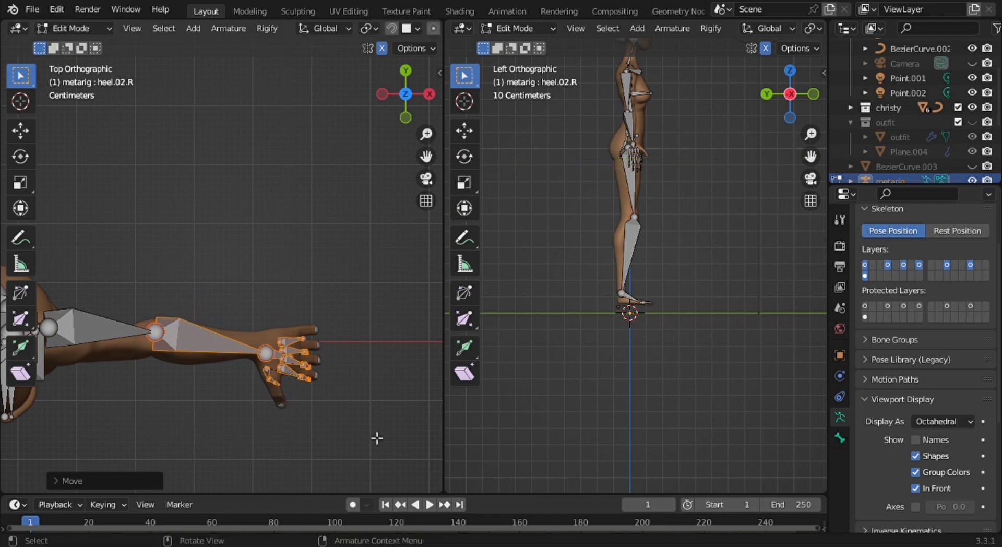
drag(406, 94, 399, 76)
scroll(412, 99, up, 3)
Hide the selected finger bones, select the hand bone and frame the arm and hand from the front
key(KP_1)
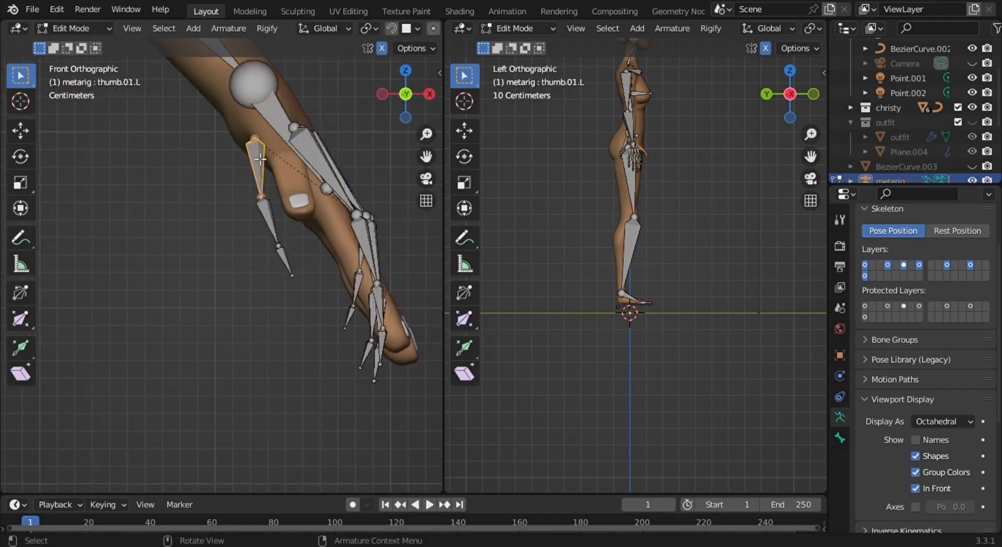
key(h)
middle_drag(260, 261, 177, 331)
click(177, 331)
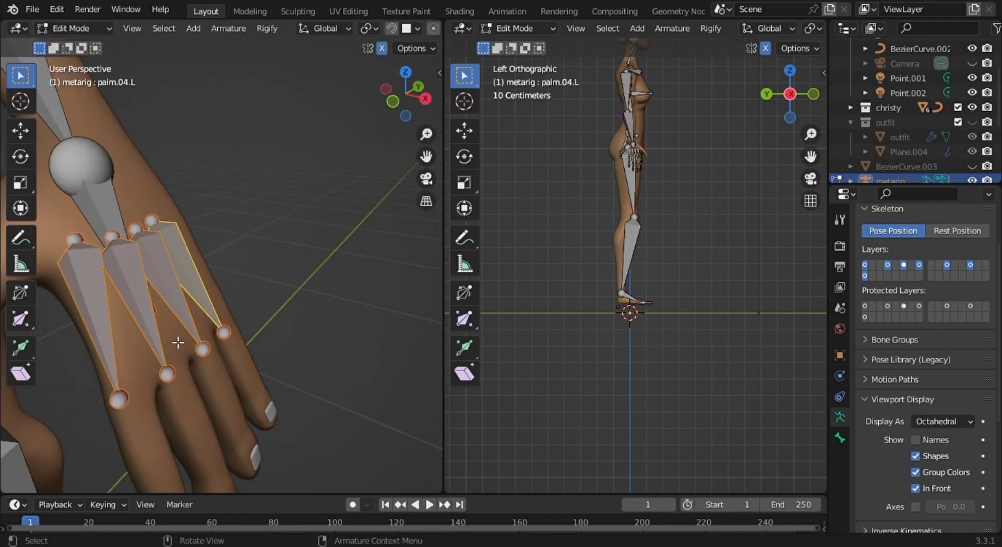
scroll(281, 199, down, 3)
key(KP_1)
scroll(290, 226, down, 3)
key(g)
click(257, 254)
middle_drag(257, 255, 230, 183)
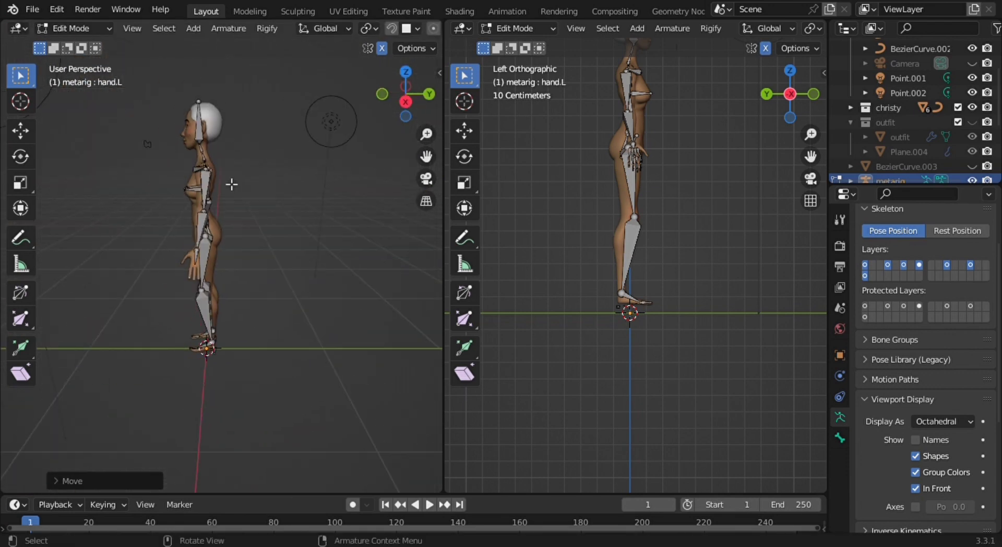
key(KP_1)
scroll(199, 141, up, 3)
middle_drag(199, 141, 65, 295)
Isolate the finger bones by revealing them and hiding every other bone, then view the hand from the top
key(alt+h)
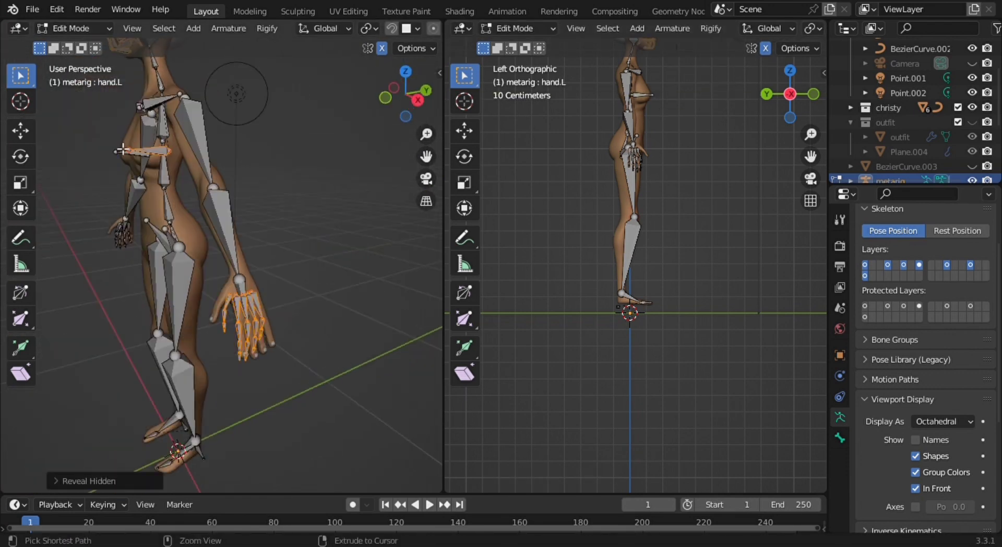
key(ctrl+i)
key(h)
key(KP_1)
key(KP_7)
scroll(280, 237, up, 5)
Move a thumb joint and the thumb bone chain onto the character's thumb in top view
click(274, 218)
key(g)
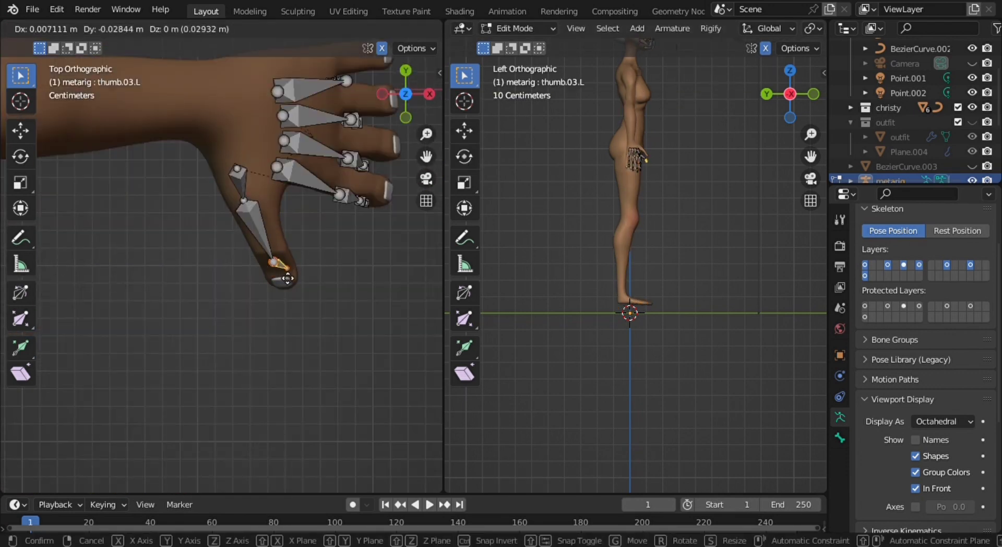
click(284, 288)
key(KP_Decimal)
drag(615, 290, 649, 272)
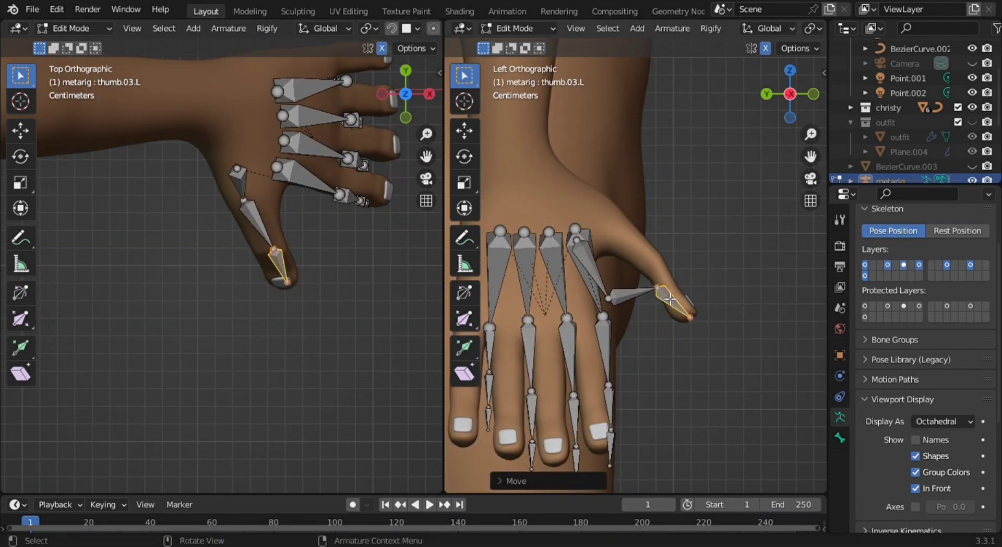
Reposition the thumb base joint along the Y axis and check the thumb from the side
key(g)
click(646, 255)
key(g)
key(y)
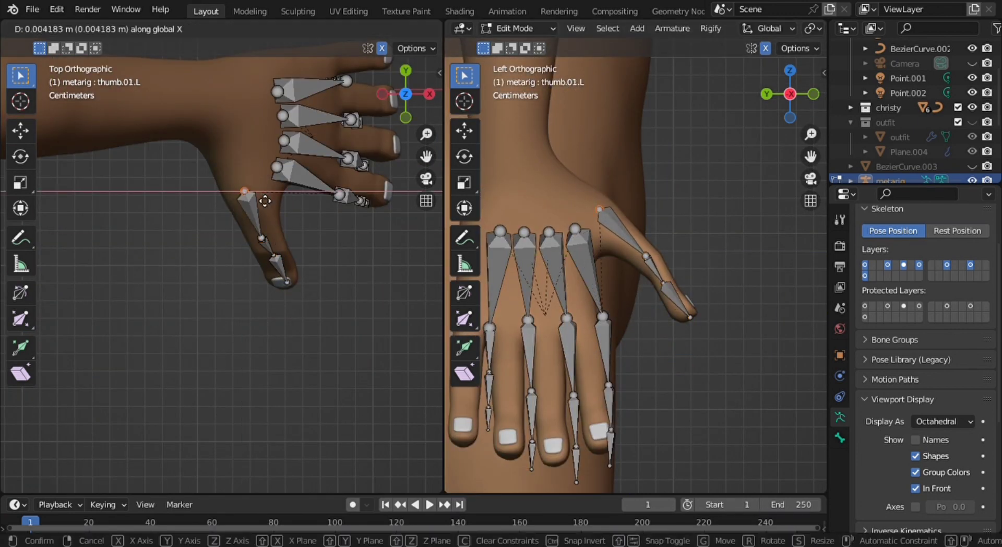
click(265, 244)
middle_drag(573, 261, 510, 314)
key(ctrl+KP_3)
click(730, 355)
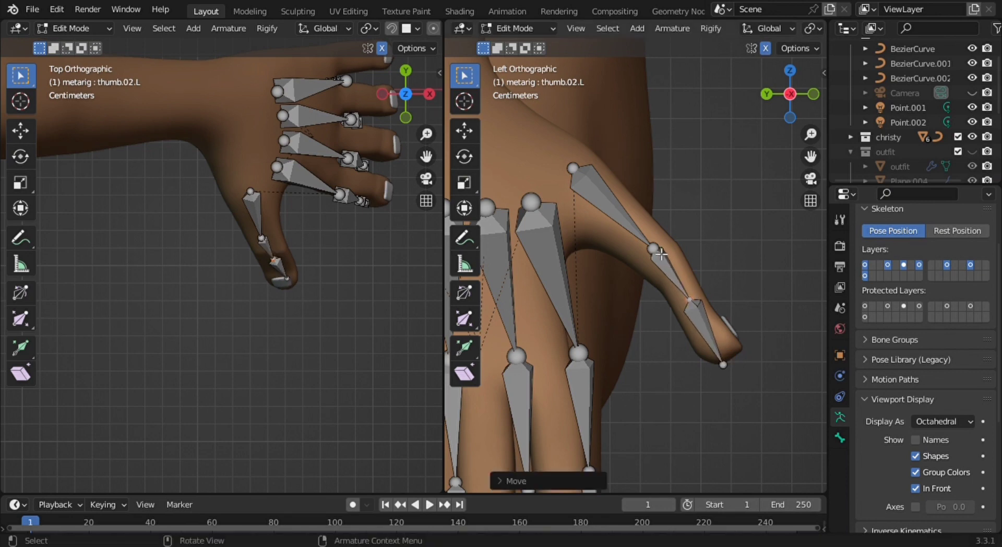
scroll(626, 313, down, 4)
Move the pinky's palm bone and tip bone onto the character's little finger
click(308, 88)
key(g)
click(600, 454)
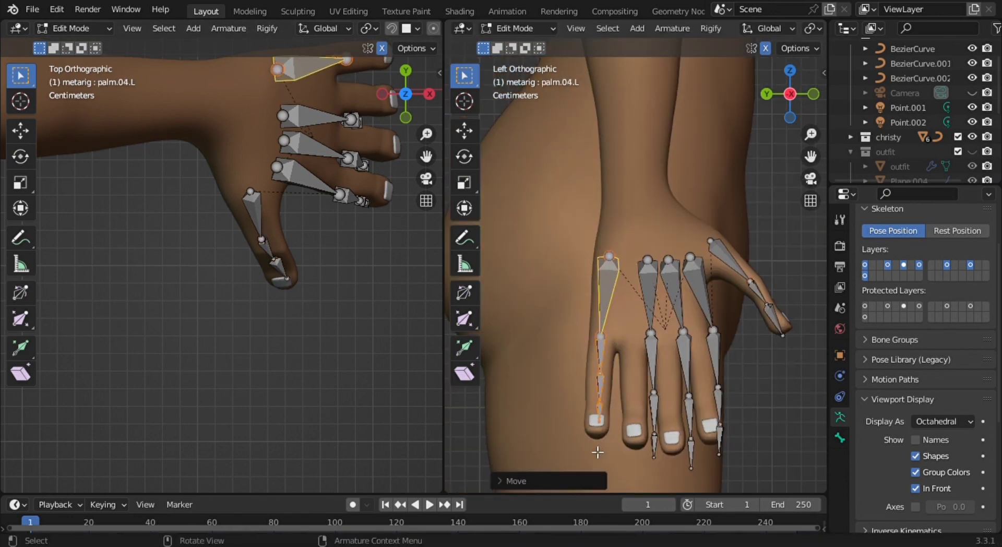
click(598, 445)
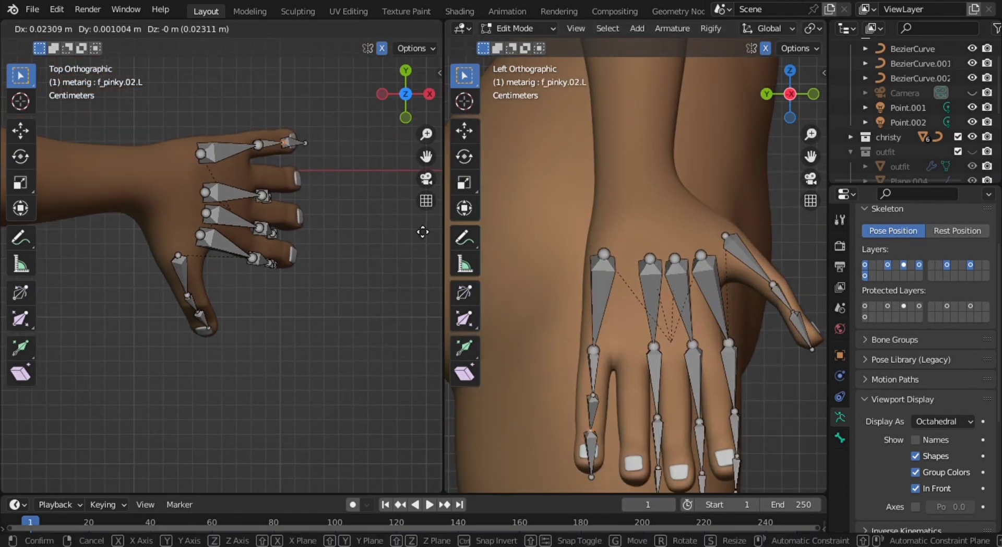
scroll(313, 167, up, 3)
scroll(626, 365, down, 2)
middle_drag(261, 235, 231, 248)
key(KP_1)
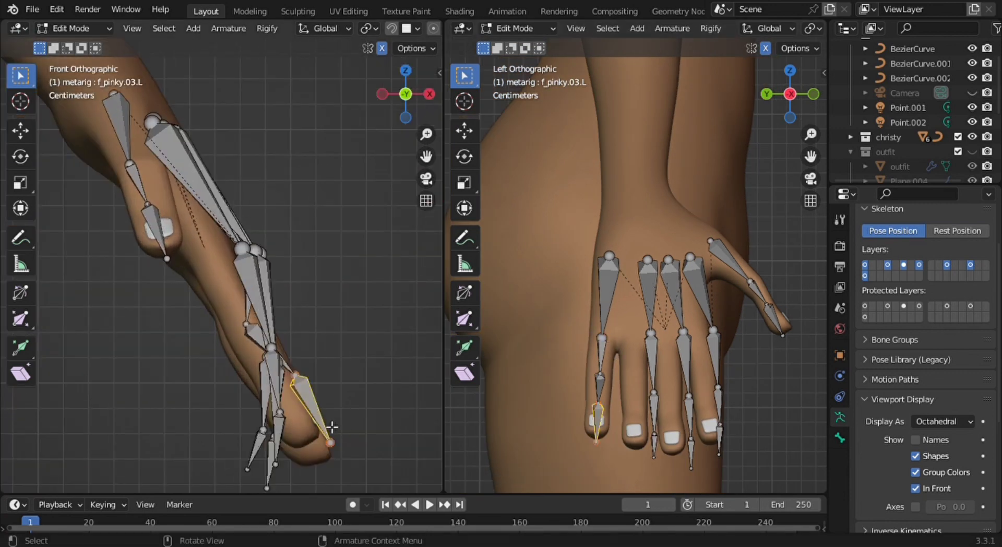
key(g)
click(384, 324)
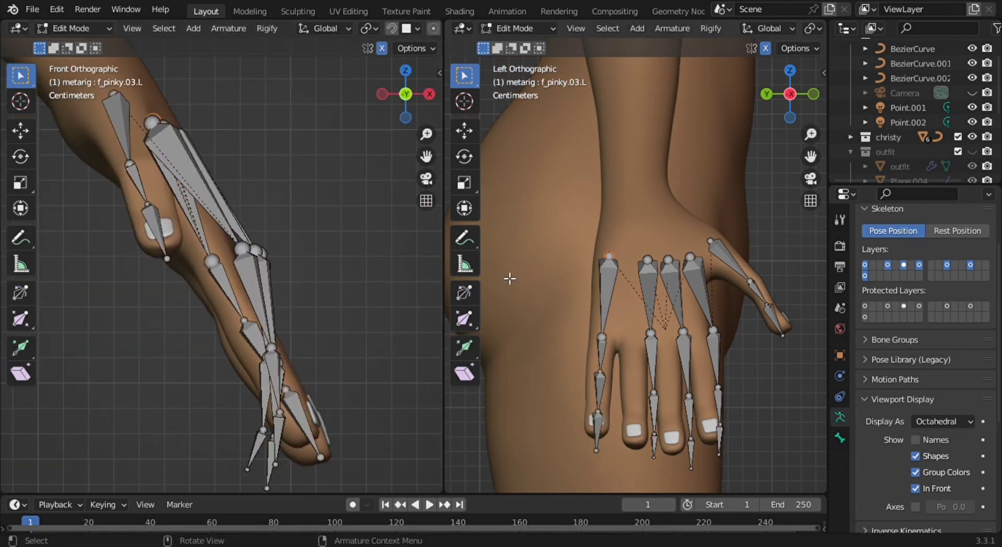
middle_drag(384, 324, 303, 389)
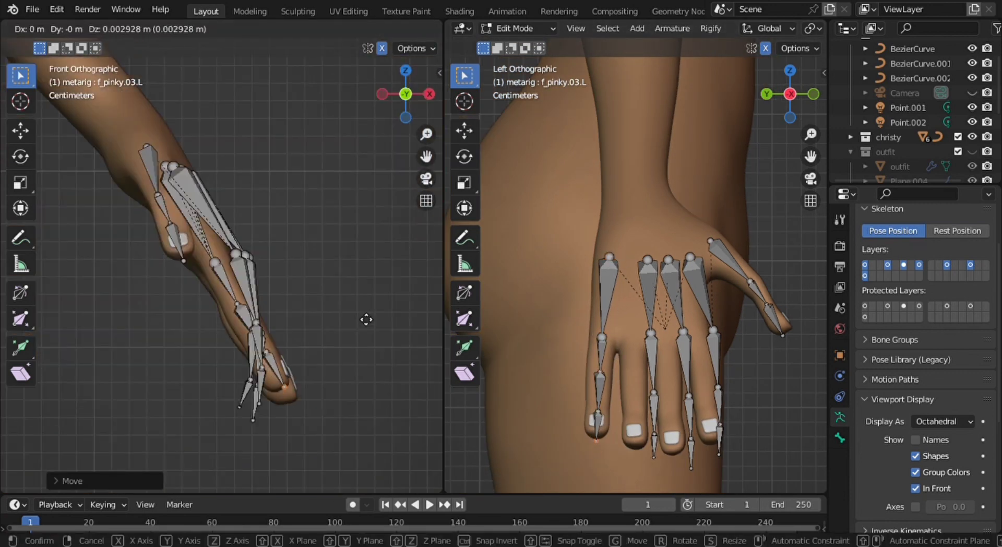
middle_drag(303, 389, 313, 334)
Hide the fitted pinky and thumb bones and select the ring finger chain
key(h)
drag(783, 335, 786, 331)
middle_drag(219, 282, 197, 269)
drag(197, 268, 199, 267)
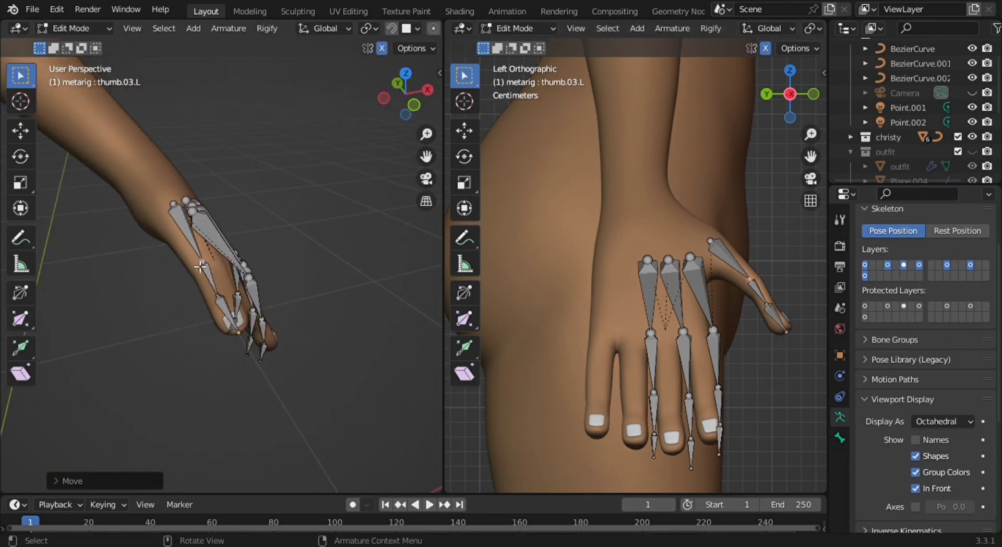
key(h)
click(384, 98)
click(649, 297)
Move the ring finger bone chain onto the character's ring finger in front view
key(g)
click(639, 367)
click(382, 94)
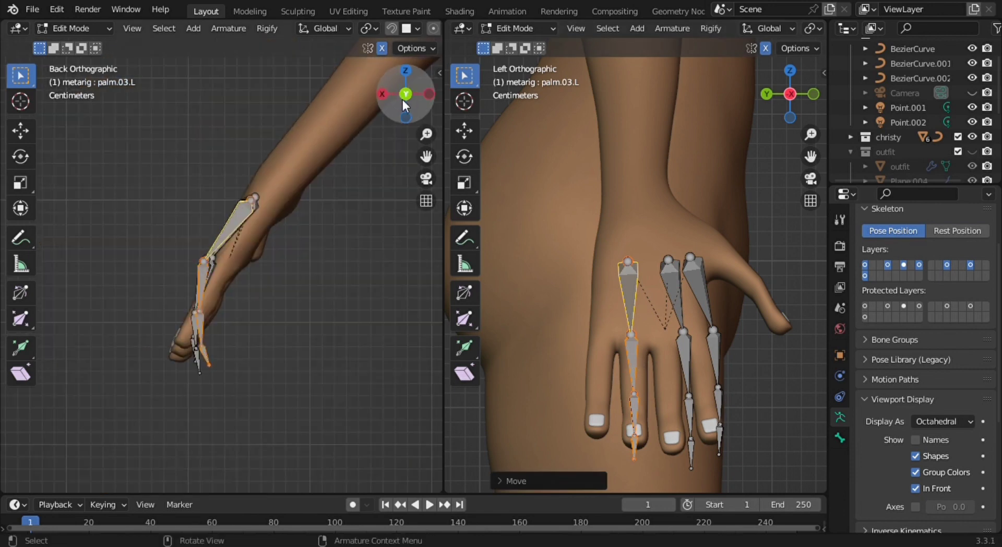
click(406, 93)
key(g)
click(302, 357)
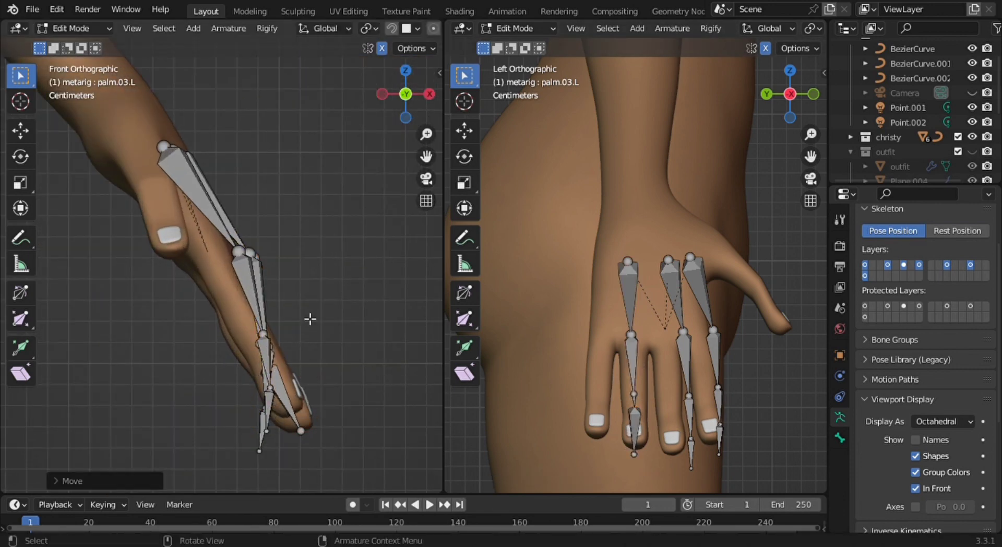
Adjust the individual ring finger joints to follow the finger
key(g)
click(329, 324)
key(g)
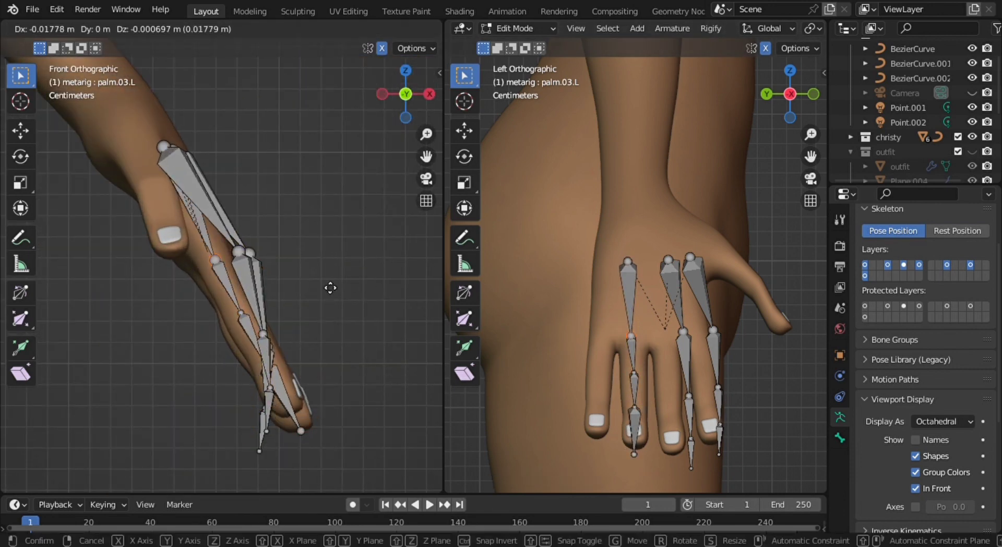
click(644, 410)
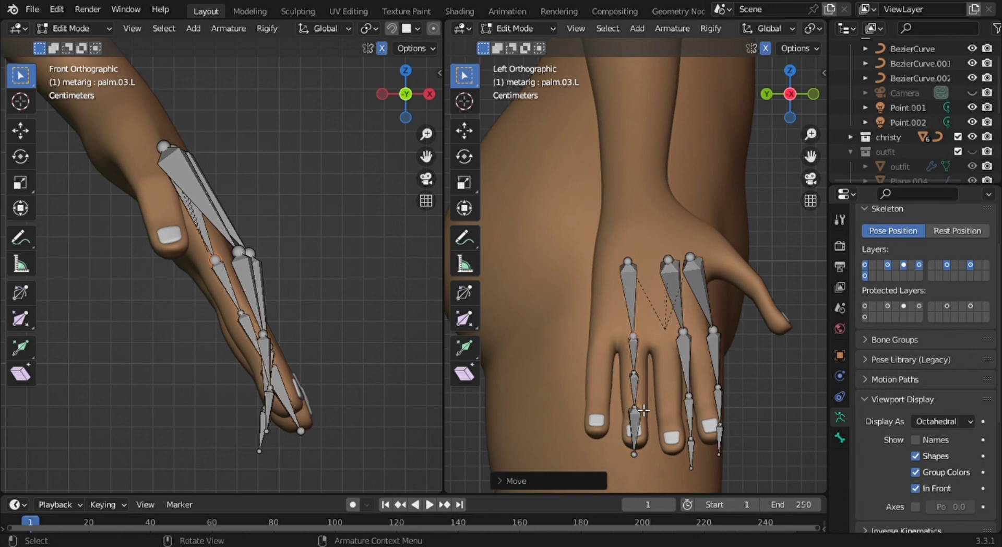
scroll(644, 410, down, 3)
middle_drag(313, 324, 241, 358)
key(KP_1)
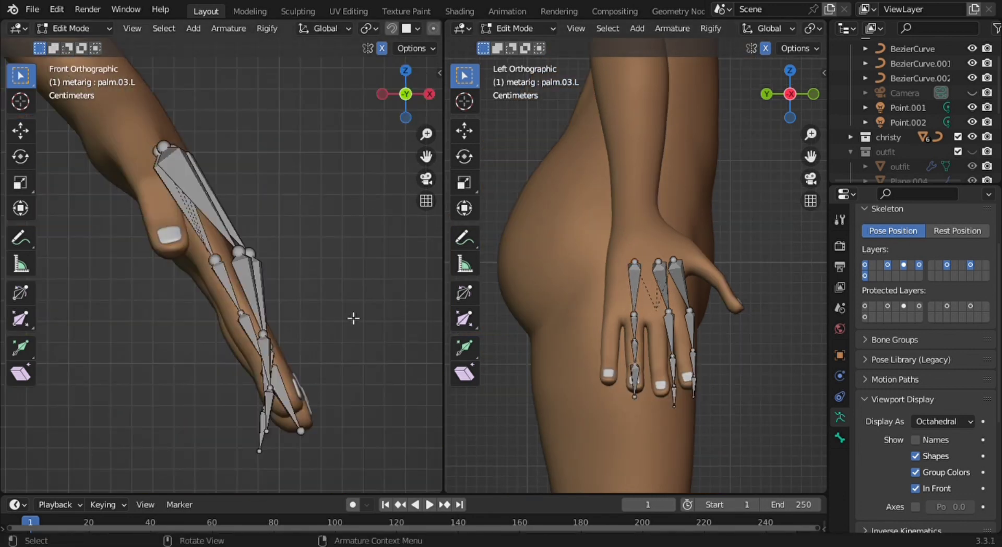
key(g)
Hide the fitted ring finger bones and bring the remaining finger bones back
click(364, 289)
middle_drag(364, 289, 314, 261)
key(h)
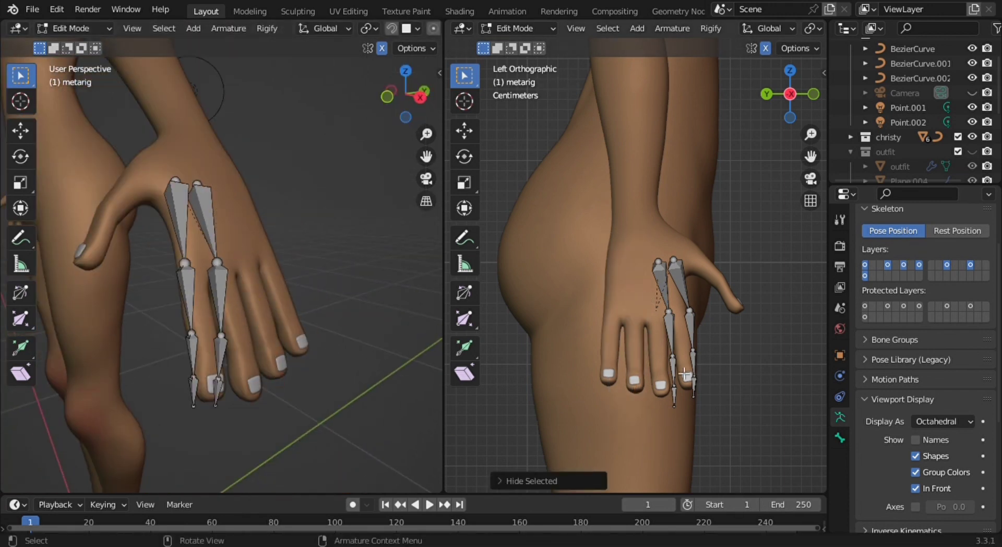
key(alt+h)
Move the middle finger bones along X and place the middle fingertip bone in front view
key(g)
key(x)
click(345, 328)
key(KP_1)
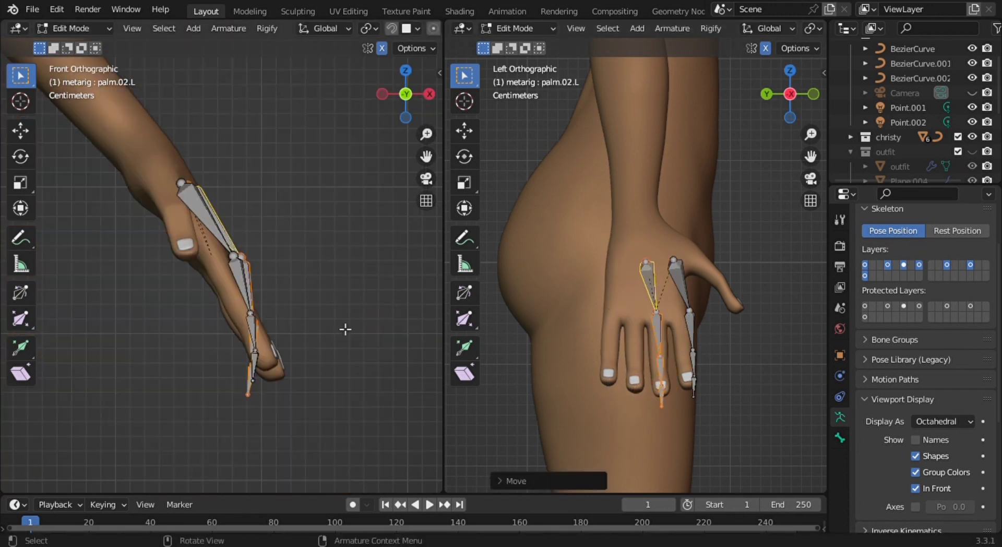
scroll(345, 329, up, 2)
key(g)
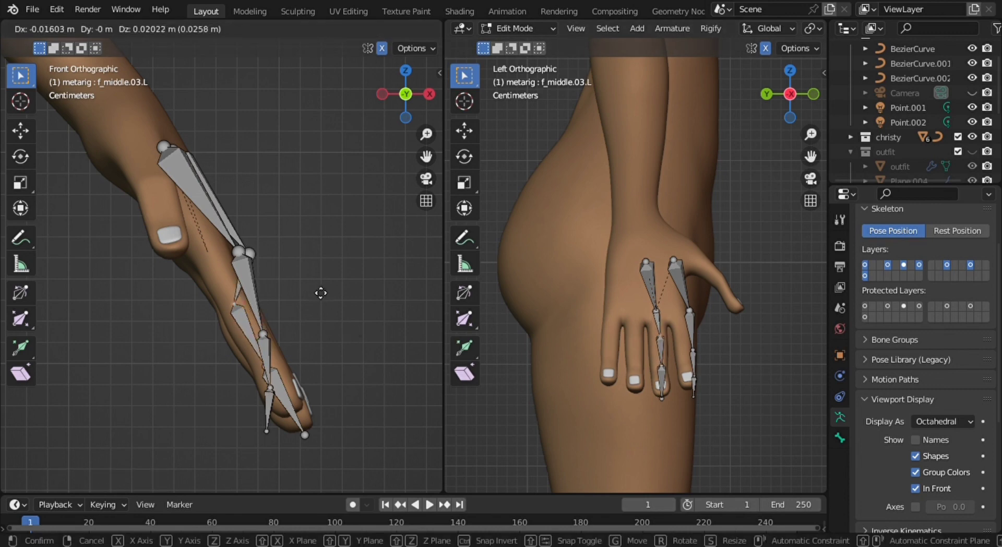
click(320, 293)
Refine the middle finger joints from the side view
key(g)
click(347, 313)
scroll(652, 324, up, 3)
key(g)
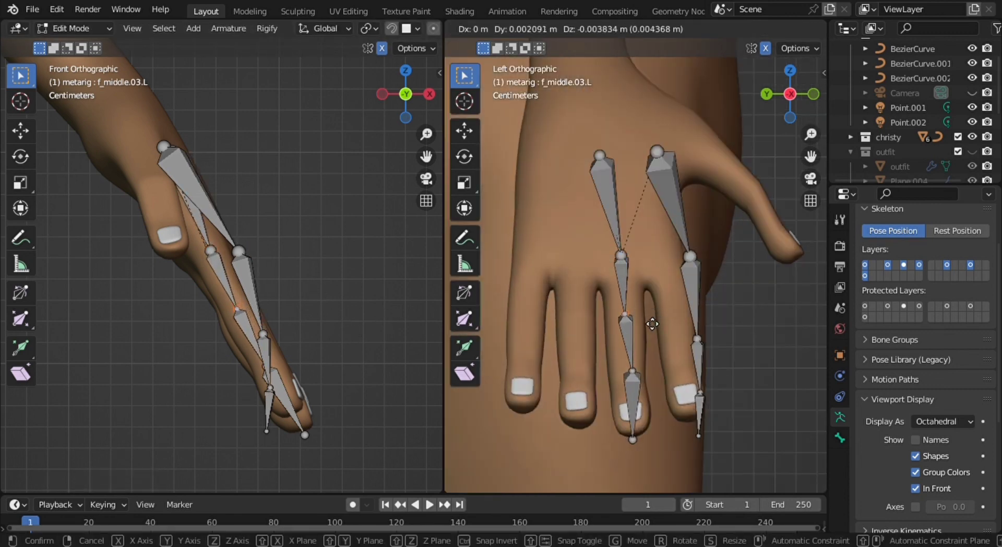
click(652, 323)
key(g)
Hide the fitted middle finger bones and select the index finger chain
click(329, 154)
middle_drag(652, 235, 682, 233)
key(KP_3)
middle_drag(209, 261, 142, 282)
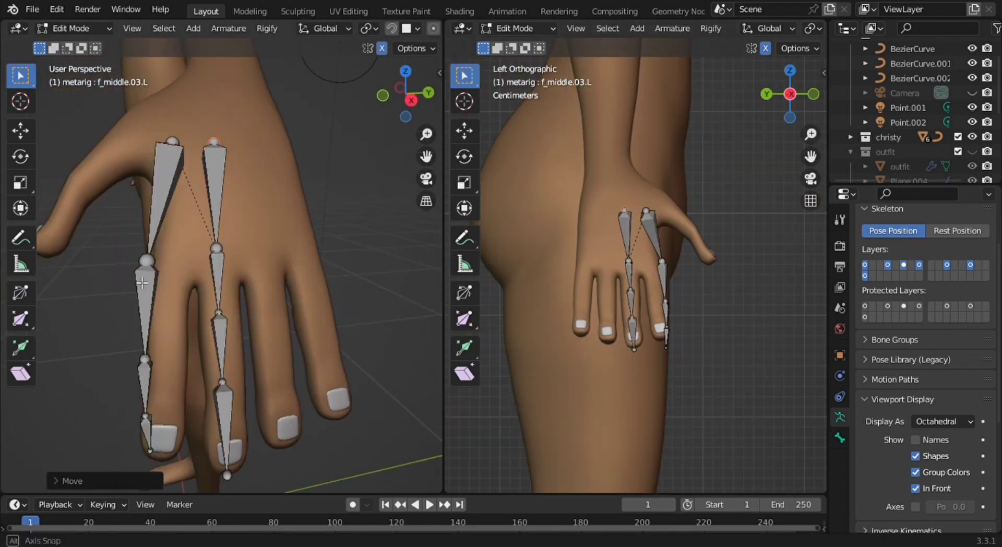
click(164, 199)
middle_drag(209, 261, 235, 250)
key(l)
Fit the index finger joints and fingertip onto the character's index finger in front and side views
key(KP_1)
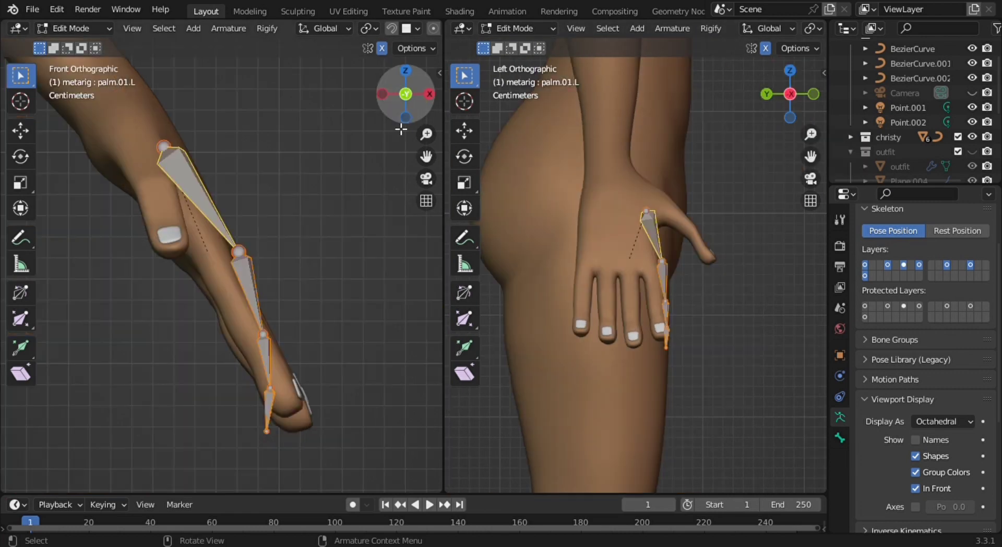
click(267, 431)
key(g)
click(282, 433)
key(g)
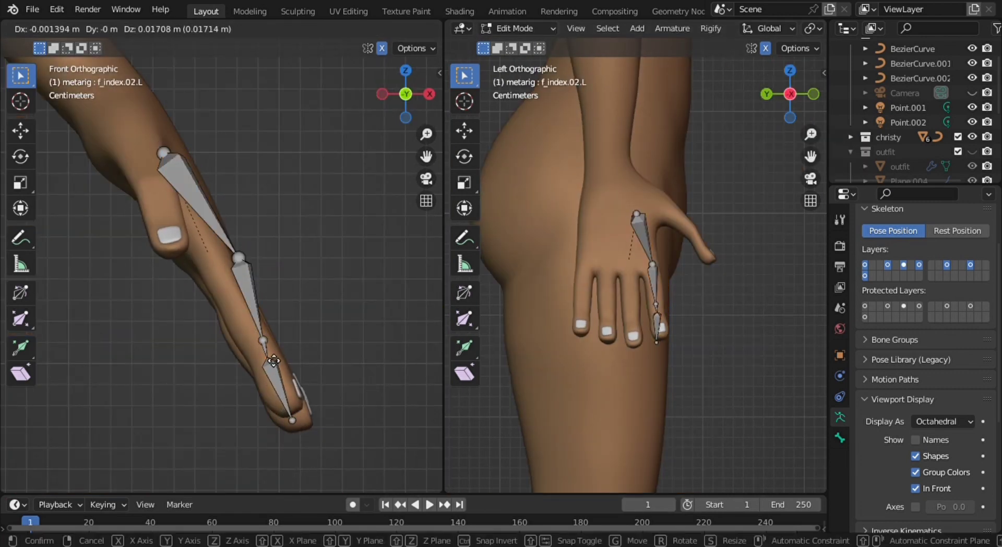
click(239, 252)
scroll(687, 433, up, 3)
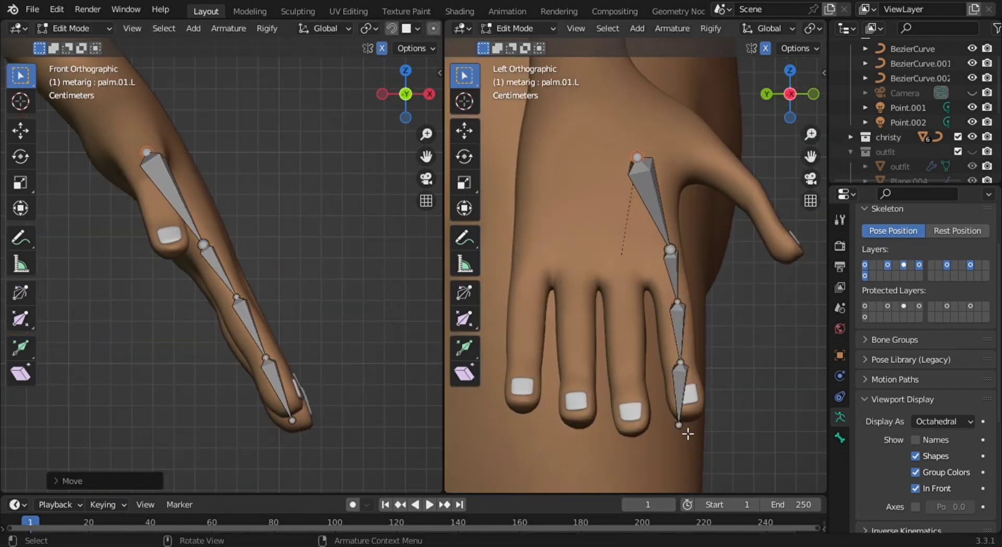
key(g)
click(691, 426)
key(g)
click(679, 309)
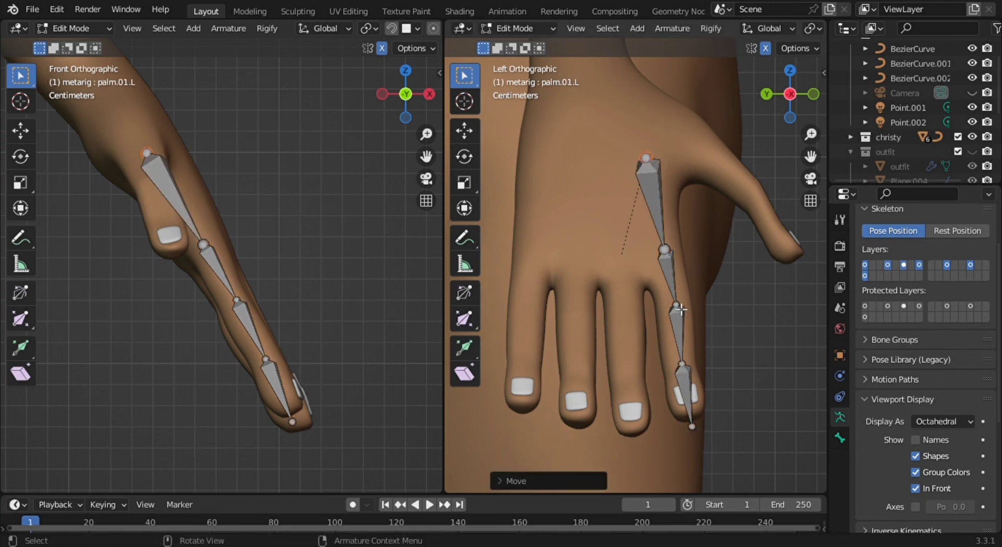
Reveal all hidden hand bones and zoom out to view the whole body
key(alt+h)
mouse_move(167, 348)
middle_down()
mouse_move(251, 354)
mouse_move(398, 239)
middle_up()
scroll(290, 363, down, 5)
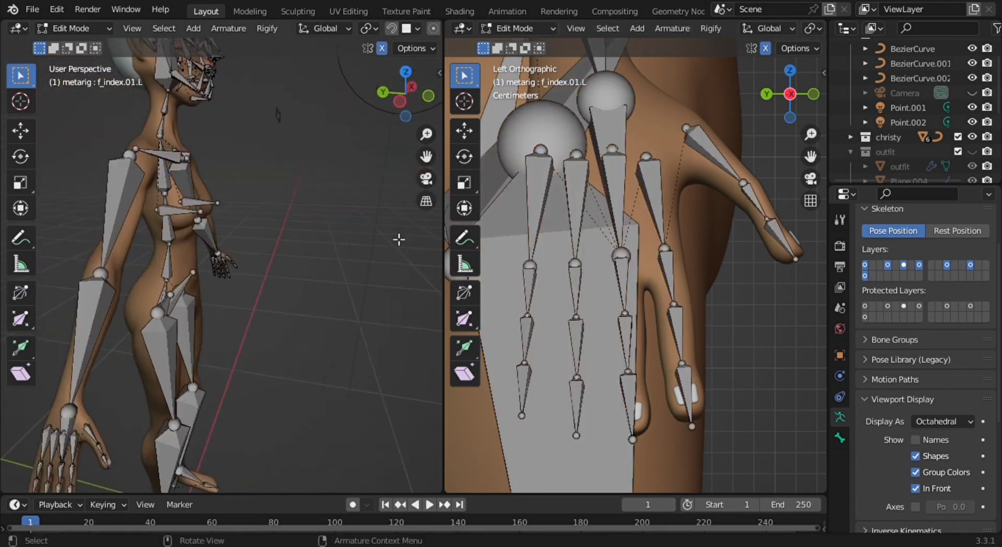
Undo an accidental exit from metarig Edit Mode and switch to a side view of the head
scroll(399, 239, down, 3)
key(KP_1)
scroll(707, 332, up, 5)
key(Tab)
click(237, 261)
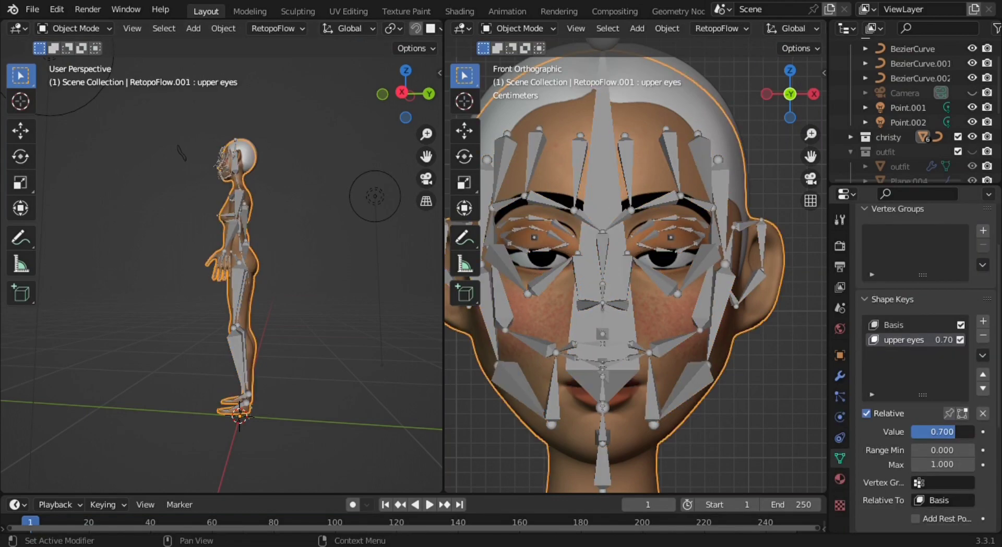
key(ctrl+z)
key(ctrl+z)
key(KP_3)
scroll(281, 257, up, 5)
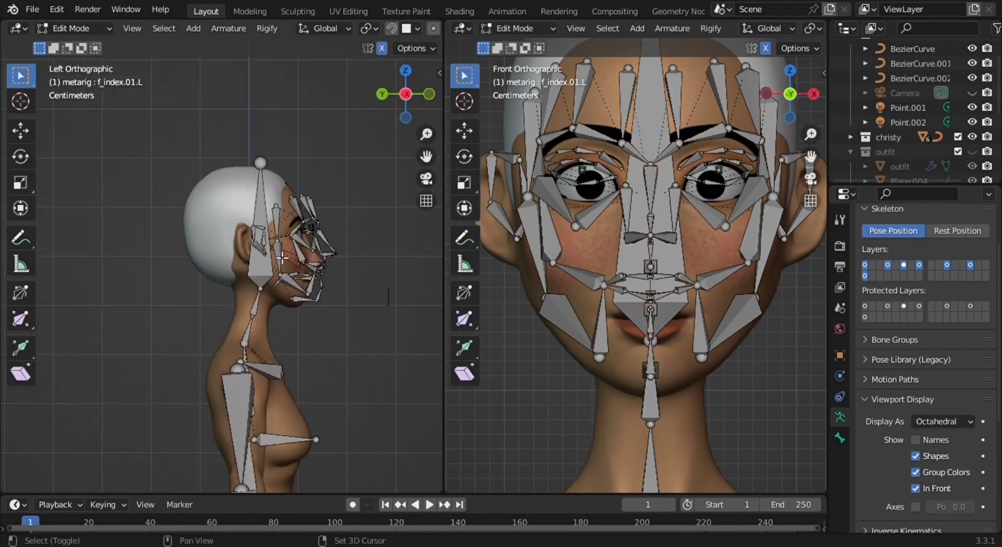
Select the linked face bones, invert the selection and hide all the other bones
key(a)
middle_drag(364, 337, 121, 369)
key(l)
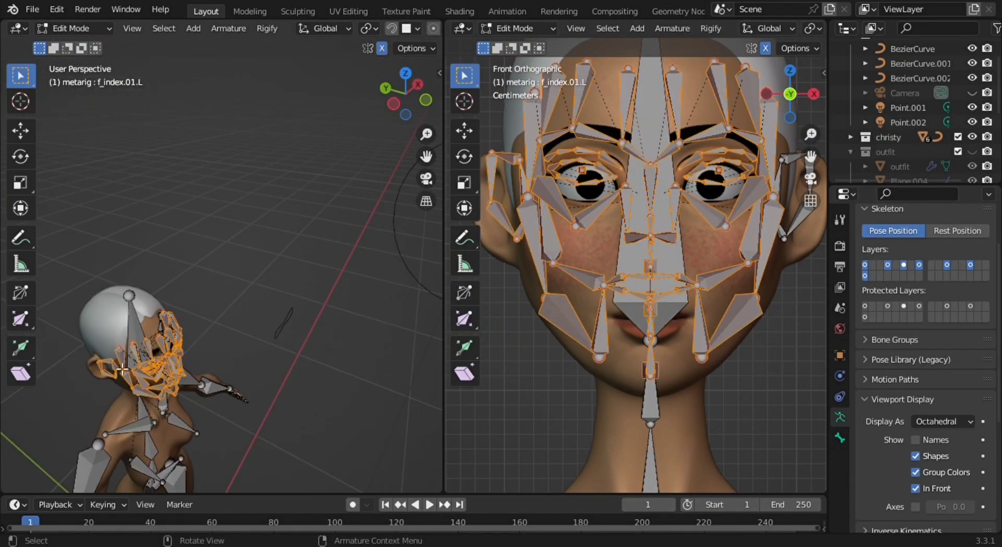
middle_drag(207, 331, 119, 373)
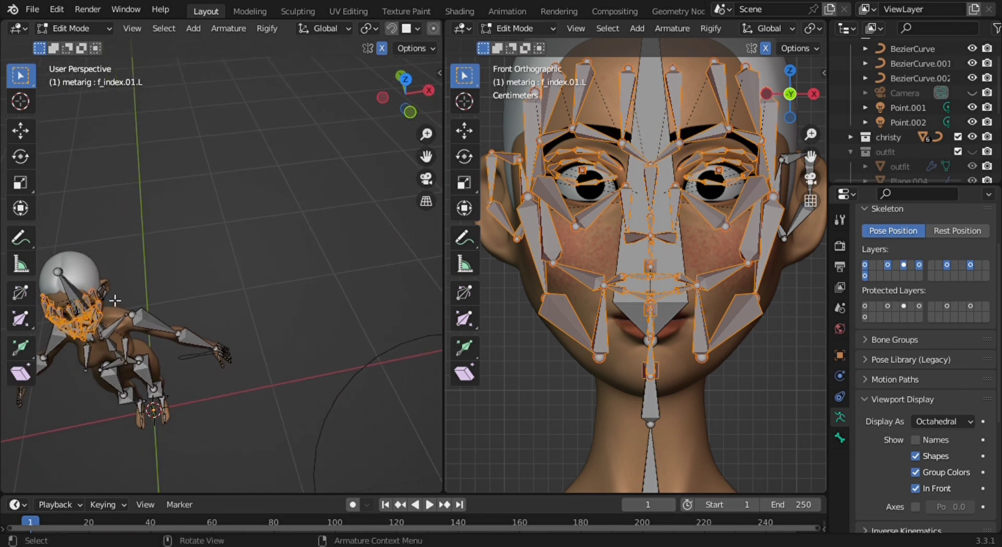
mouse_move(115, 300)
middle_down()
mouse_move(342, 300)
mouse_move(213, 297)
middle_up()
scroll(348, 322, up, 4)
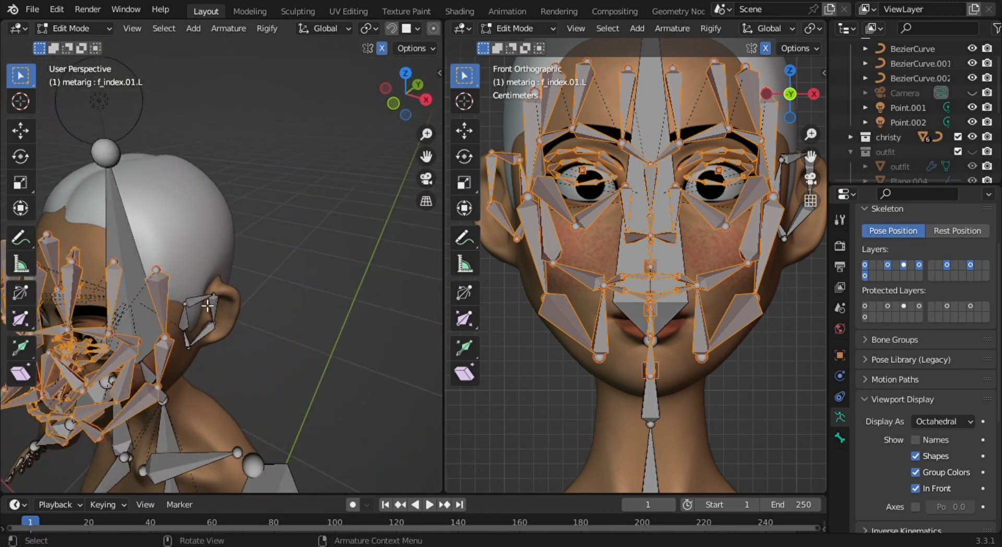
mouse_move(207, 305)
middle_down()
mouse_move(248, 261)
mouse_move(299, 261)
middle_up()
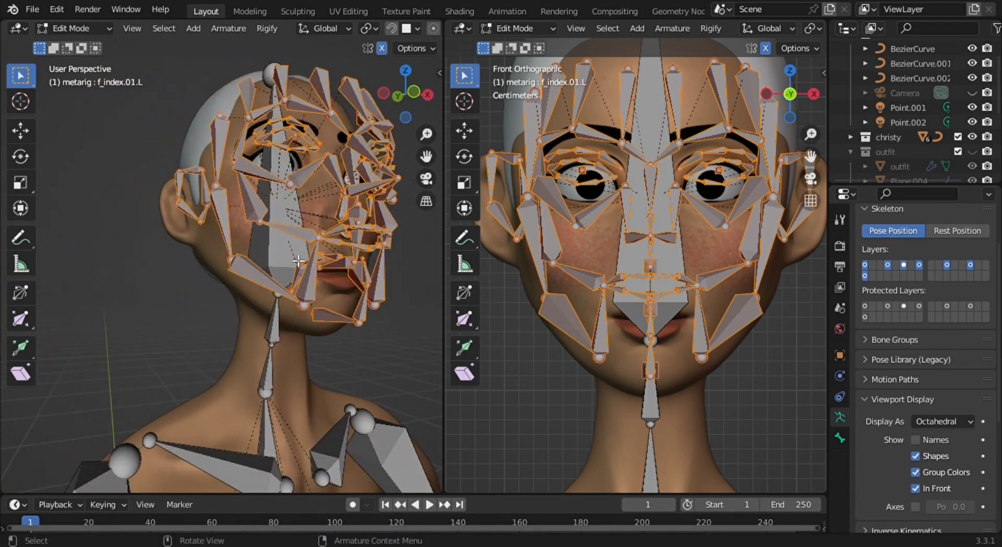
key(ctrl+i)
key(h)
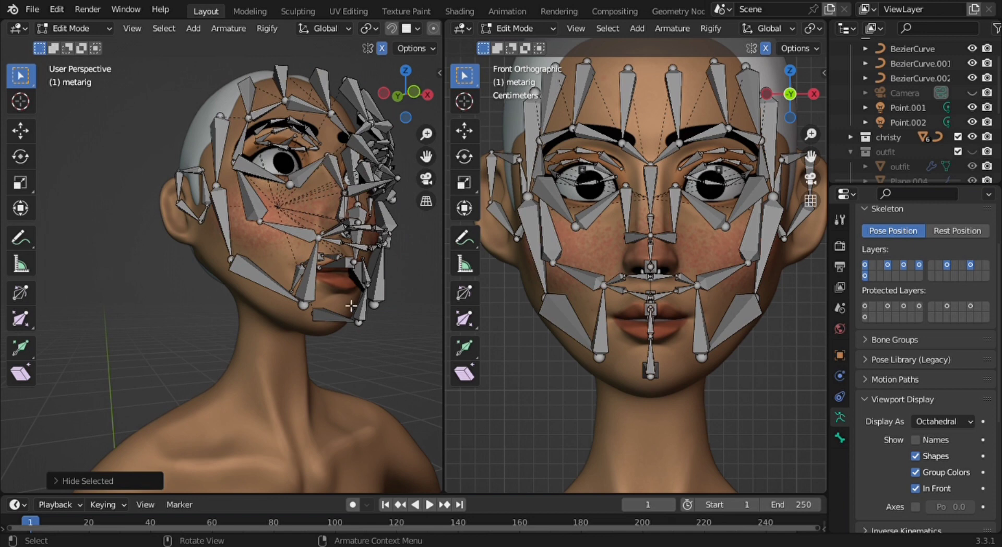
Move the ear bones back onto the character's ear in the left side view
click(385, 95)
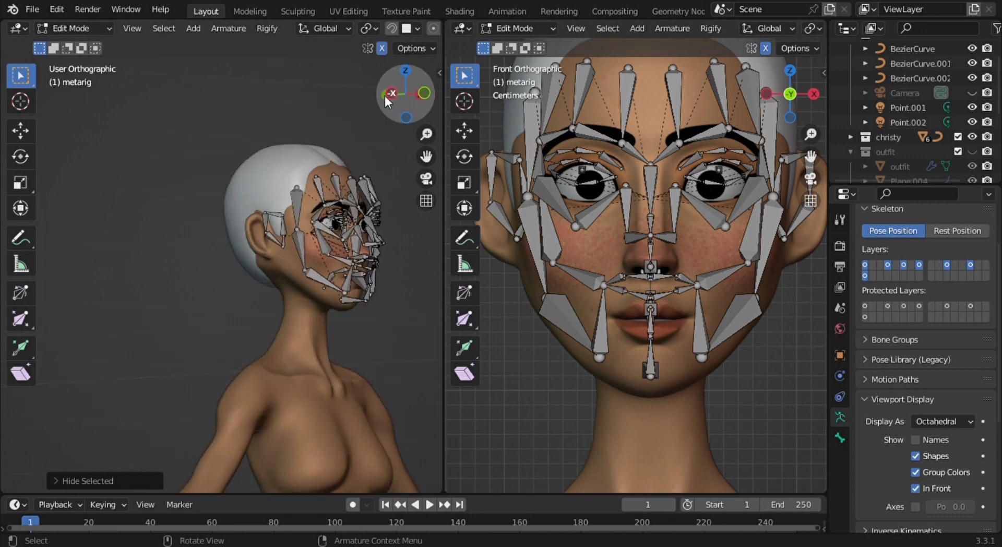
scroll(379, 325, up, 4)
shift+middle_drag(378, 326, 211, 207)
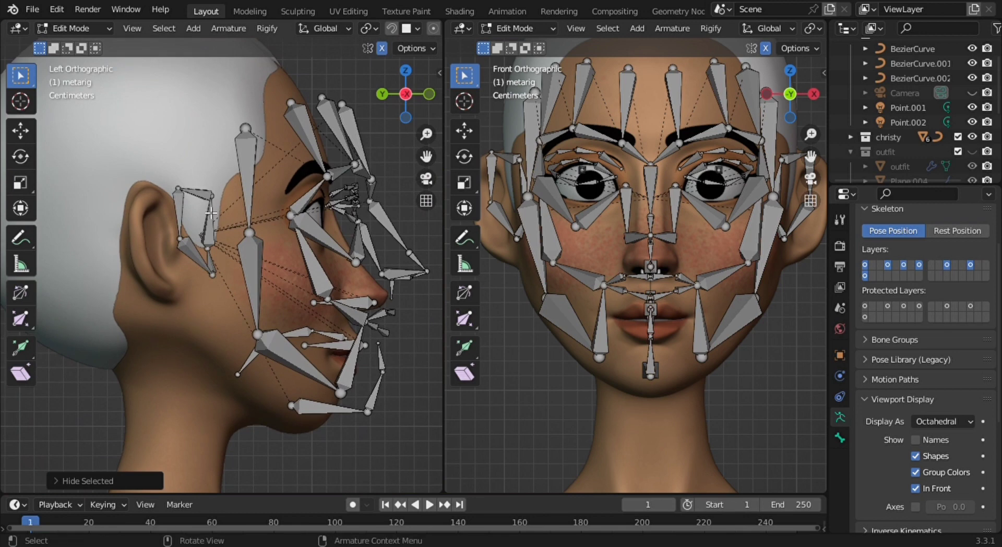
click(211, 212)
key(g)
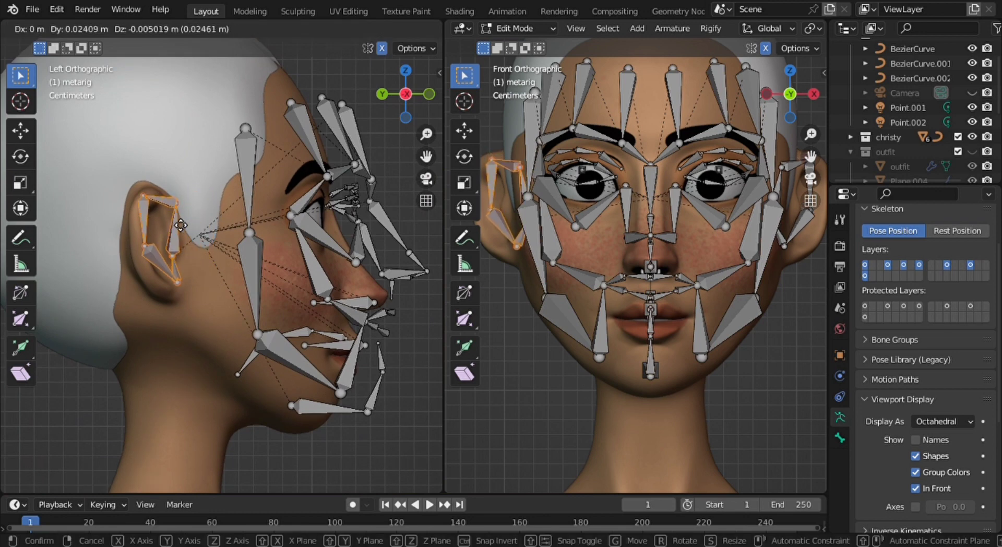
click(177, 231)
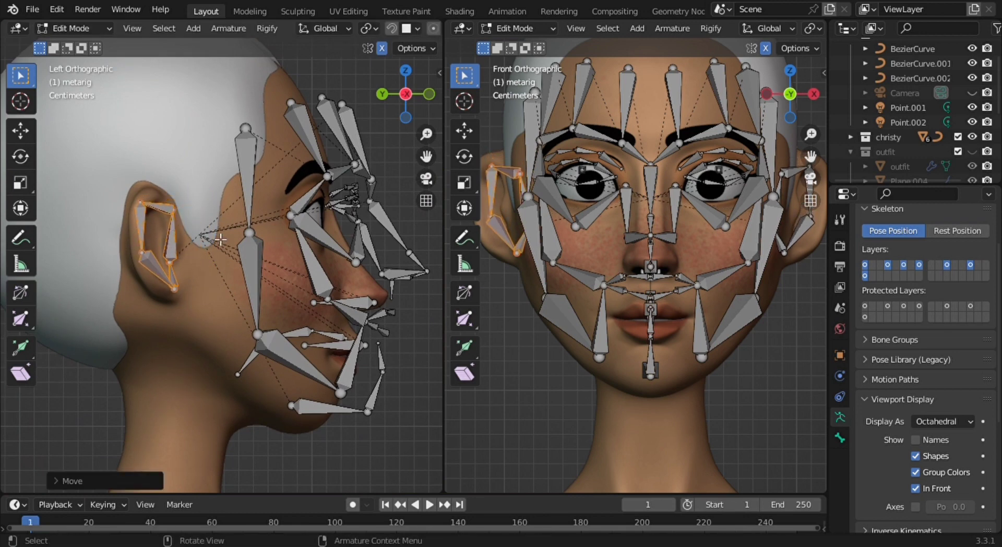
Shift the ear bones sideways in front view, then box-select all the face bones
key(g)
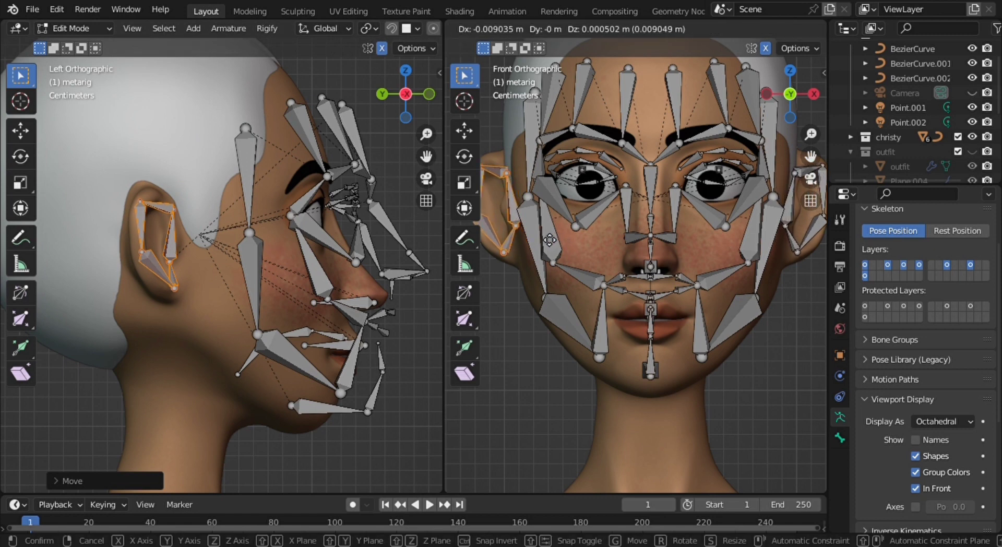
click(552, 240)
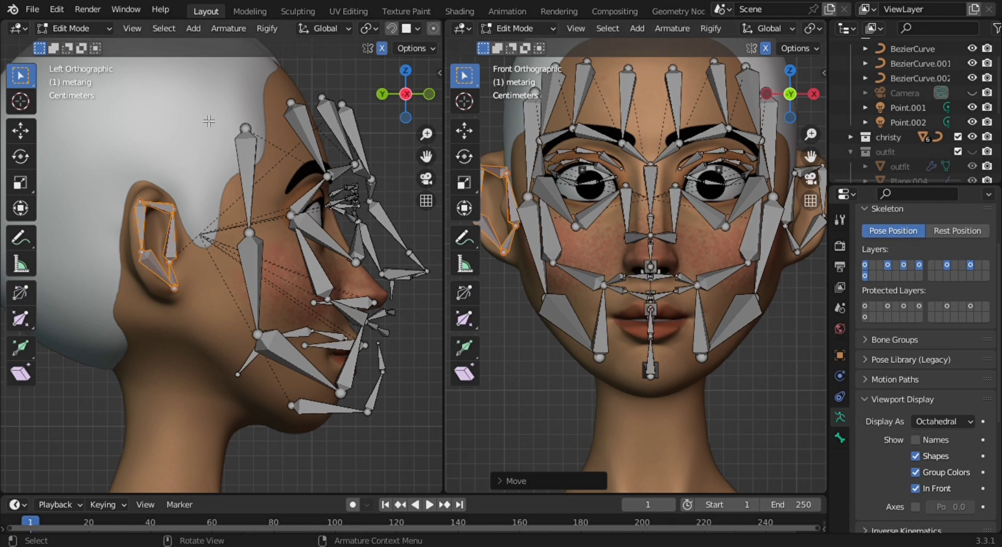
scroll(222, 104, down, 1)
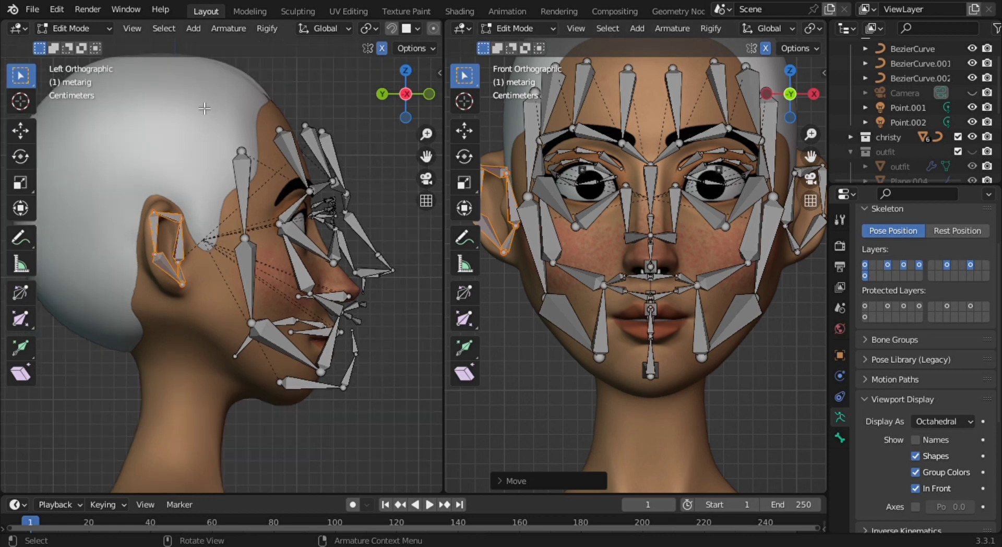
drag(205, 108, 426, 401)
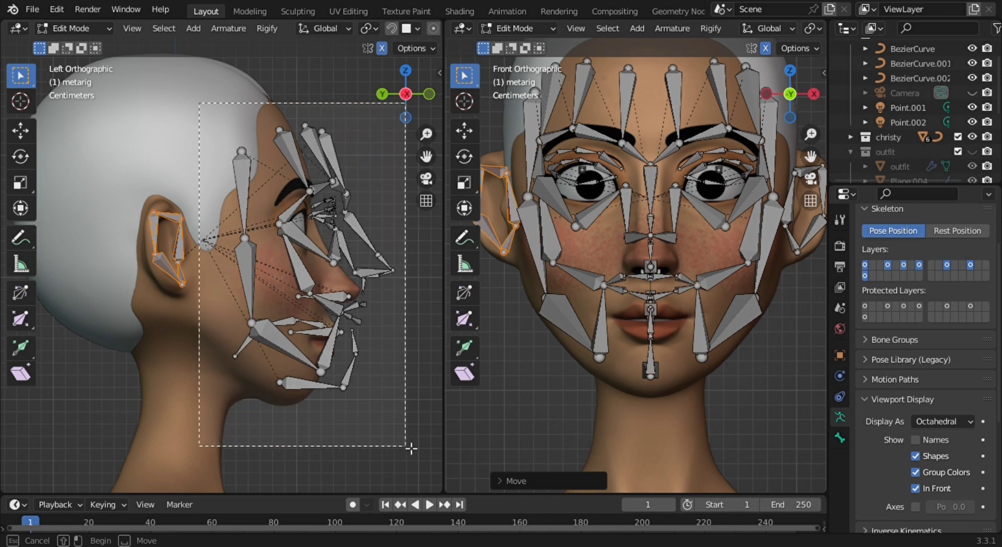
Shift the face bone group onto the character's facial profile, then toggle In Front to check depth
key(g)
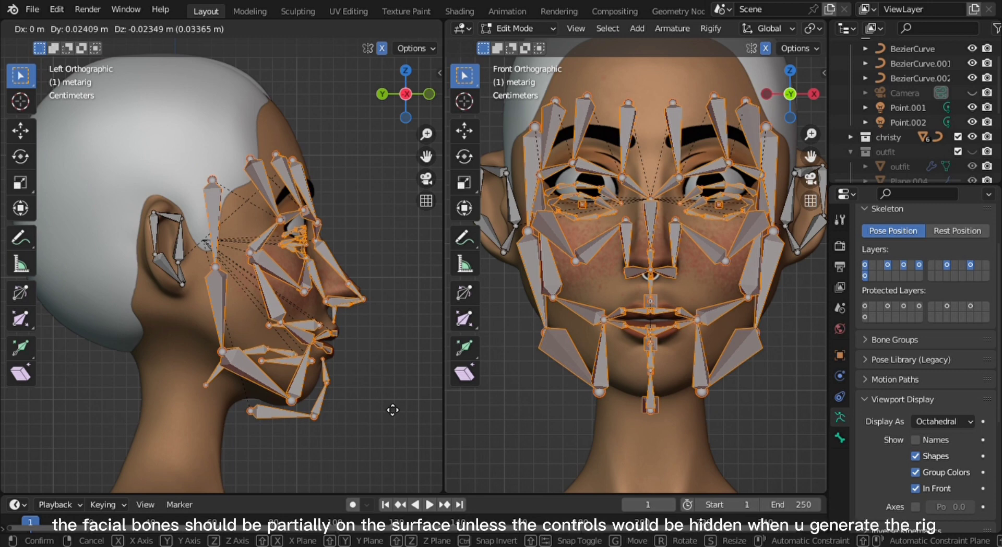
click(390, 409)
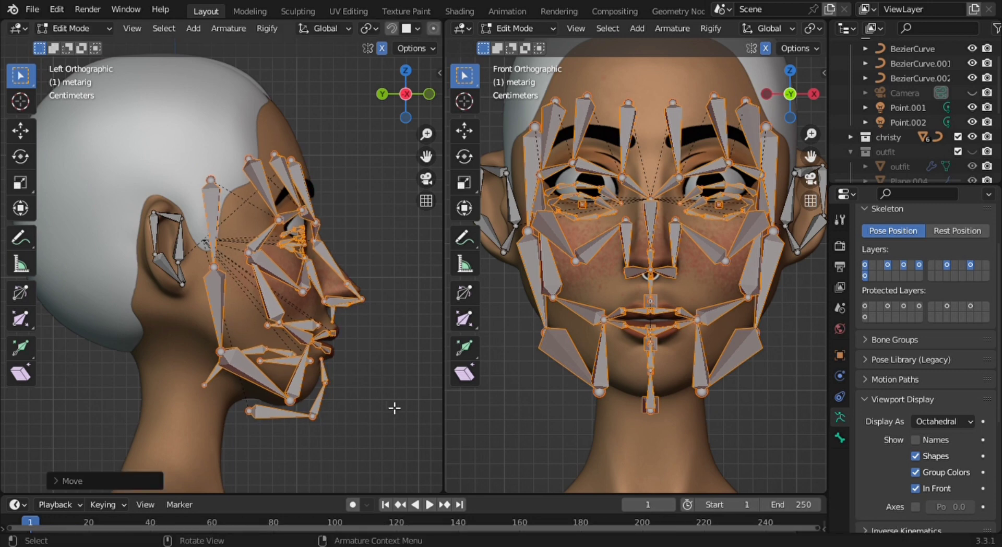
click(916, 488)
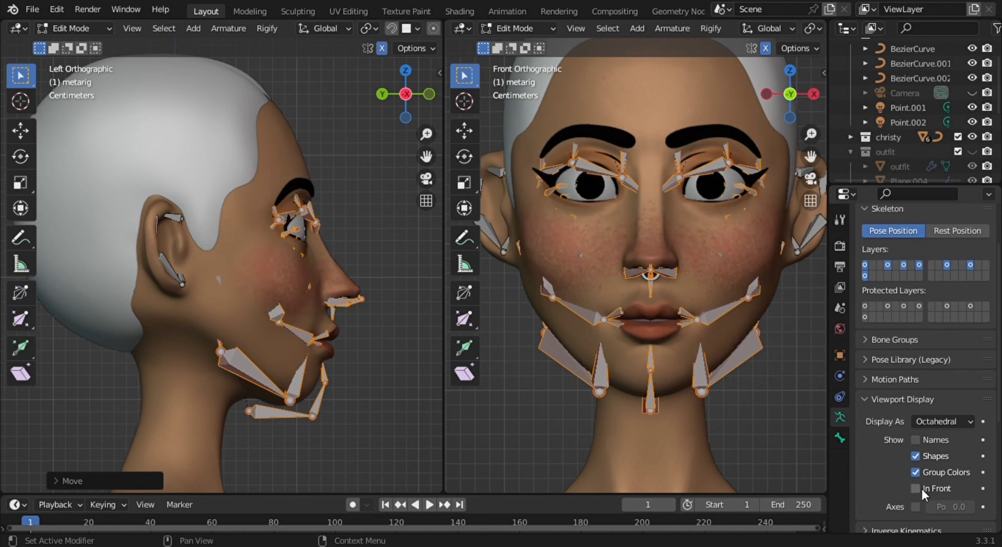
click(920, 490)
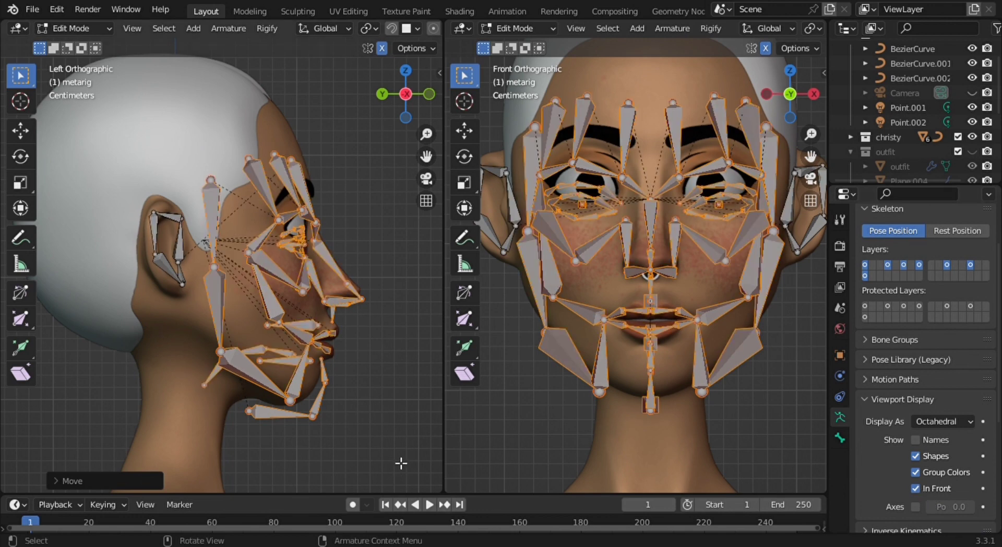
scroll(334, 457, up, 3)
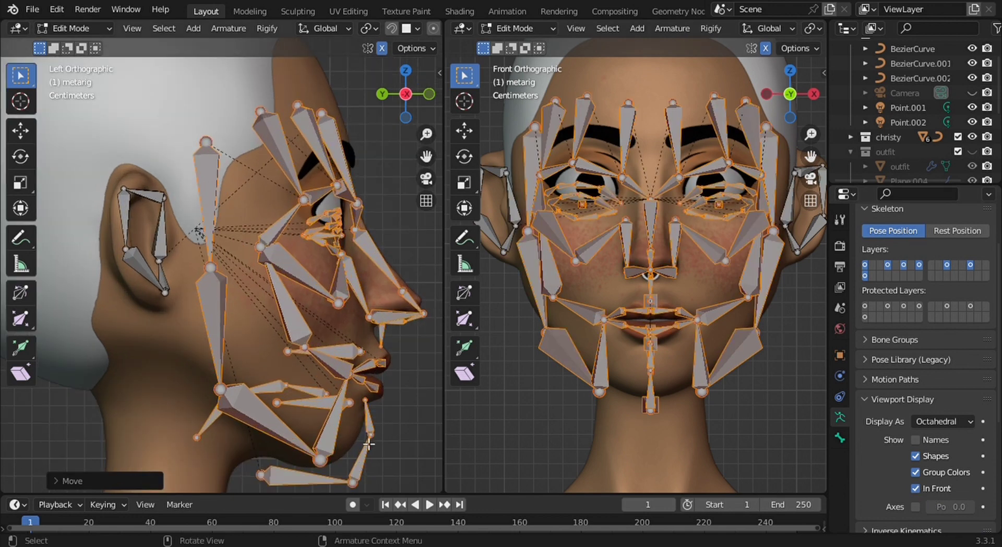
Cancel the group move and place the jaw.R.001 and jaw.R joints along the jawline
key(g)
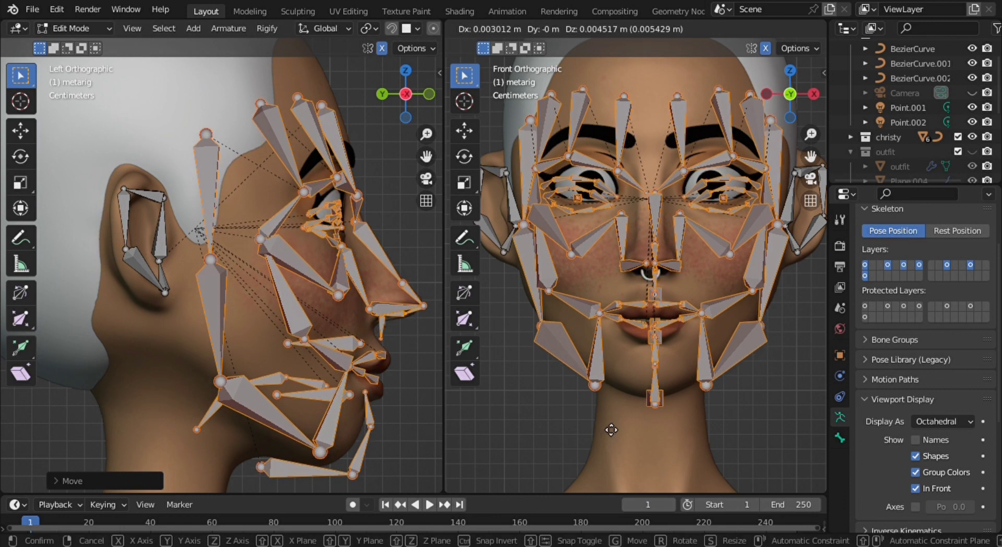
right_click(611, 429)
click(600, 394)
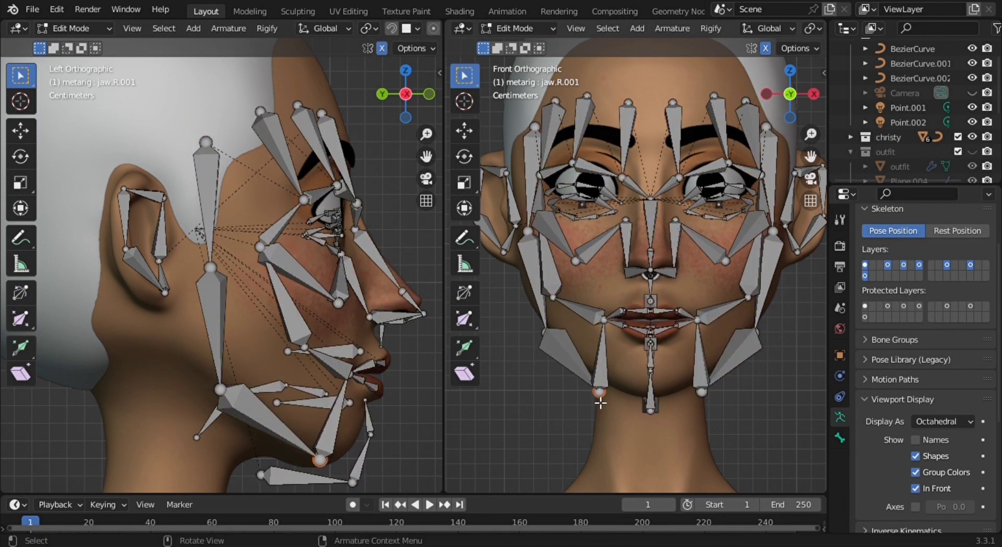
key(g)
click(615, 399)
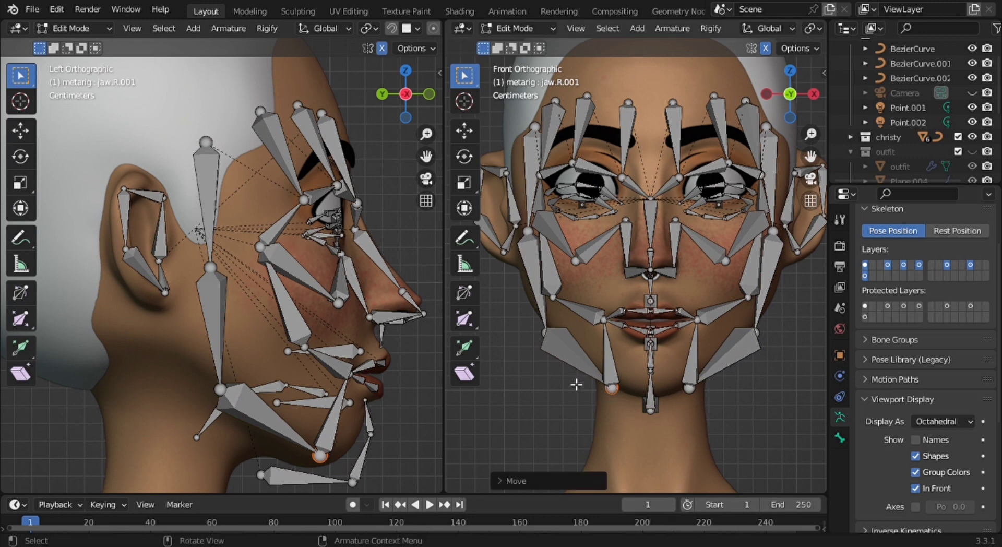
click(547, 338)
key(g)
click(543, 316)
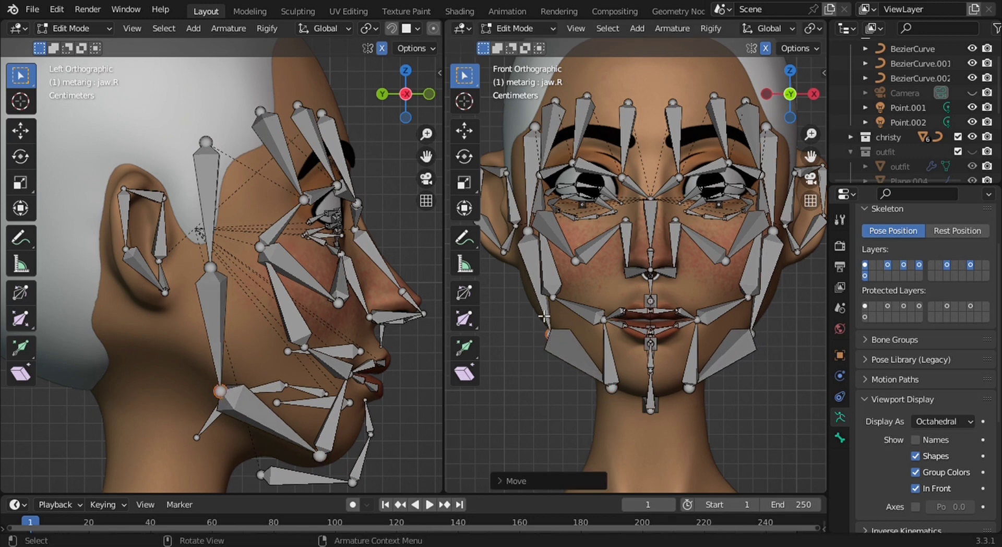
Reposition the lower and top temple.R joints along the upper temple
click(527, 238)
key(g)
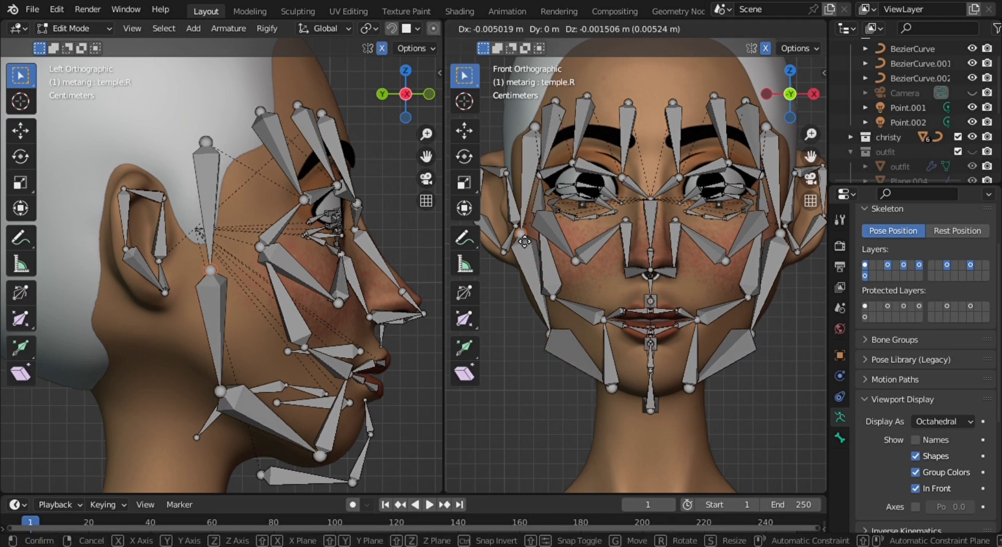
click(520, 242)
click(538, 131)
key(g)
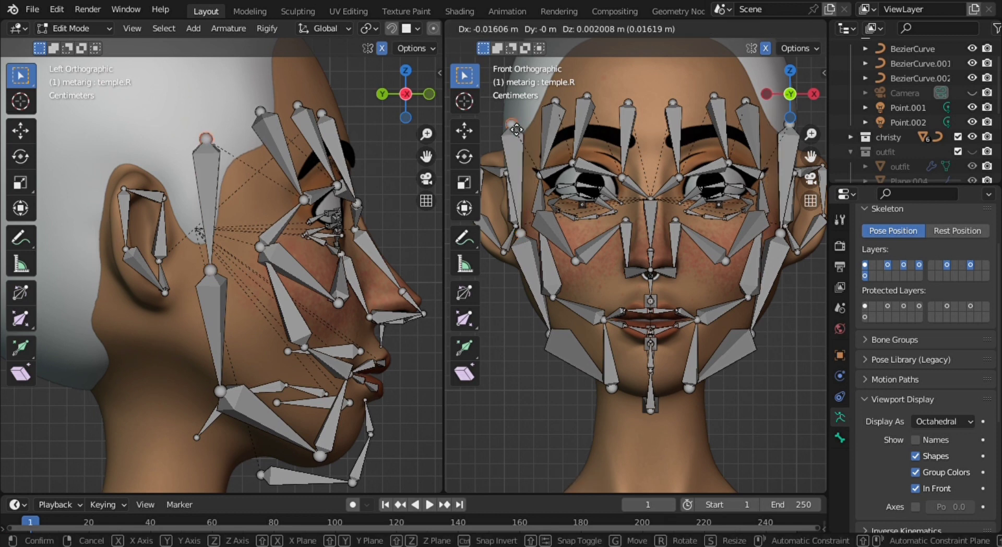
click(527, 128)
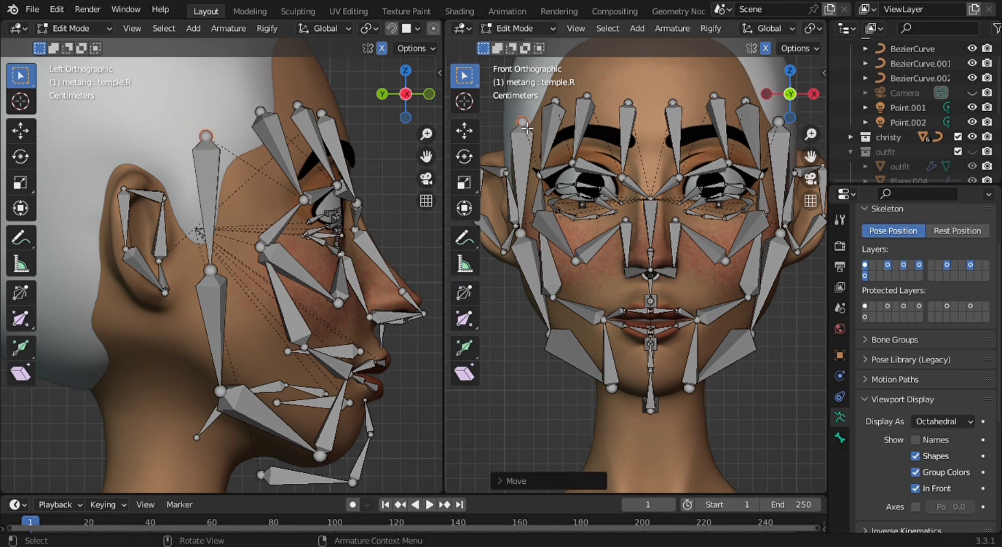
Raise the brow.T.R.001–003 and forehead.R bones vertically along Z to match the forehead
scroll(640, 273, up, 1)
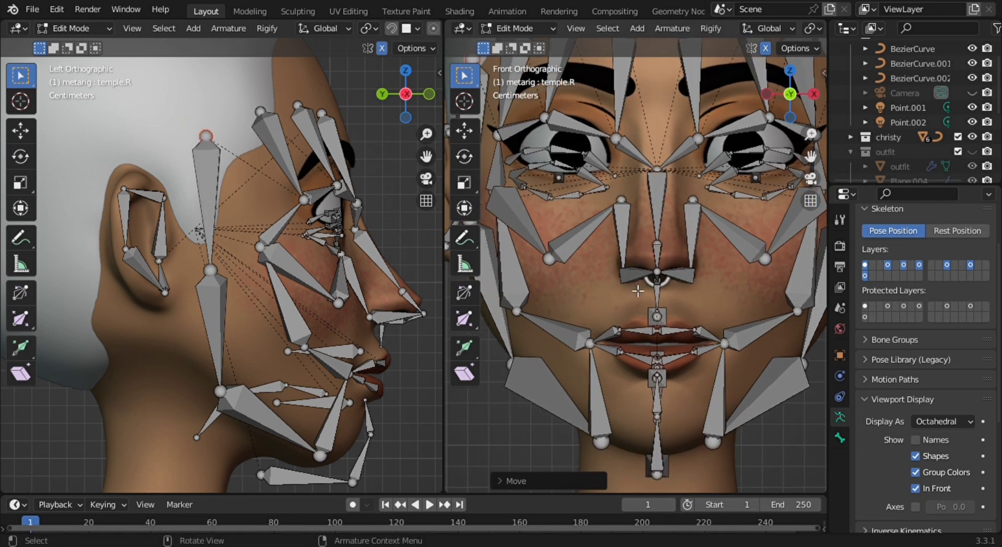
scroll(647, 347, up, 1)
scroll(664, 396, up, 1)
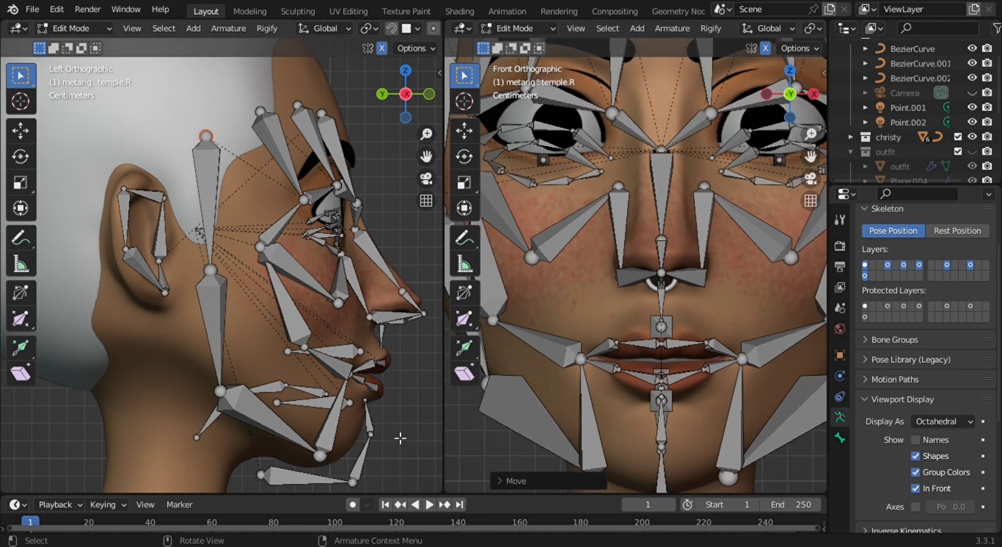
shift+middle_drag(411, 330, 409, 417)
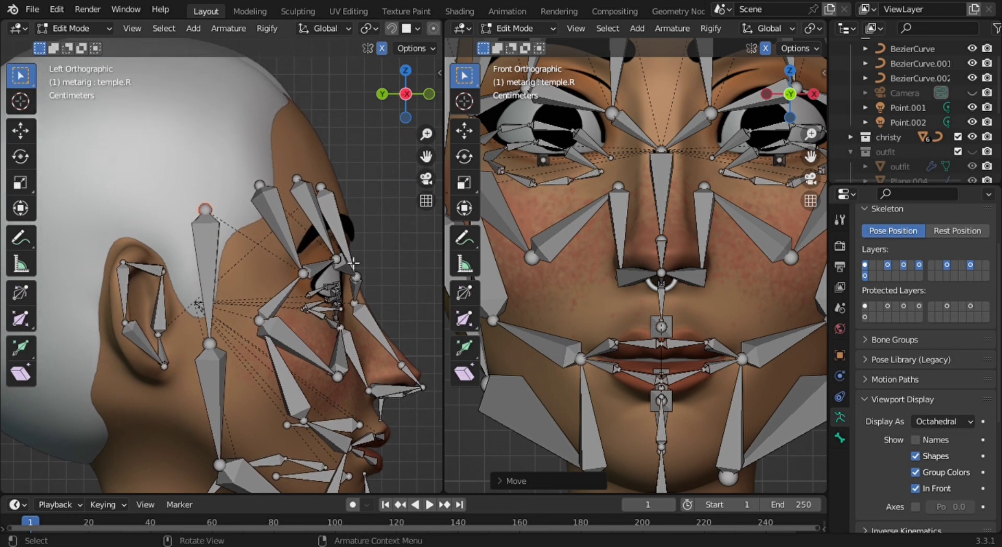
scroll(579, 238, down, 1)
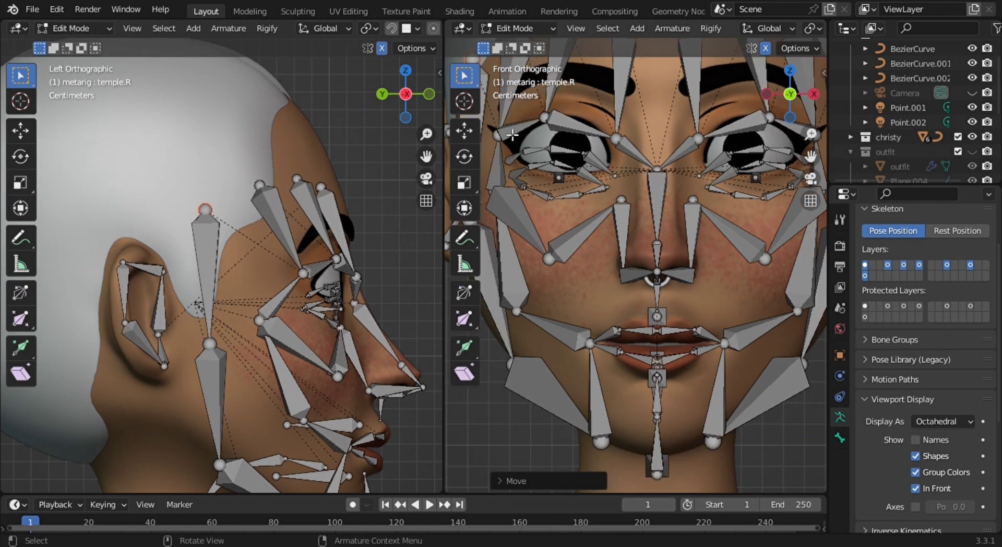
shift+click(537, 125)
shift+click(590, 130)
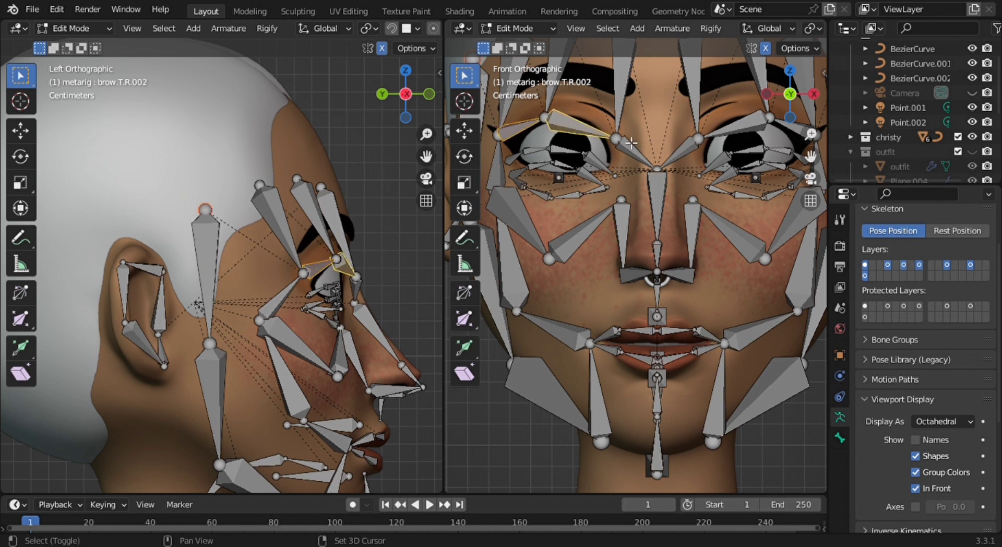
shift+click(632, 144)
scroll(632, 140, down, 1)
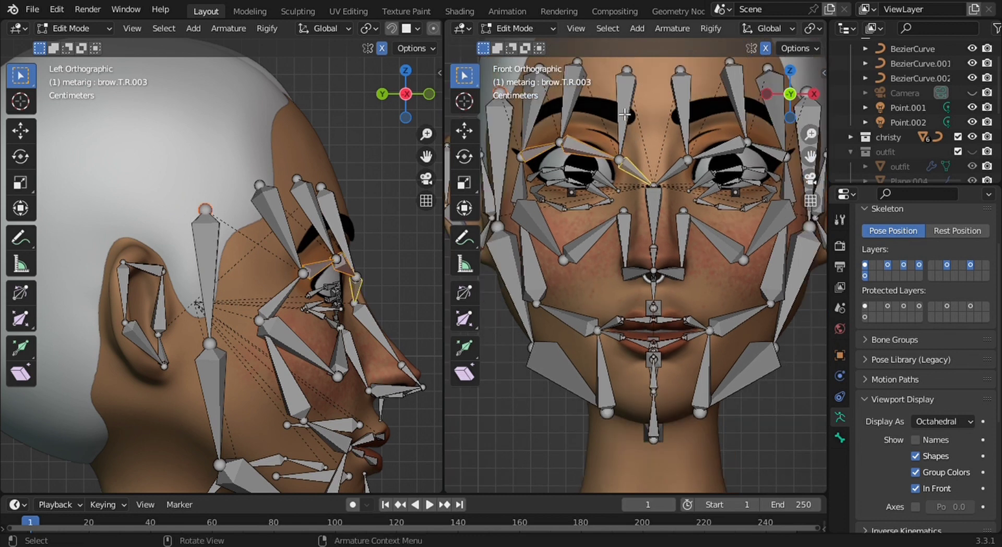
shift+click(623, 112)
shift+click(572, 104)
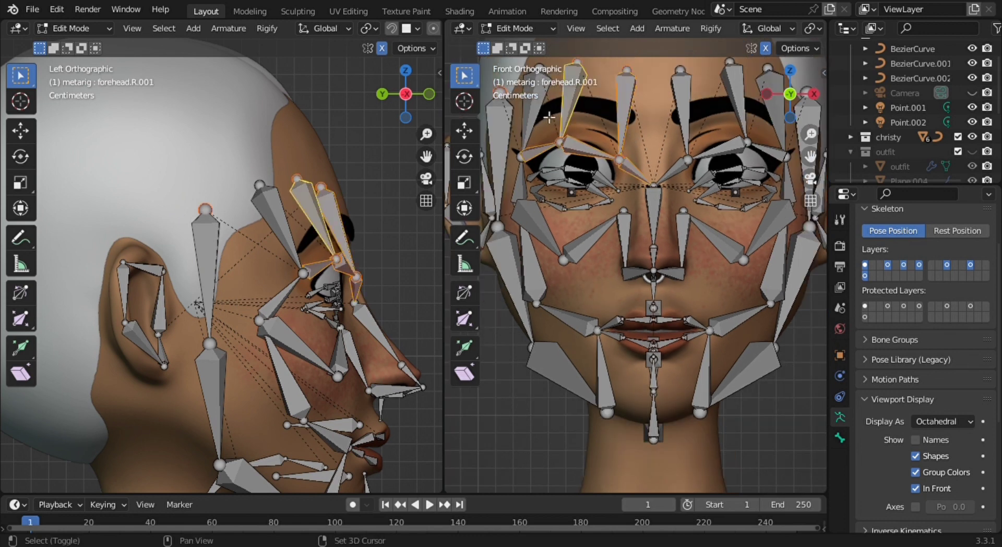
shift+click(549, 117)
key(g)
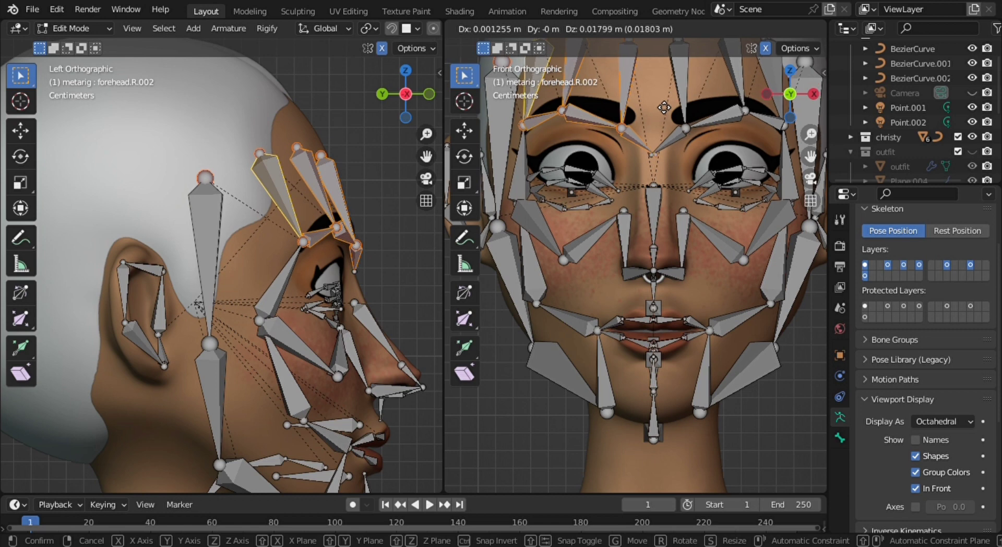
key(z)
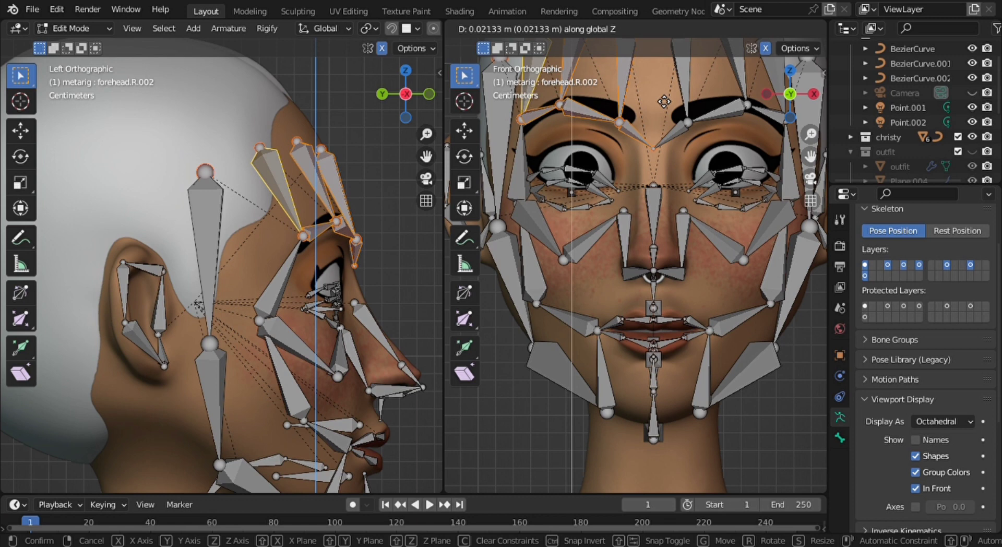
click(664, 100)
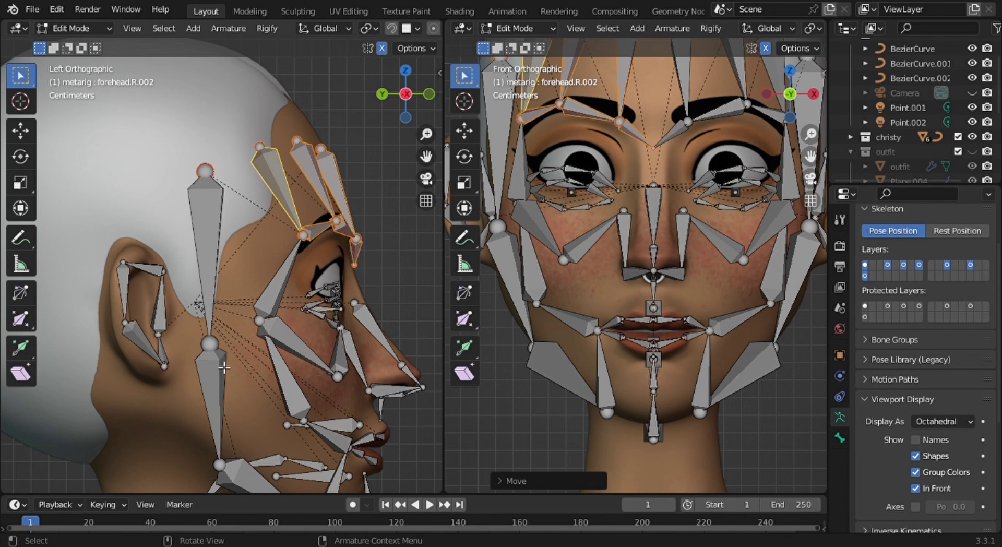
Move the jaw/cheek joint on the side of the face vertically to a new height
click(214, 346)
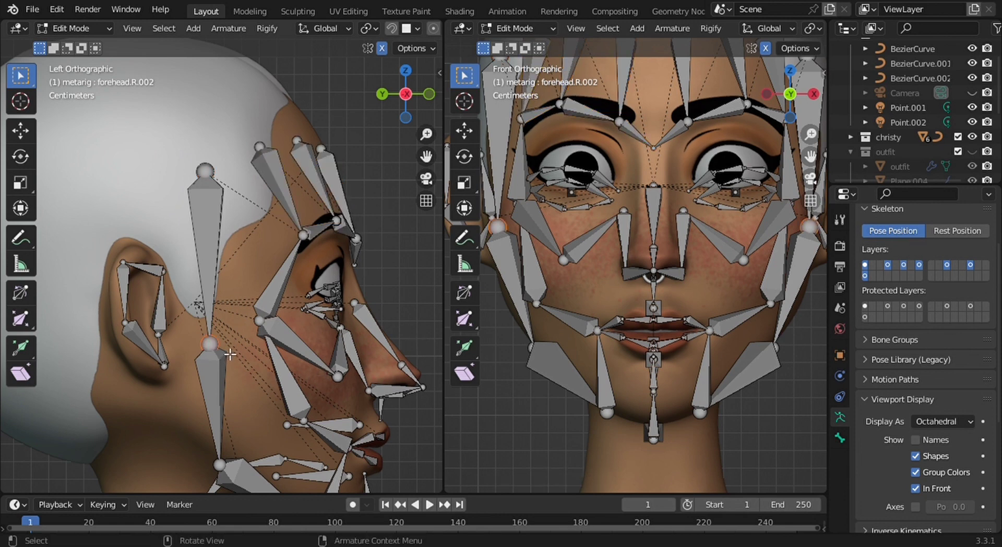
key(g)
key(z)
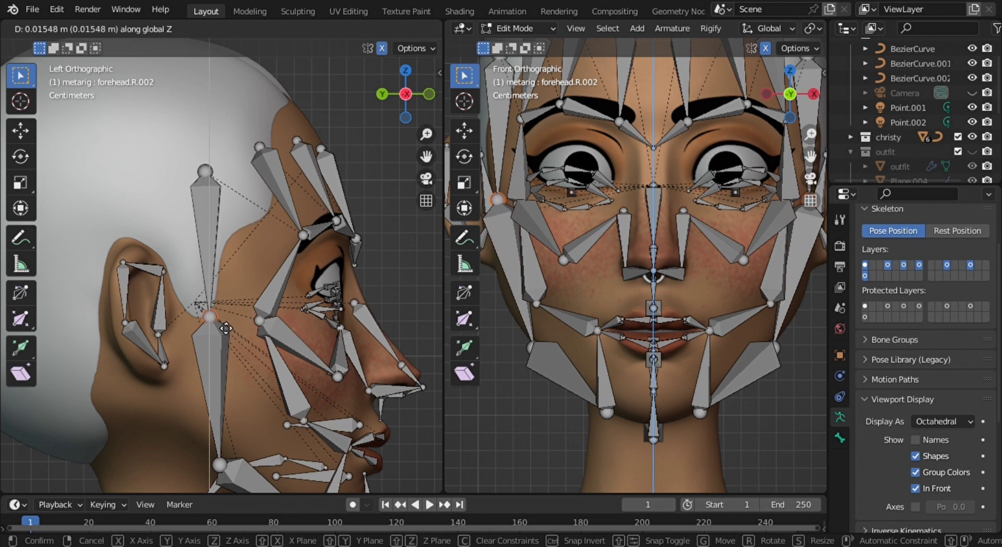
click(225, 328)
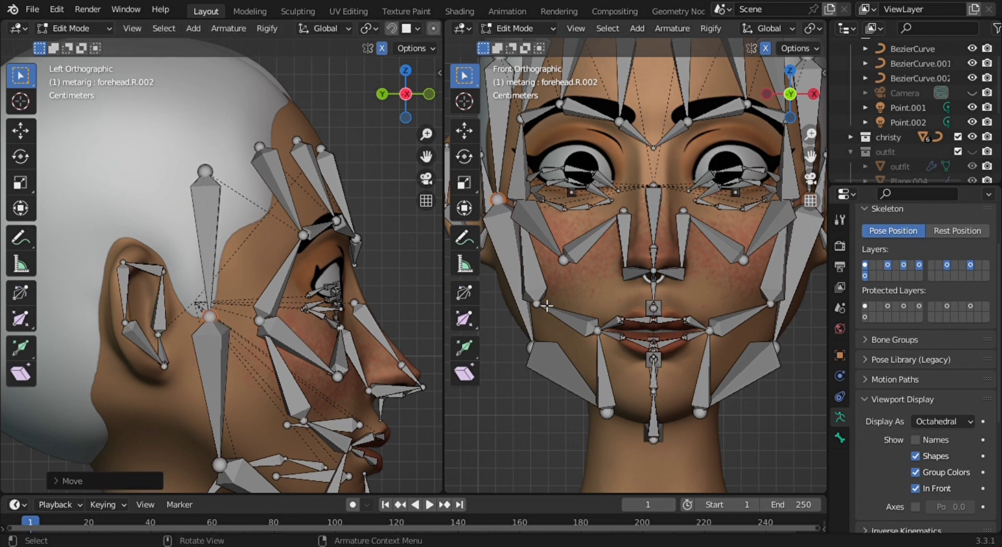
Raise the nose-bridge joint along Z in the front view
shift+middle_drag(619, 261, 670, 359)
scroll(669, 360, up, 1)
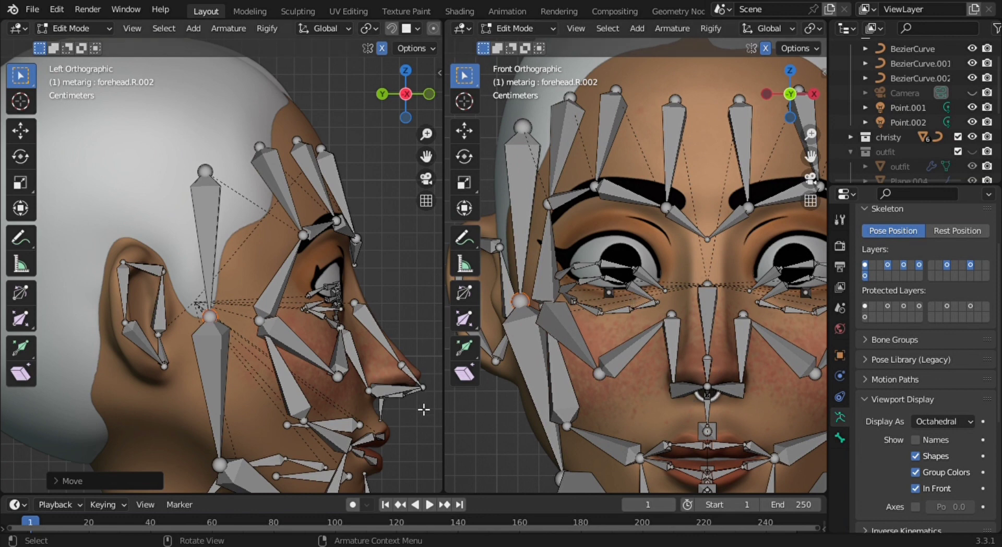
click(707, 282)
key(g)
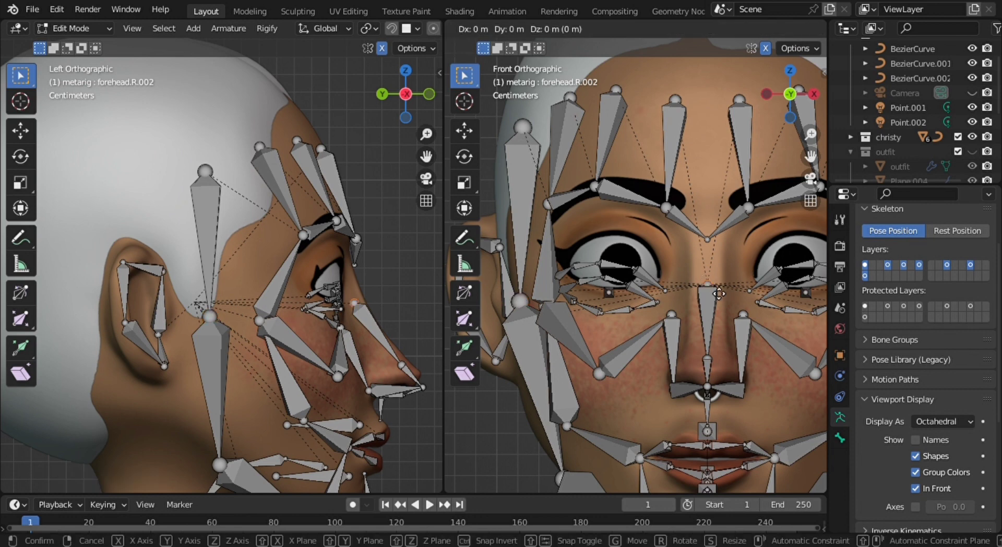
key(z)
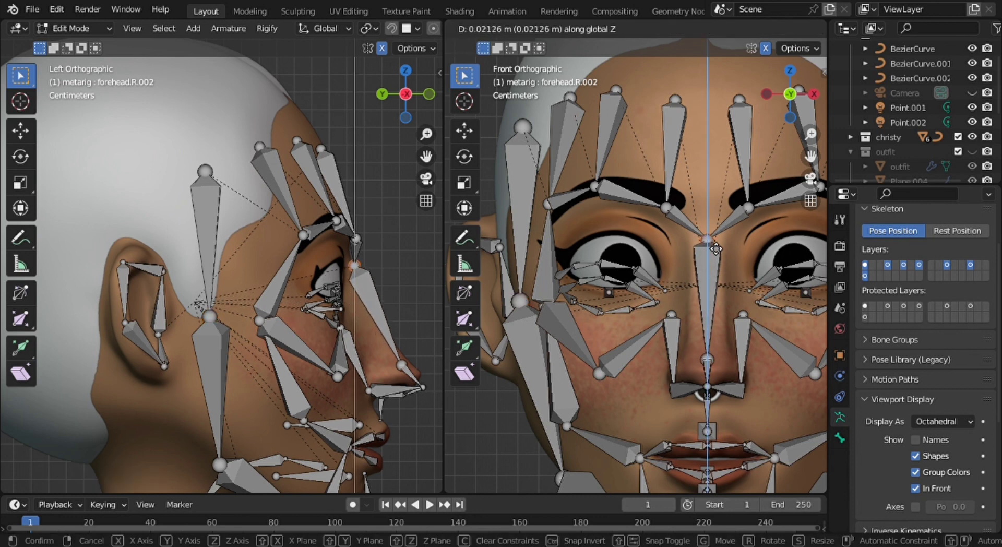
click(715, 247)
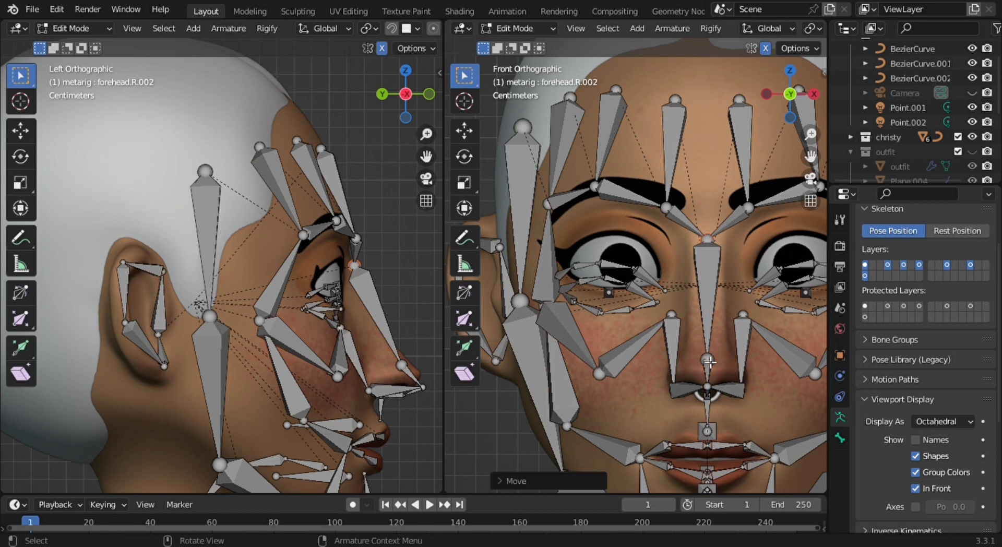
Place the nose-tip joint on the nose tip and adjust the bone under the nose
click(401, 364)
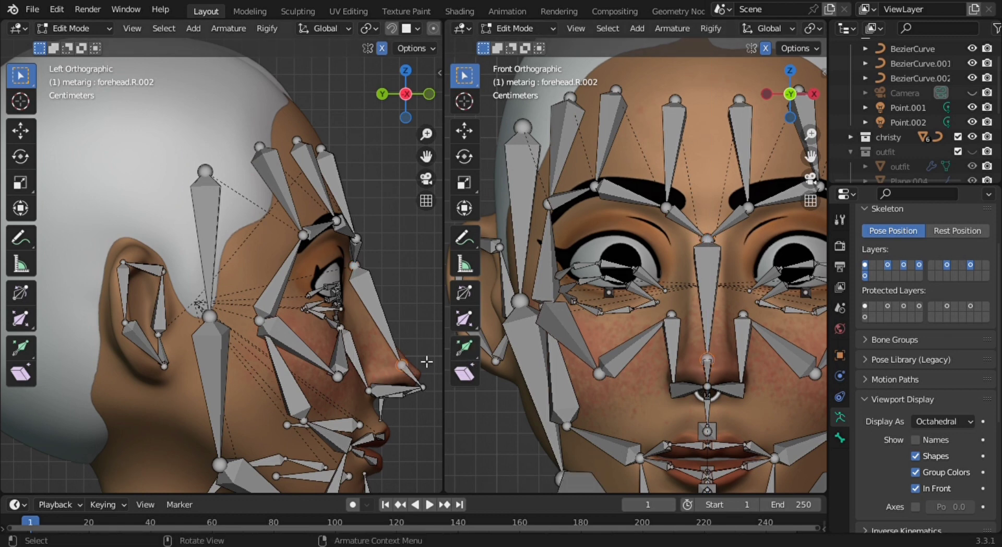
key(g)
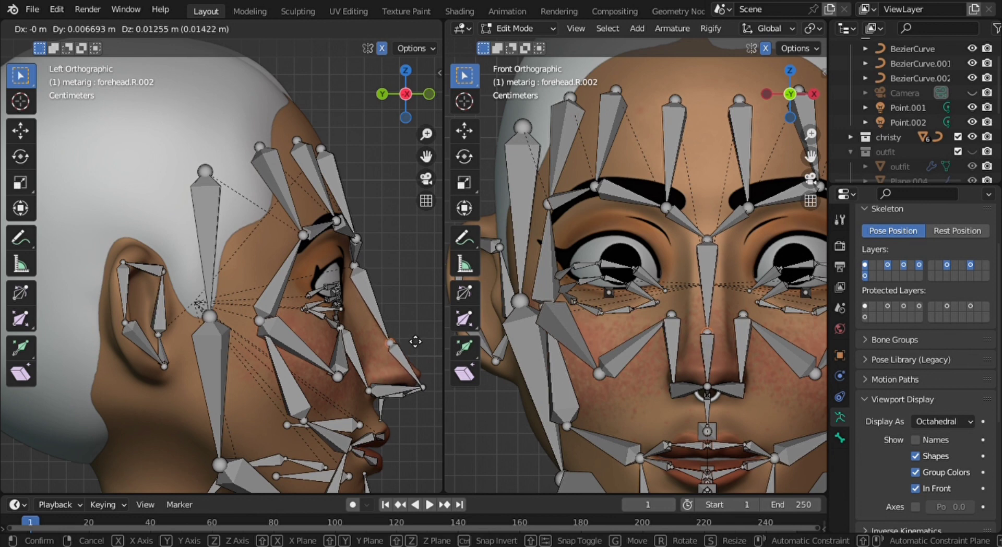
click(415, 341)
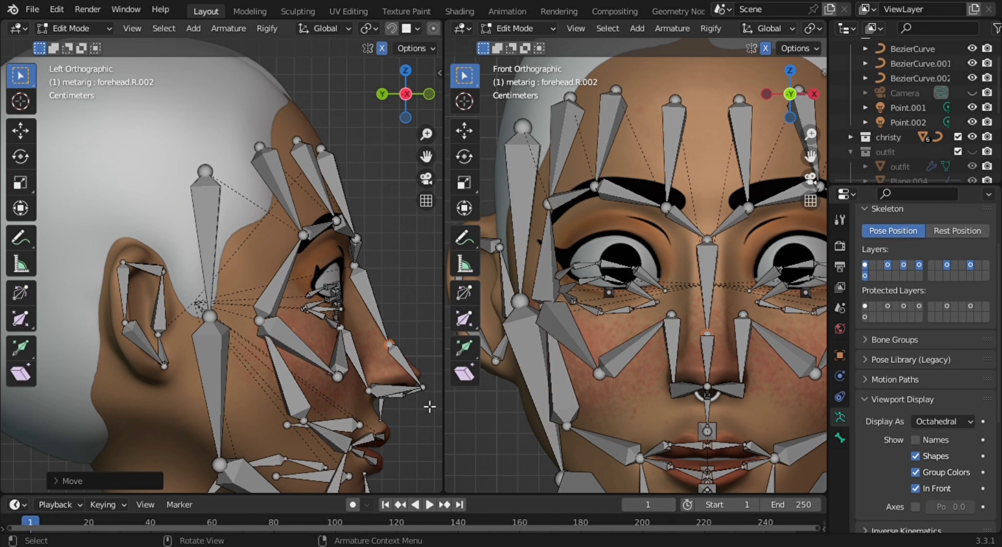
click(423, 395)
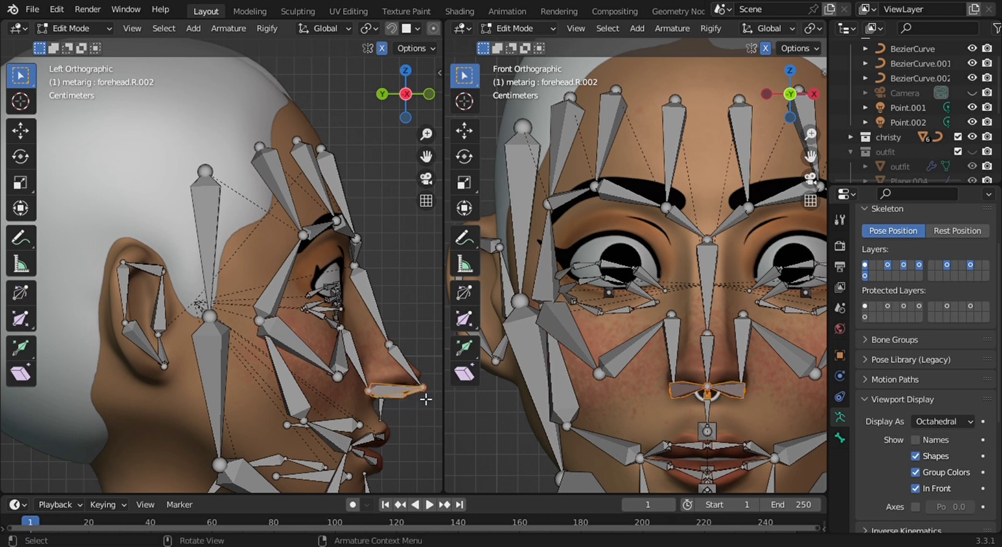
key(g)
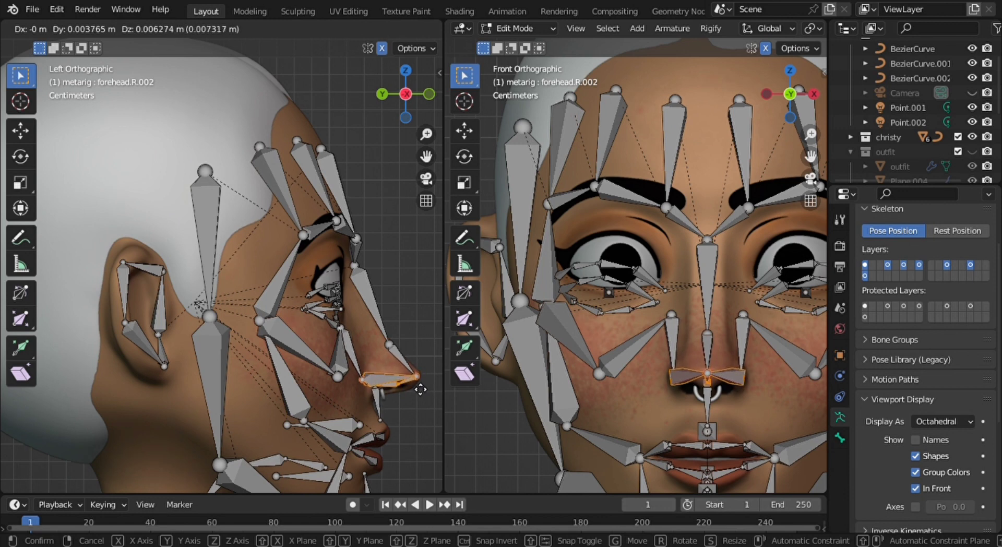
click(419, 389)
scroll(378, 412, down, 2)
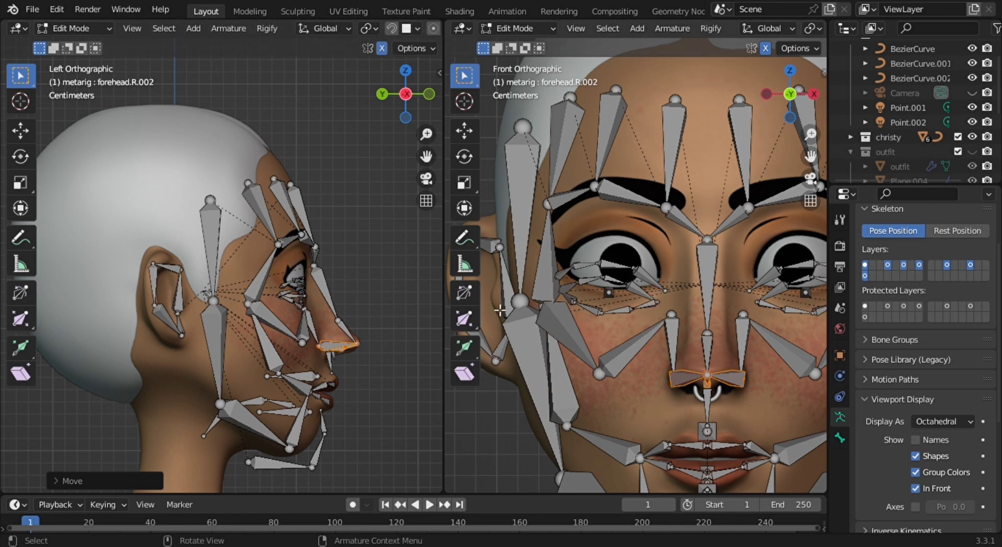
Reposition a cheek joint and the right brow bone in the front view
click(246, 302)
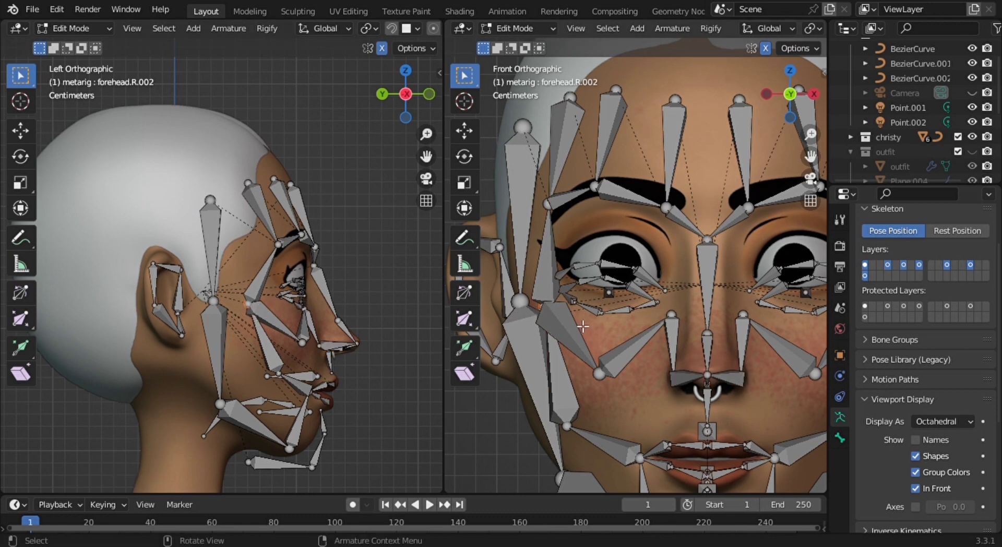
key(g)
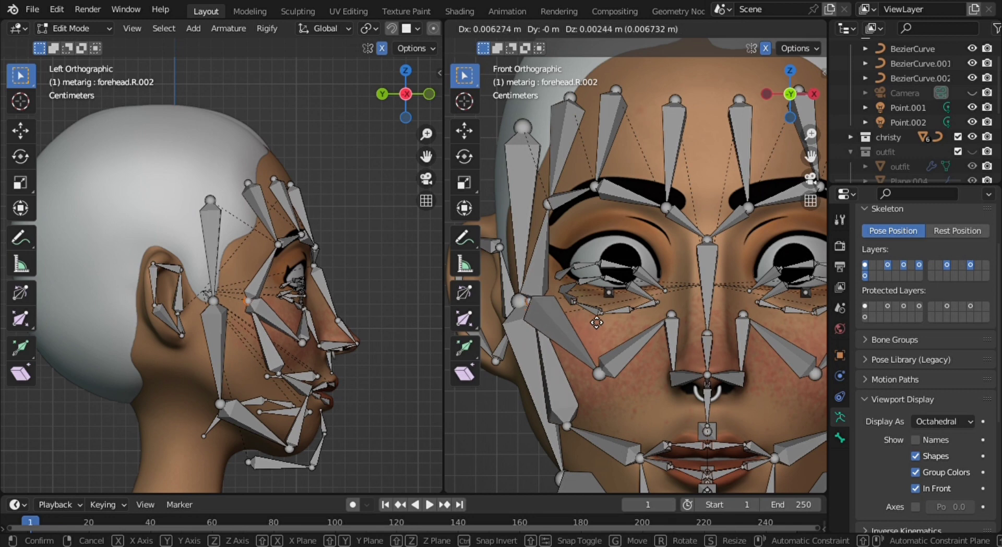
click(595, 326)
scroll(585, 271, up, 1)
click(569, 217)
key(g)
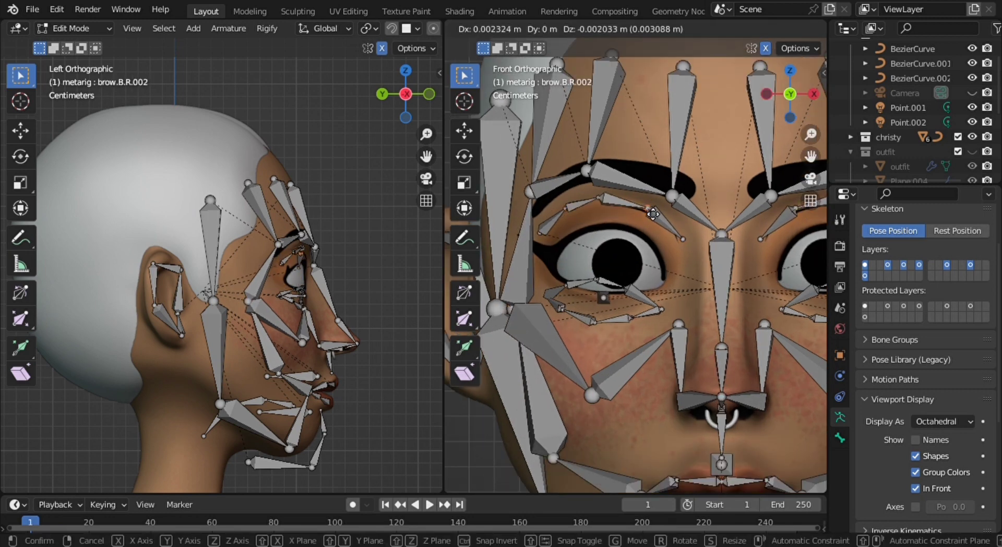
click(570, 218)
Fit the ring of eyelid bones around the eye, raising the upper eyelid joints
drag(689, 245, 543, 327)
key(g)
click(526, 295)
scroll(525, 295, up, 2)
drag(524, 261, 662, 235)
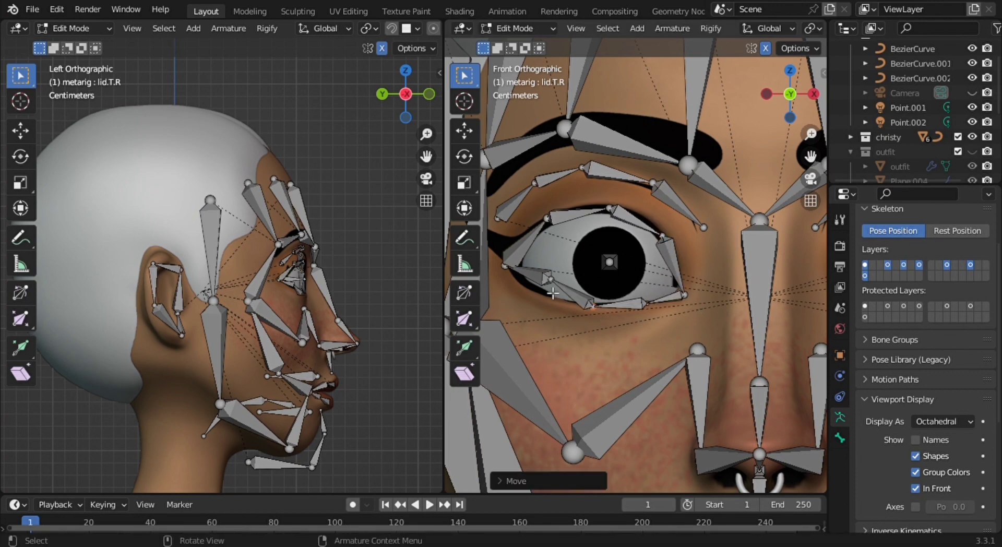
scroll(365, 292, up, 2)
scroll(366, 292, up, 2)
Move the eye.R bone front-to-back along Y to sit in the eye
click(388, 295)
key(g)
key(y)
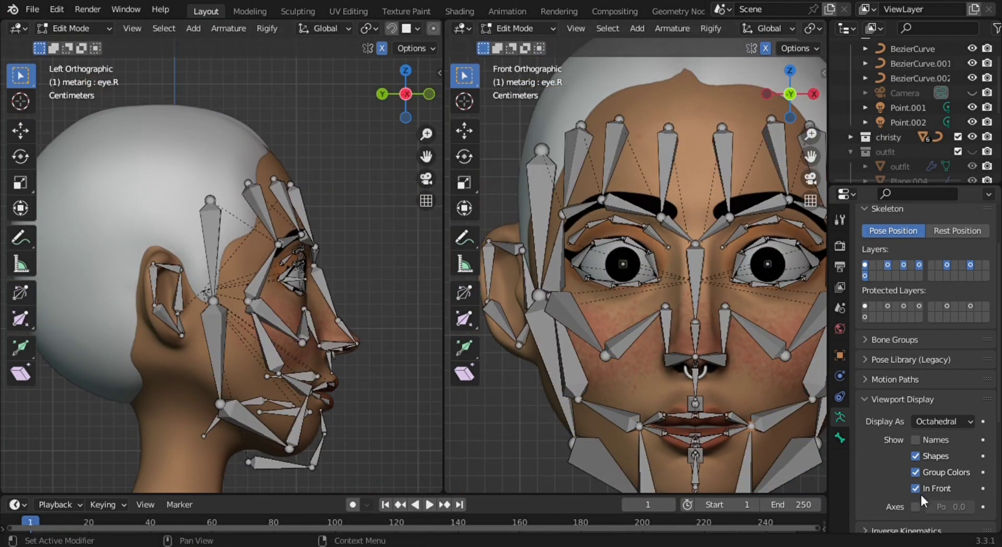
key(g)
click(774, 403)
scroll(393, 271, up, 1)
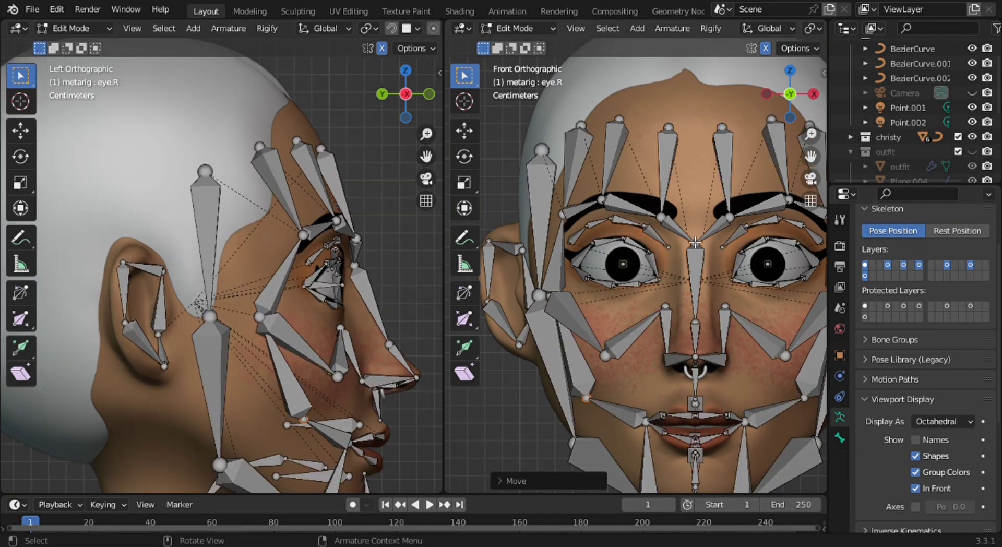
Cancel the stray moves and undo the last change to the brow bones
key(g)
key(Escape)
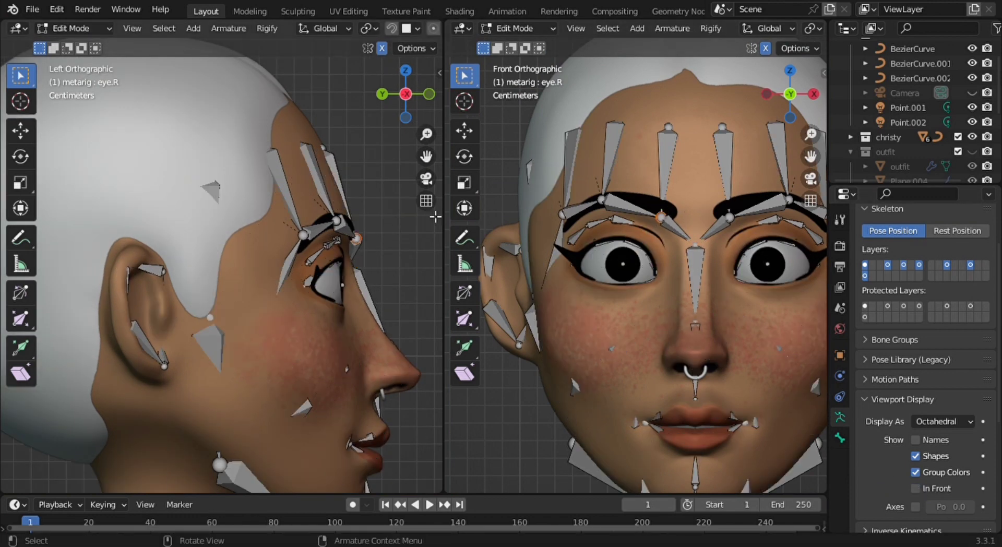
key(ctrl+z)
key(ctrl+z)
key(ctrl+z)
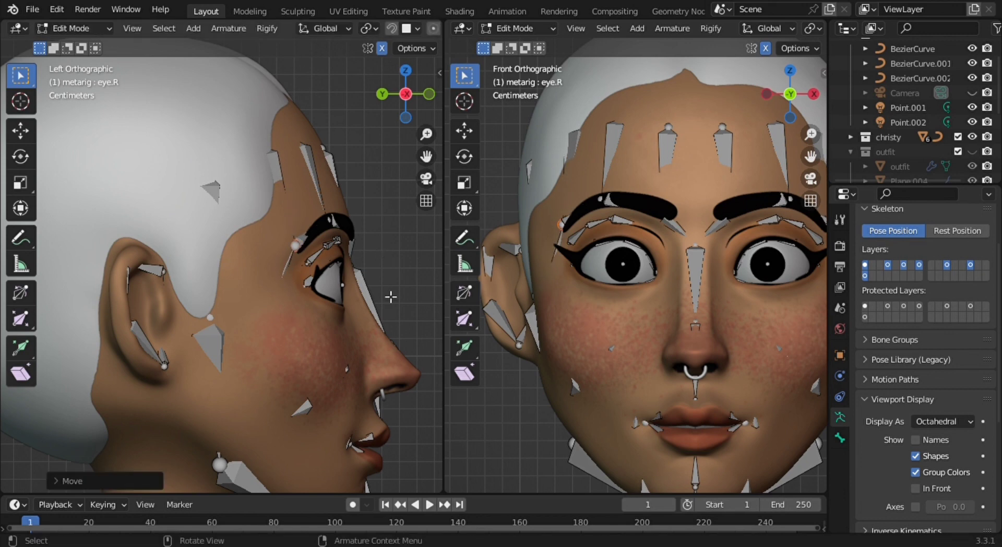
scroll(580, 424, down, 2)
key(g)
key(Escape)
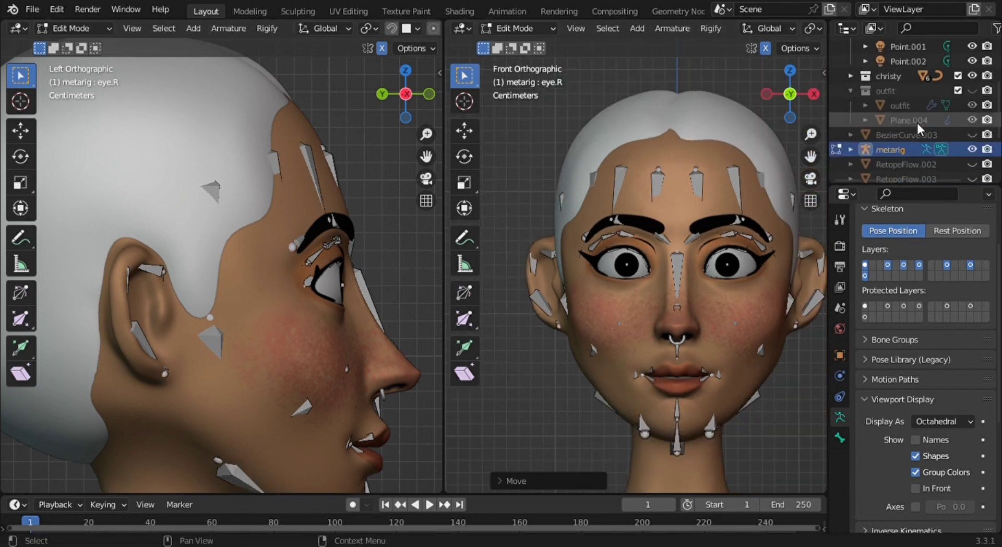
scroll(339, 263, up, 2)
Push the brow.B.R bone along Y into the face, checking depth with In Front
click(338, 262)
key(g)
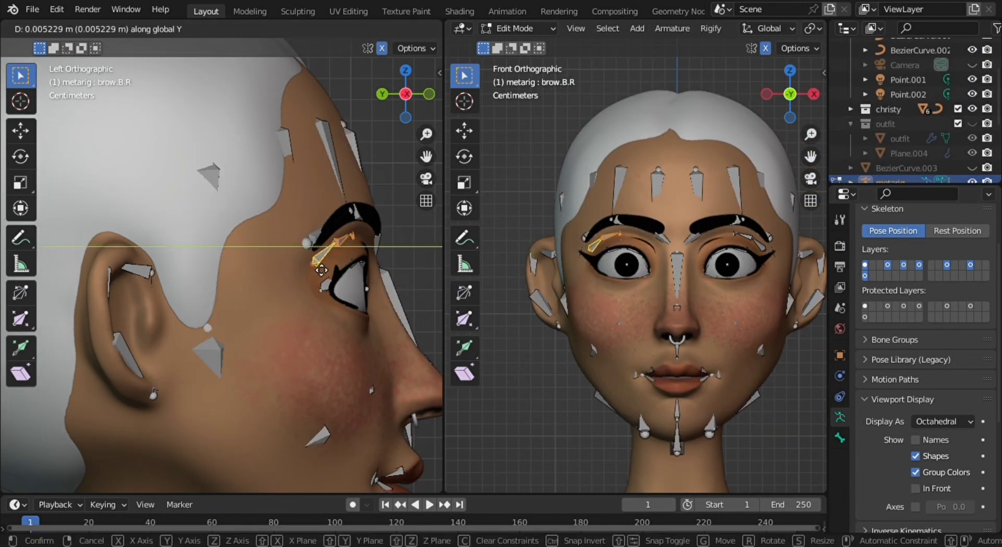
click(915, 487)
click(914, 487)
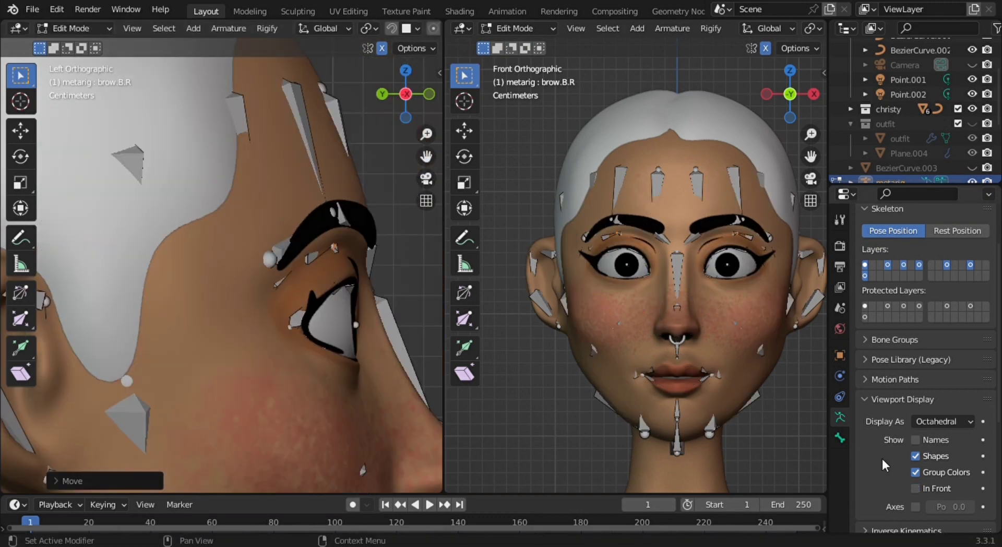
click(914, 488)
middle_drag(230, 285, 225, 293)
mouse_move(216, 355)
middle_down()
mouse_move(214, 365)
mouse_move(194, 343)
middle_up()
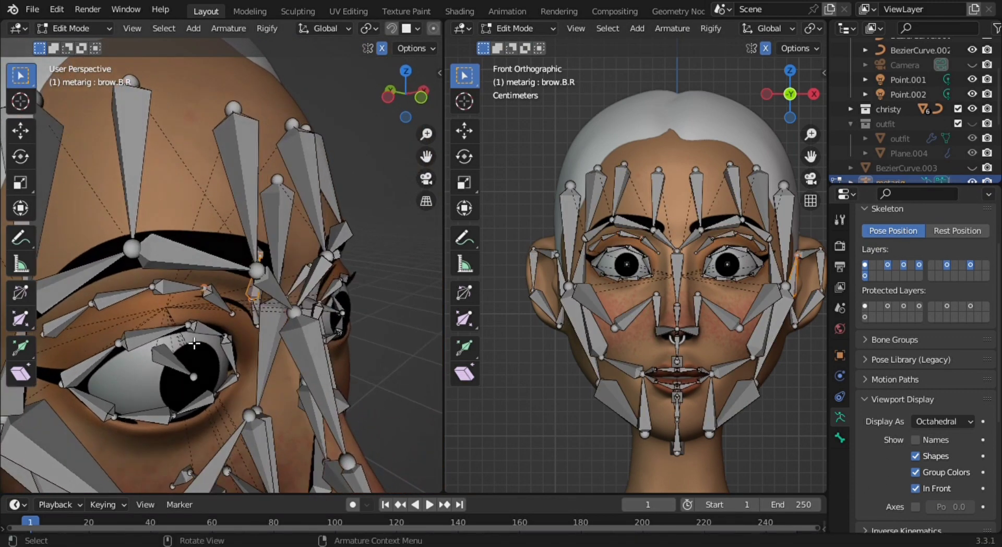
mouse_move(211, 302)
middle_down()
mouse_move(222, 298)
mouse_move(234, 313)
middle_up()
click(913, 488)
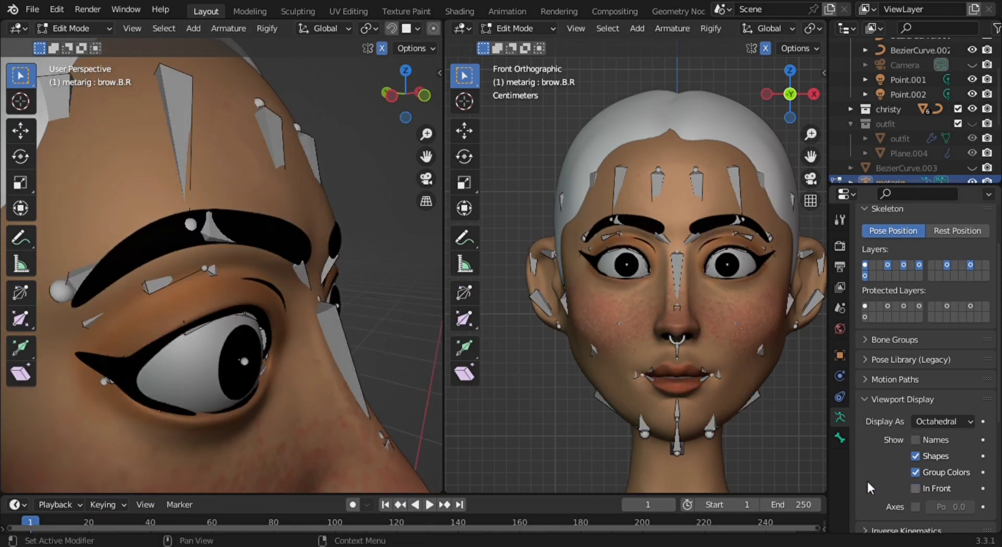
key(g)
key(y)
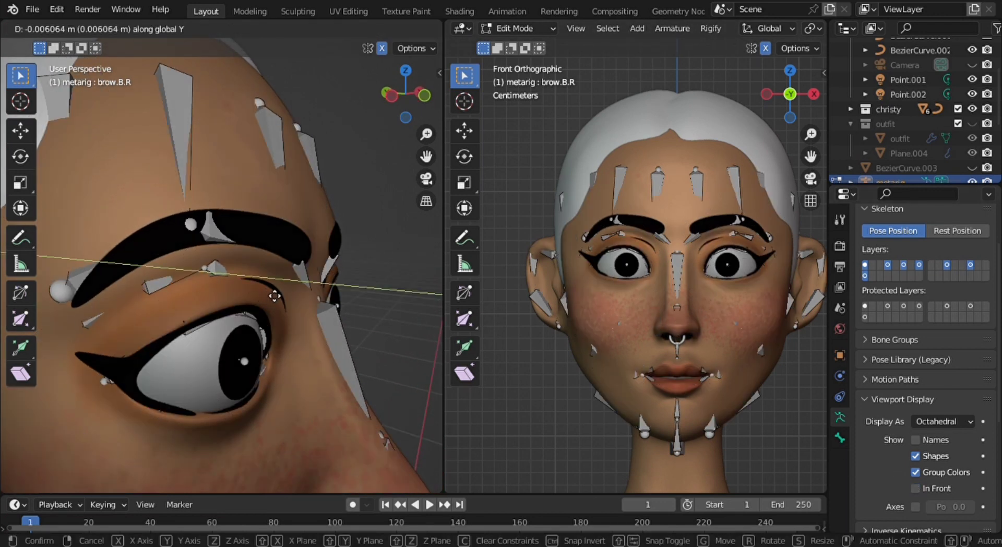
click(279, 296)
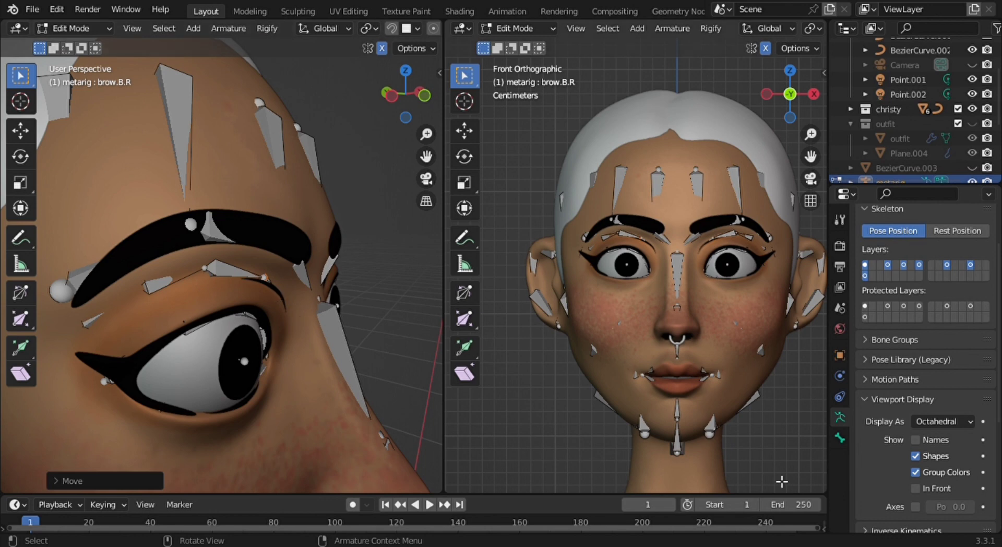
Box-select the brow joint beside the eye and nudge it about 0.012 m along global Y
click(913, 489)
scroll(362, 407, up, 3)
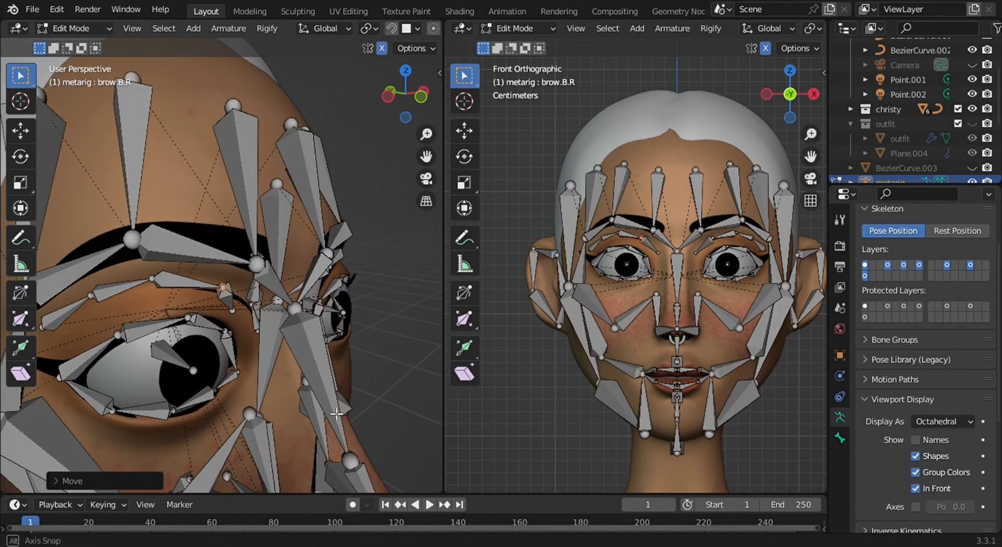
key(b)
drag(239, 320, 221, 298)
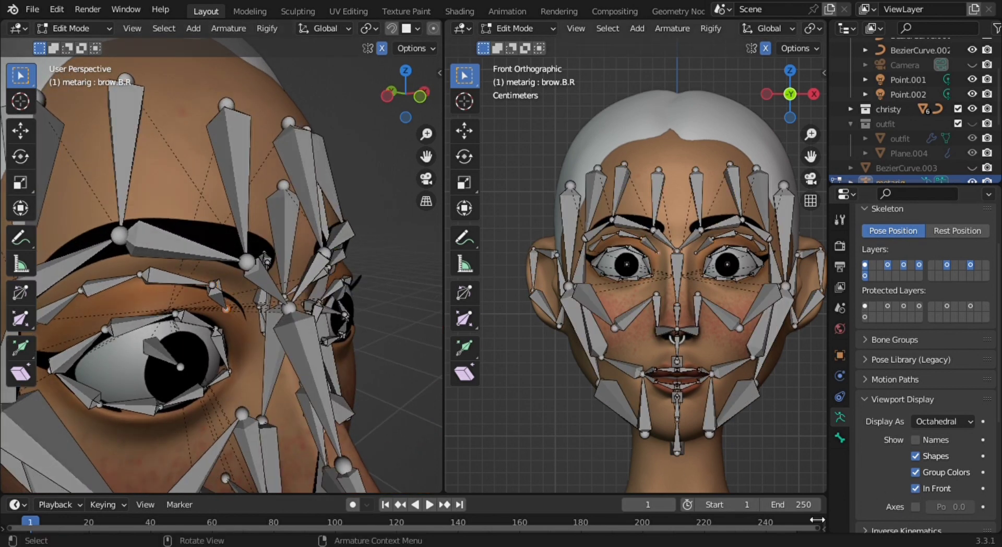
click(914, 488)
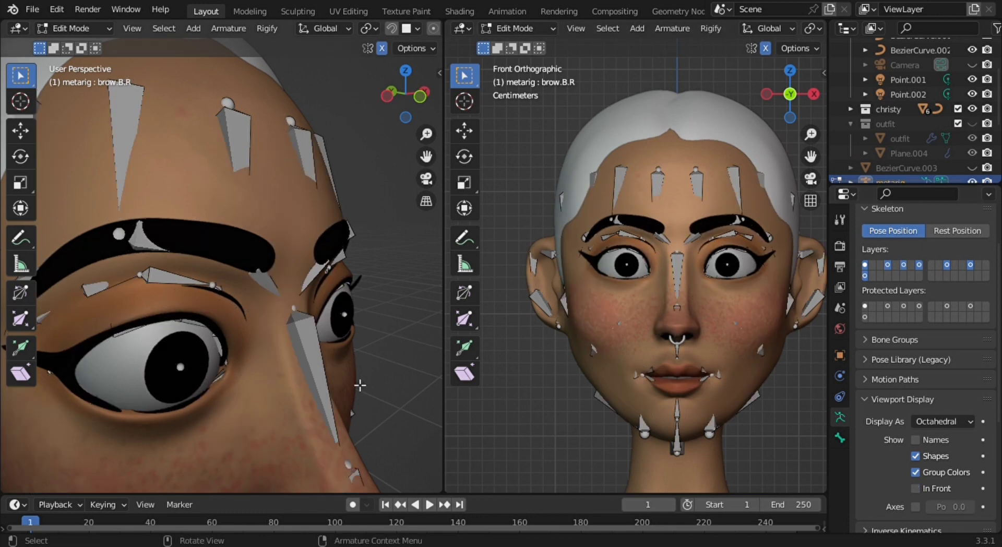
key(g)
key(y)
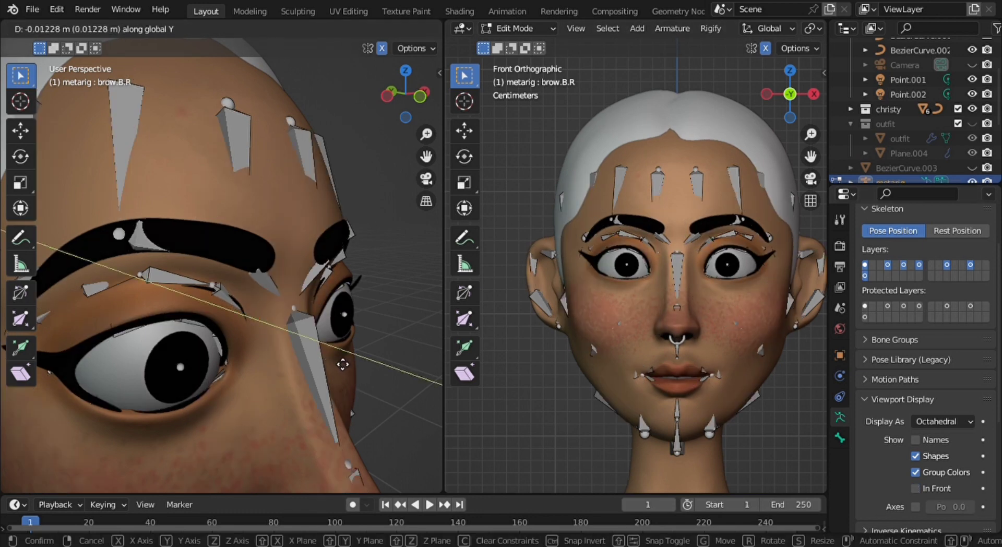
click(342, 363)
scroll(336, 357, down, 3)
mouse_move(335, 357)
middle_down()
mouse_move(266, 405)
mouse_move(295, 378)
middle_up()
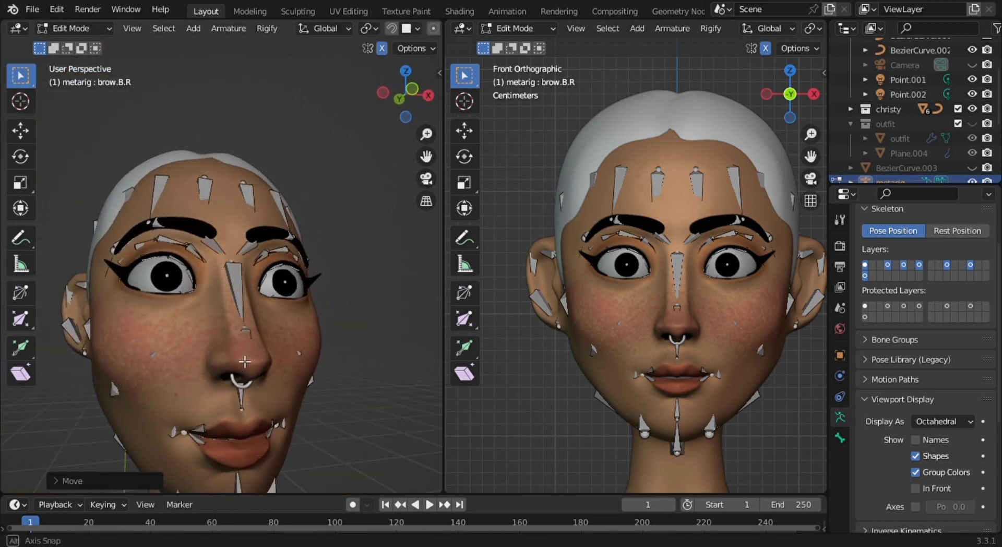
Orbit around the head while toggling In Front to check the fitted face bones
mouse_move(296, 379)
middle_down()
mouse_move(308, 419)
mouse_move(291, 391)
mouse_move(329, 398)
middle_up()
scroll(316, 412, down, 2)
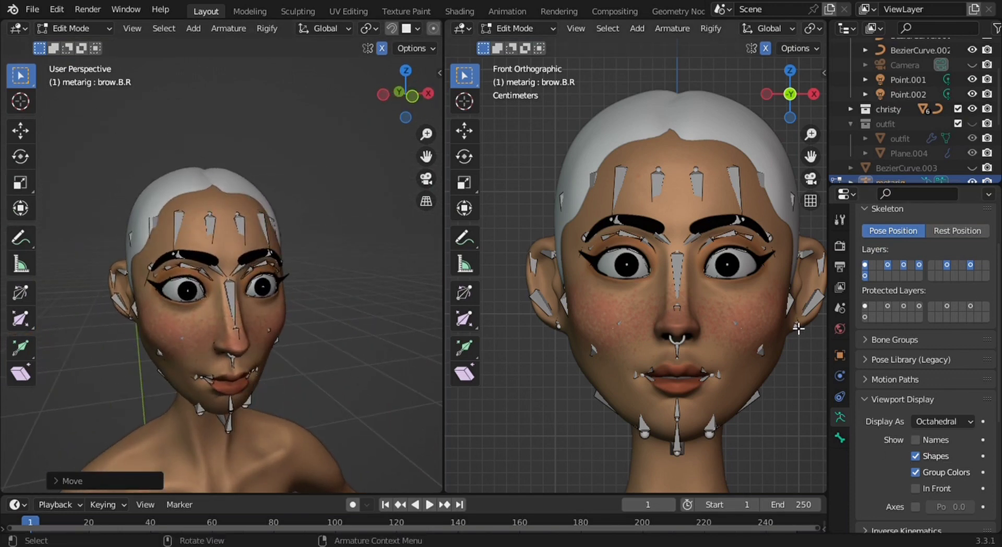
click(915, 489)
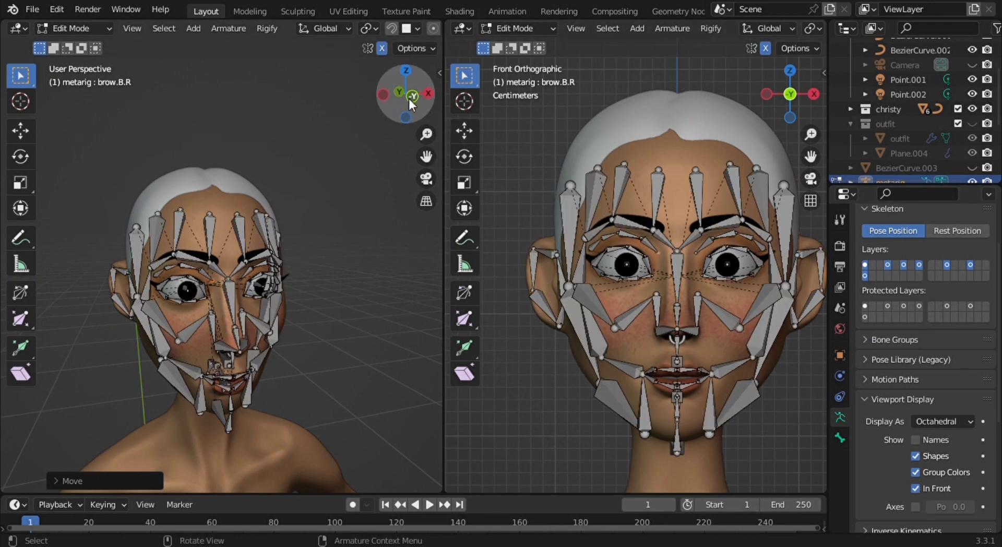
mouse_move(198, 255)
middle_down()
mouse_move(330, 250)
mouse_move(271, 254)
middle_up()
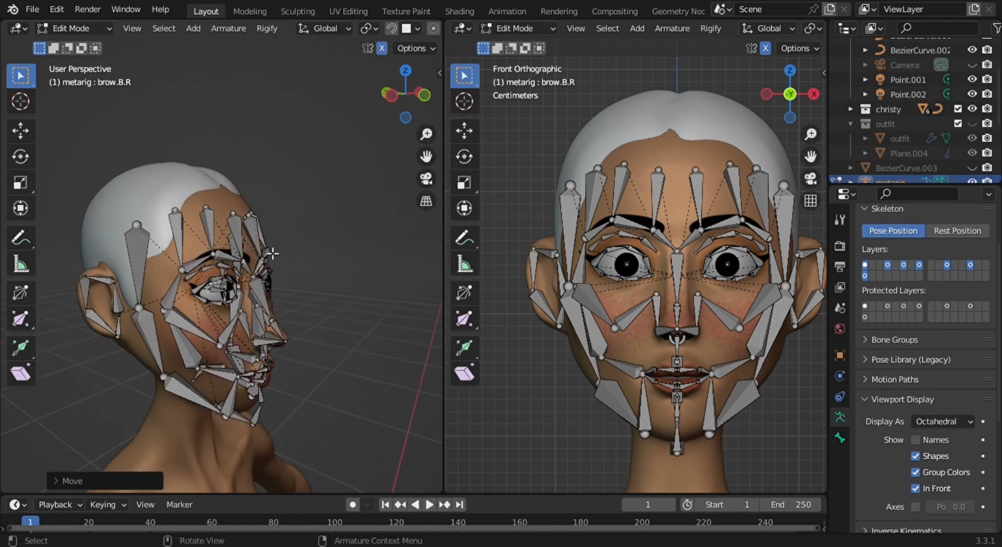
click(915, 488)
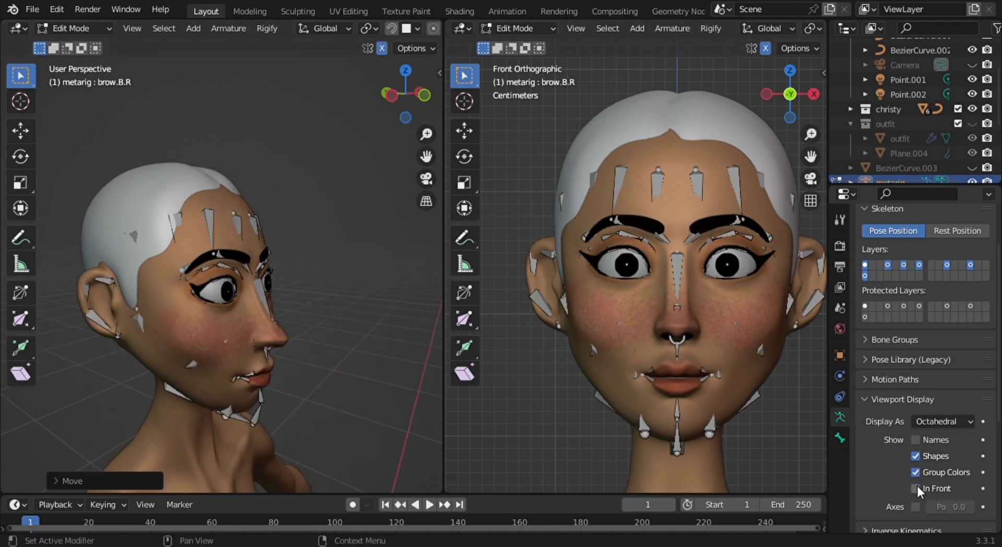
Save the file as christy rig.blend
scroll(235, 291, down, 1)
scroll(236, 291, down, 1)
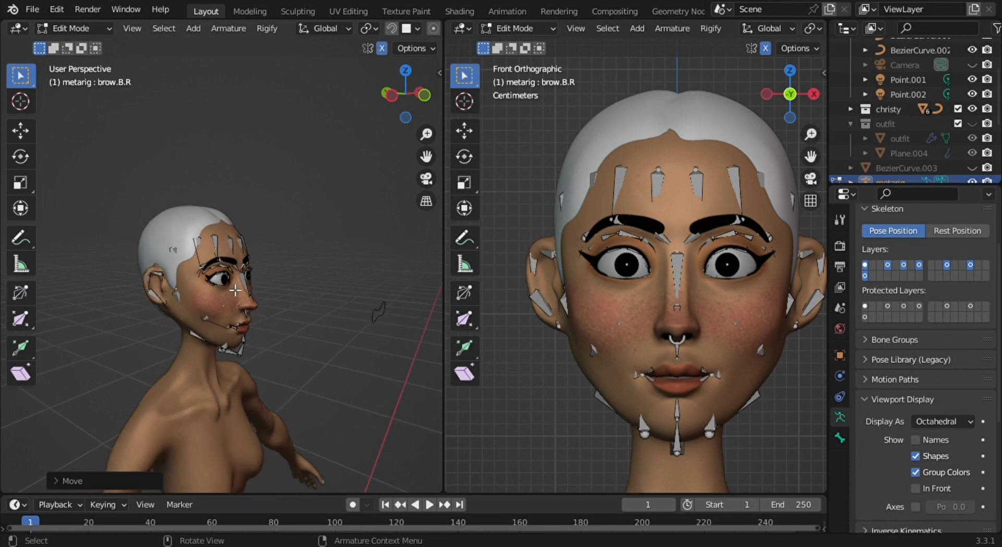
scroll(236, 290, down, 1)
key(ctrl+s)
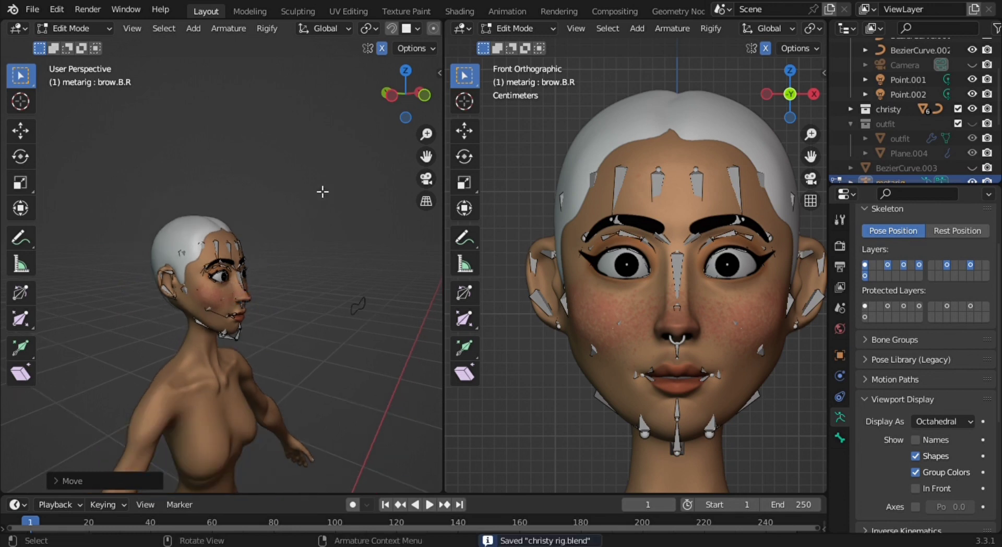
click(389, 94)
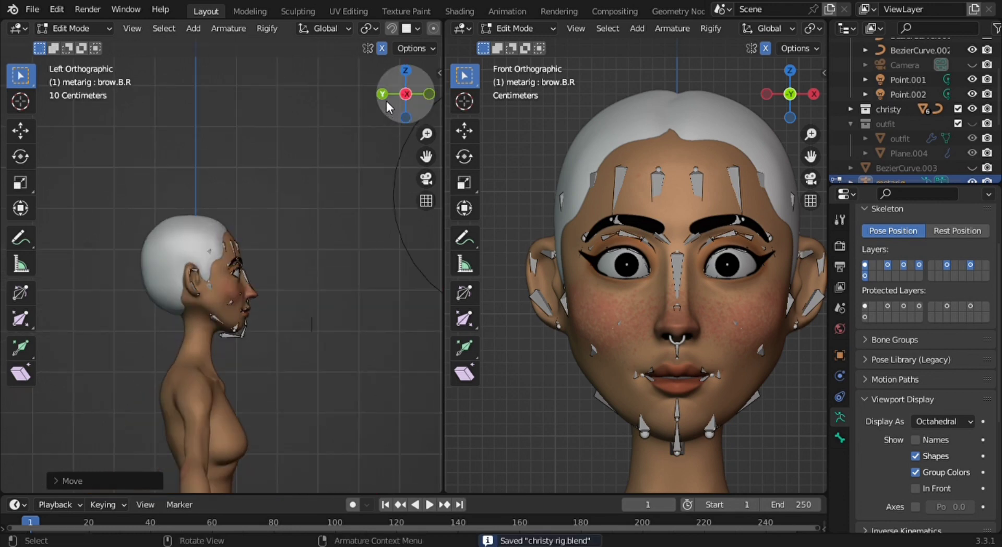
Reveal all hidden metarig bones with Alt+H, draw them In Front, and deselect all
click(428, 95)
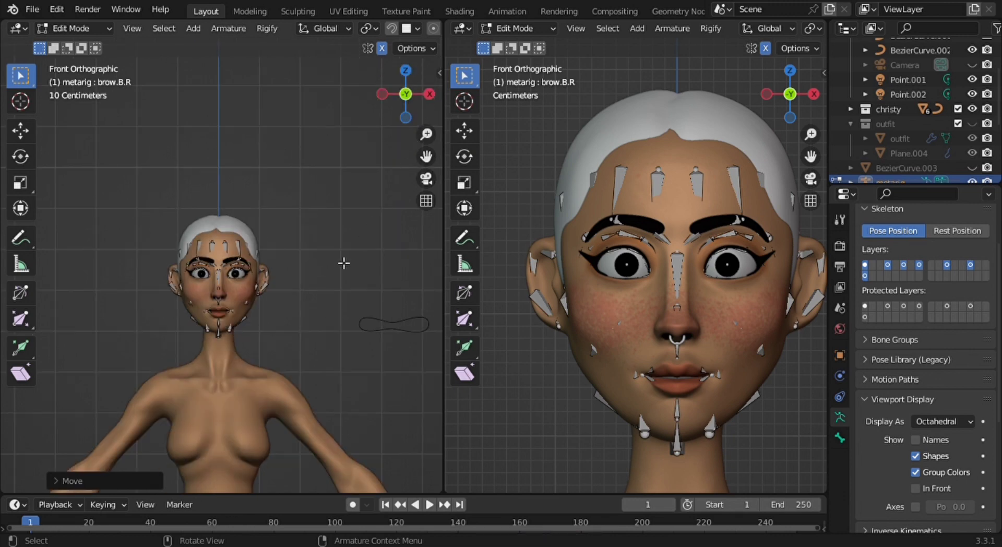
scroll(343, 263, up, 2)
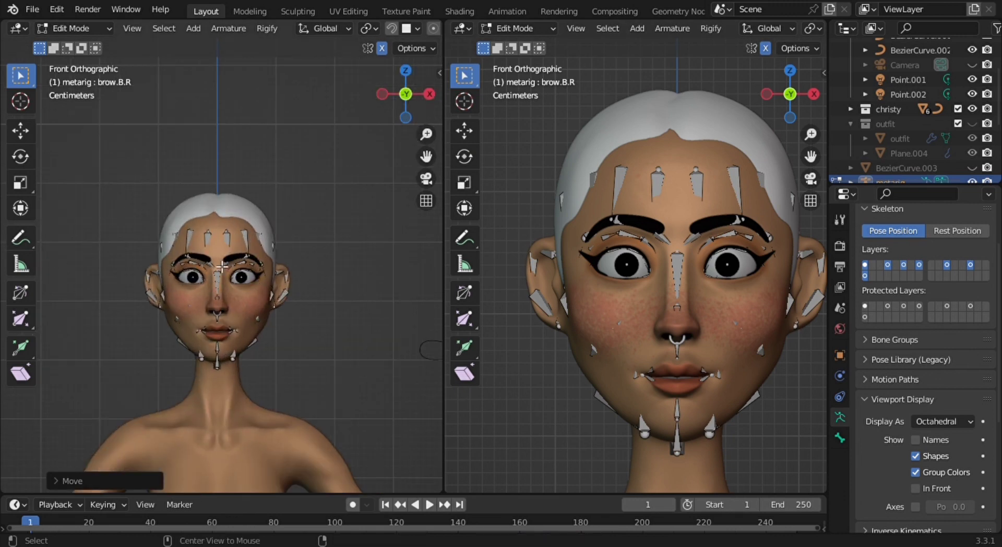
key(alt+h)
scroll(317, 292, down, 3)
scroll(319, 293, down, 2)
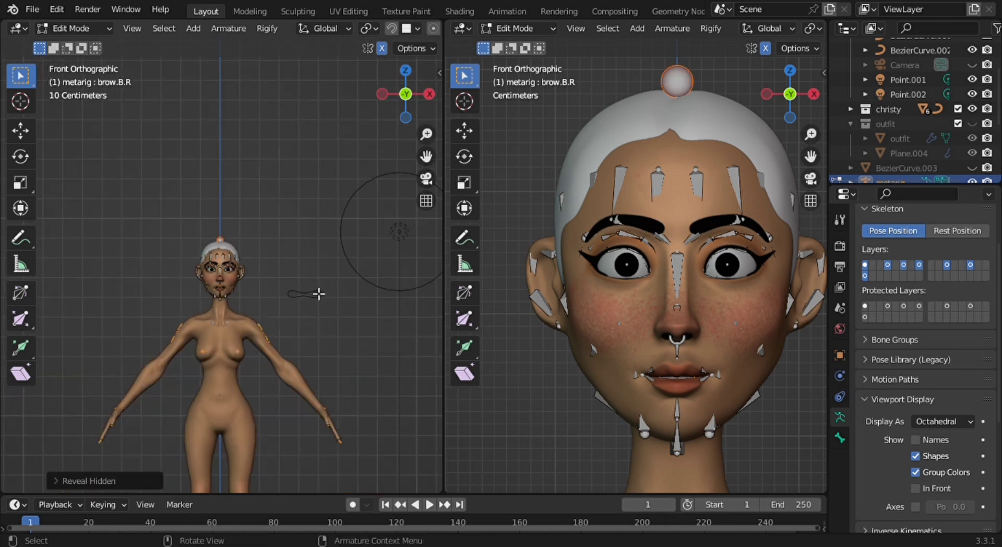
shift+middle_drag(313, 300, 365, 139)
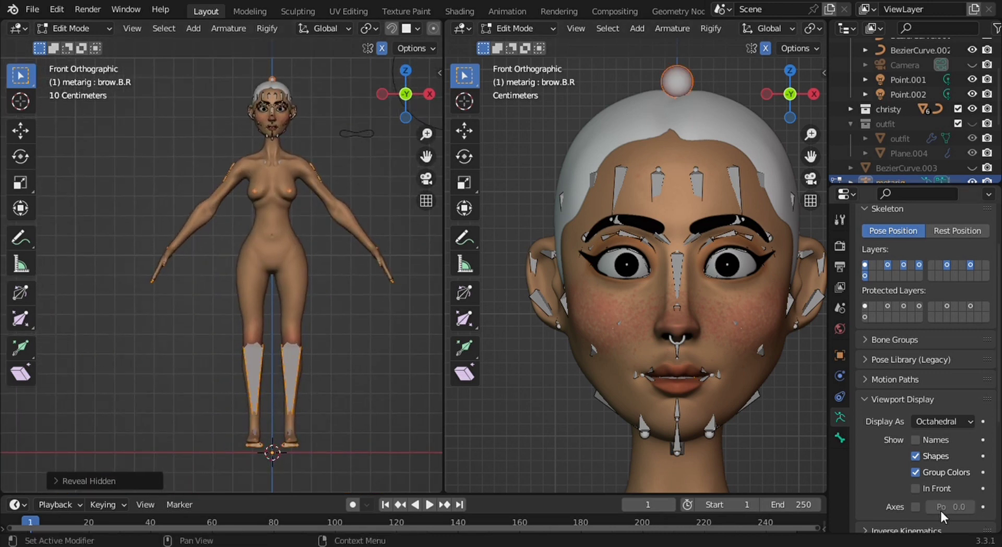
click(916, 488)
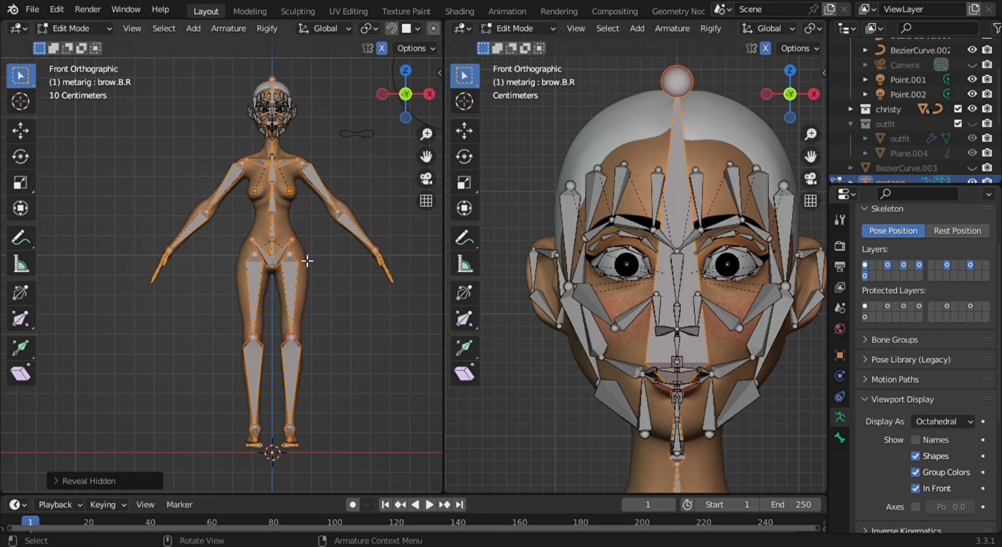
shift+middle_drag(382, 206, 335, 243)
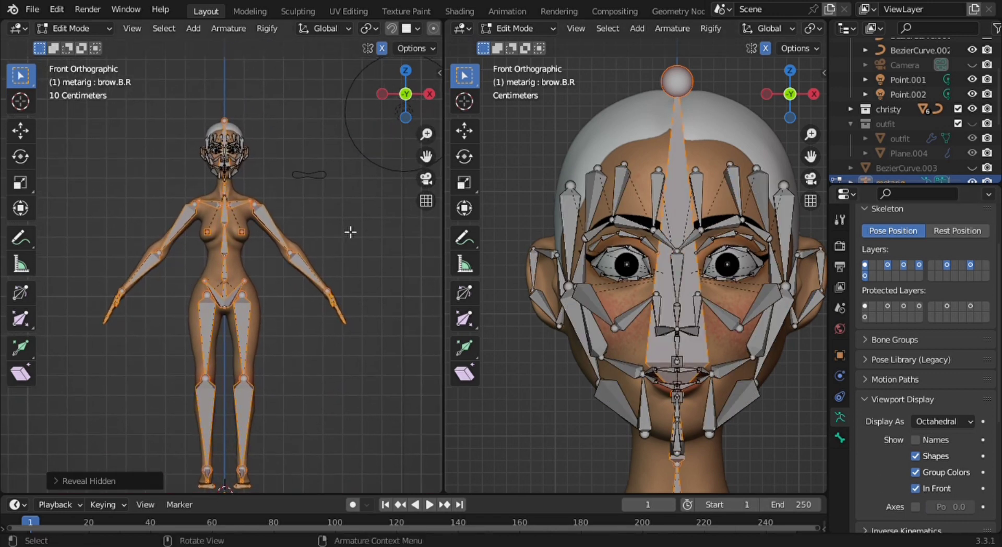
key(alt+a)
Orbit to an angled view to inspect the full skeleton, then snap to right side view
scroll(314, 292, down, 2)
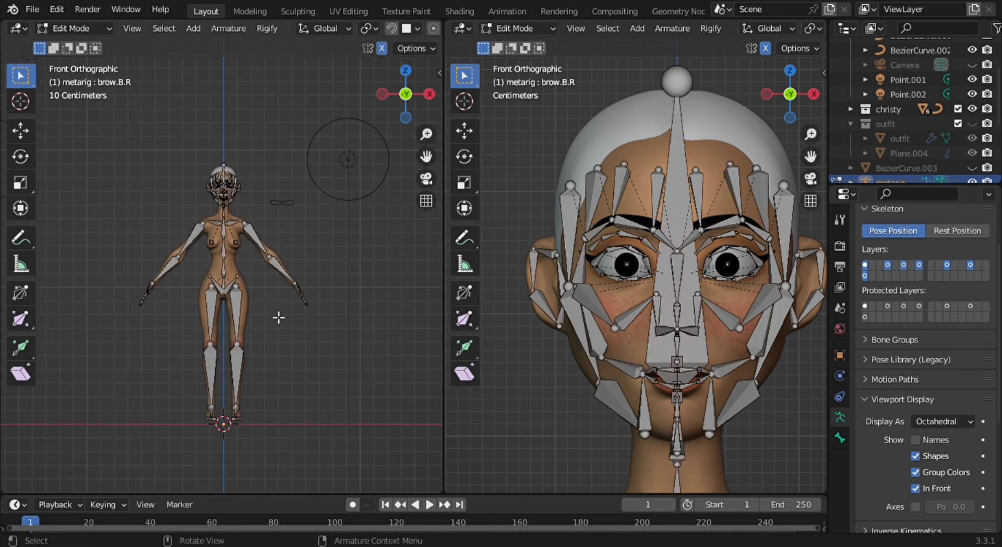
mouse_move(279, 317)
middle_down()
mouse_move(409, 330)
mouse_move(280, 332)
middle_up()
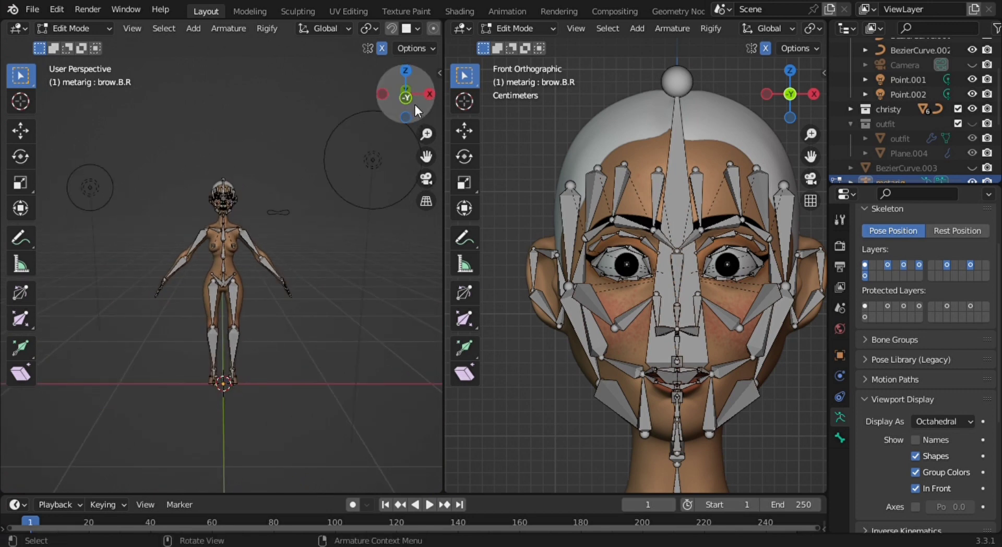
mouse_move(277, 223)
middle_down()
mouse_move(78, 279)
mouse_move(369, 250)
mouse_move(261, 277)
mouse_move(230, 269)
mouse_move(437, 270)
middle_up()
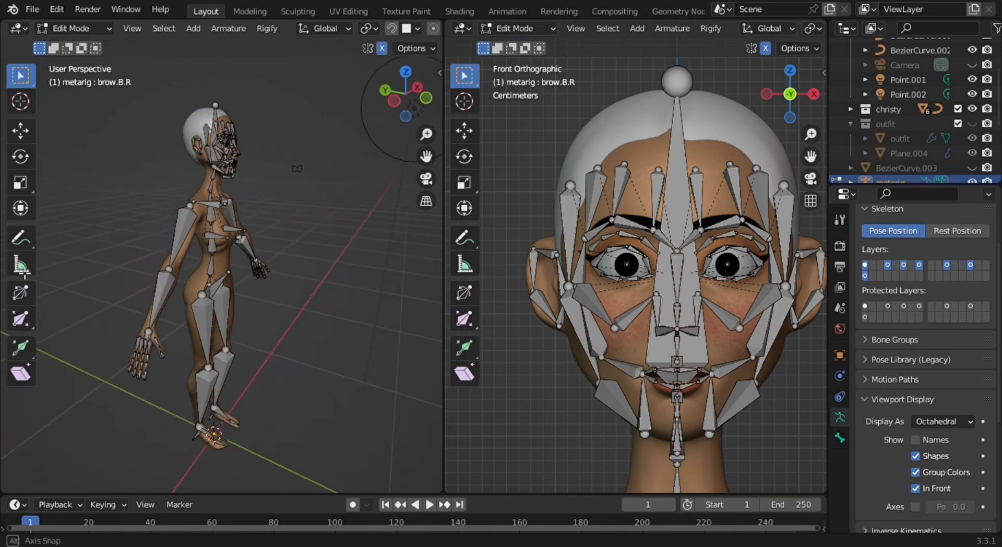
click(422, 90)
Save the scene as christy rig APPLIED.blend and return to Object Mode
click(384, 97)
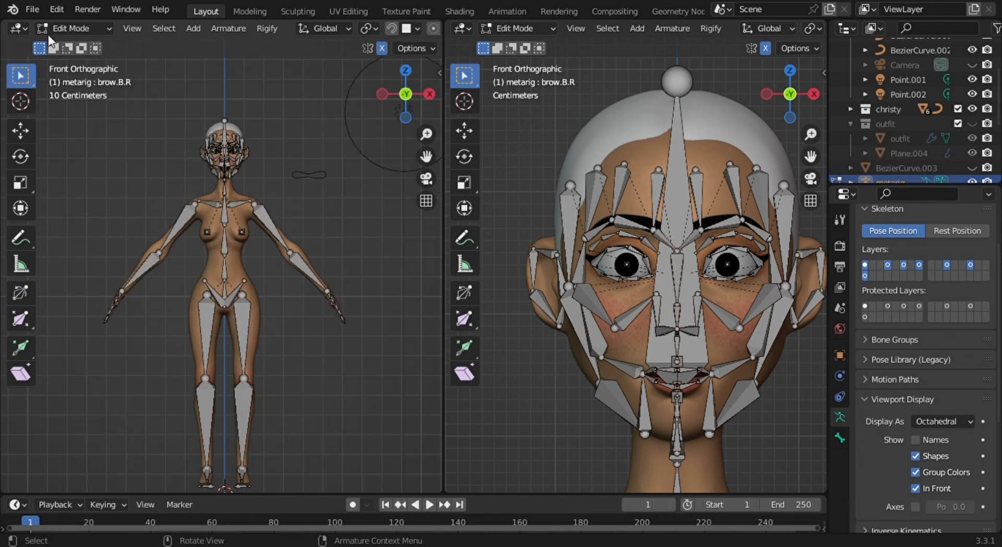
click(32, 9)
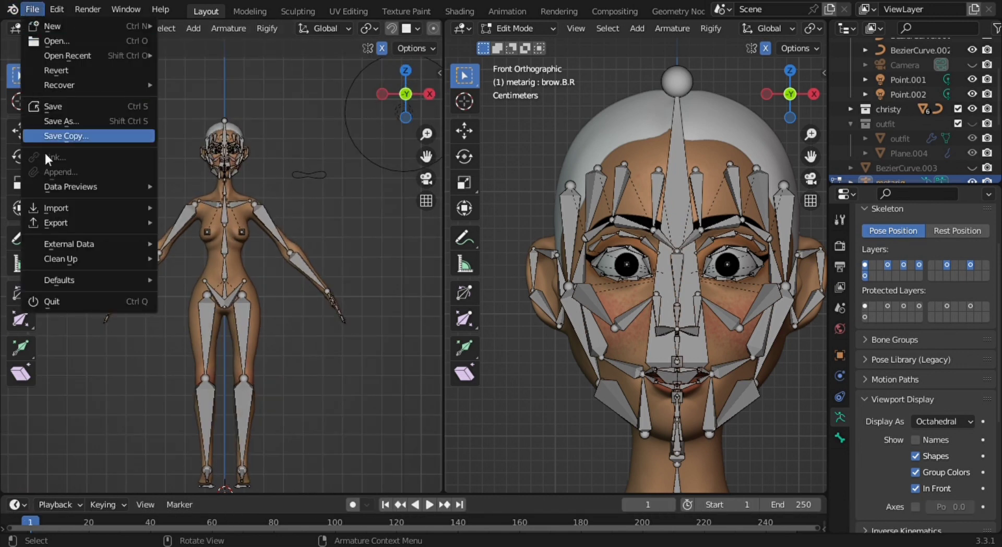
click(68, 121)
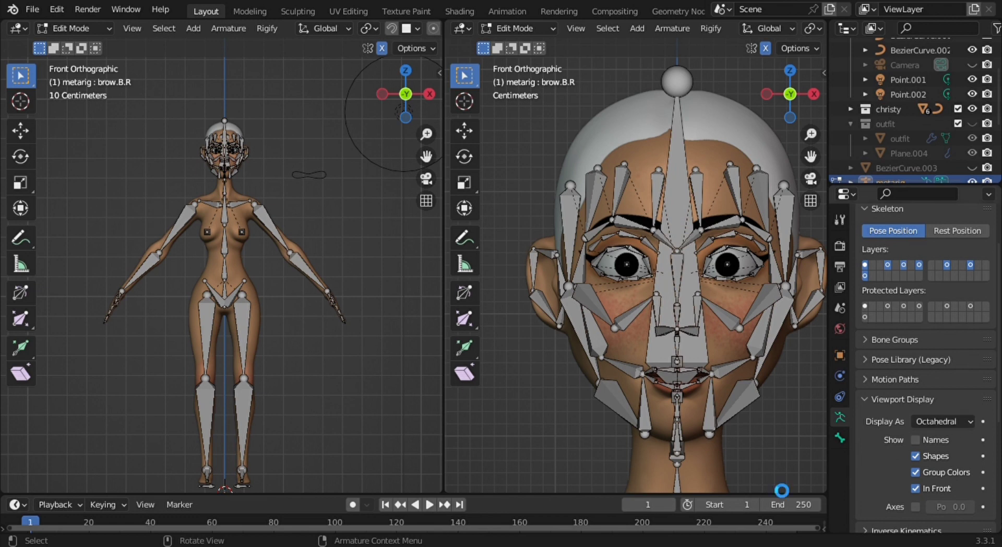
key(ctrl+s)
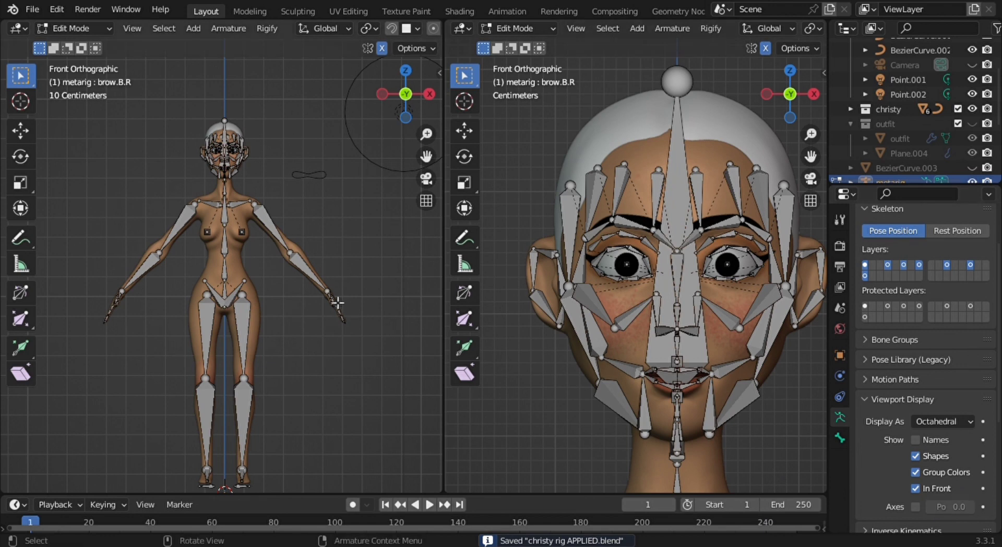
key(Tab)
scroll(903, 485, down, 6)
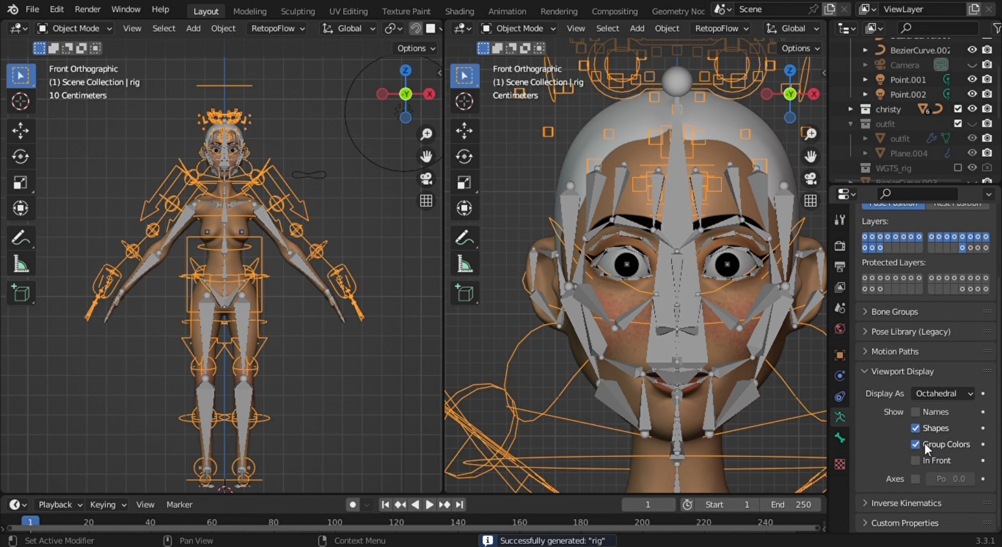
scroll(379, 193, down, 3)
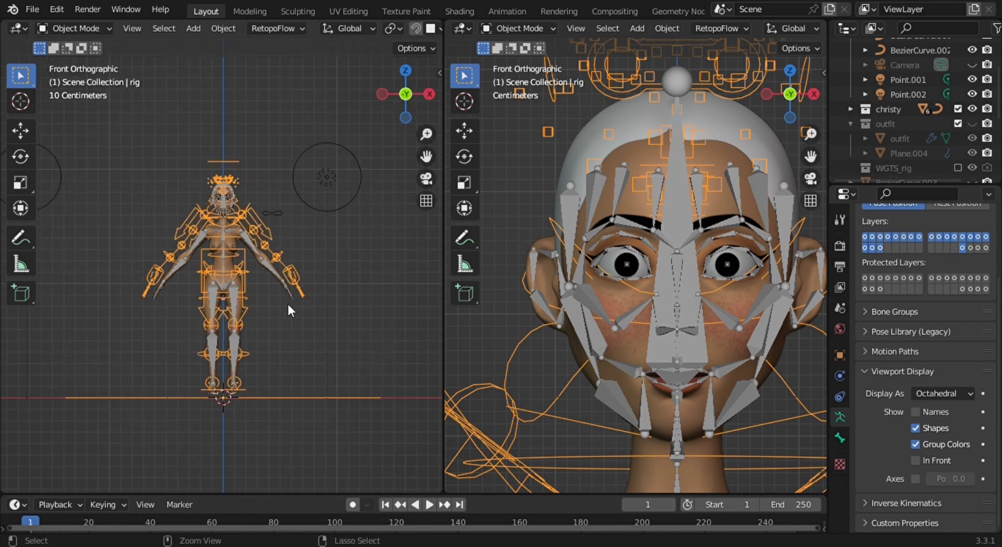
key(ctrl+z)
scroll(213, 246, up, 2)
Apply All Transforms to the metarig from the Object > Apply menu
scroll(213, 246, up, 3)
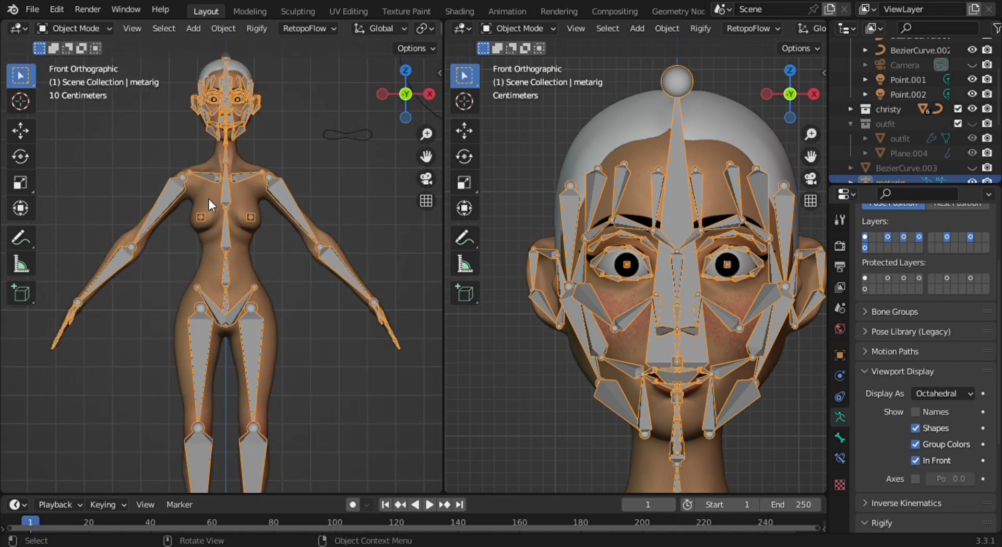
click(175, 28)
mouse_move(223, 28)
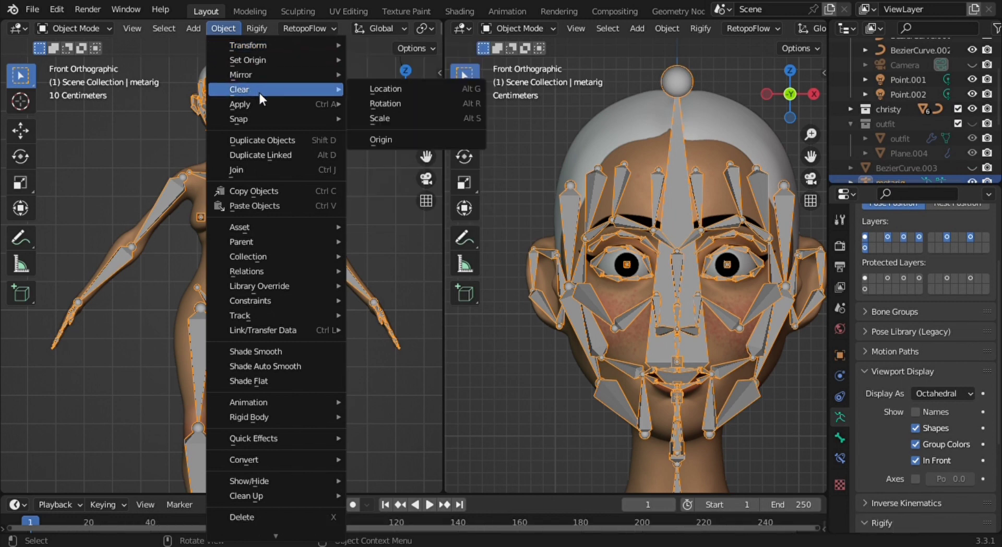
mouse_move(239, 105)
click(413, 149)
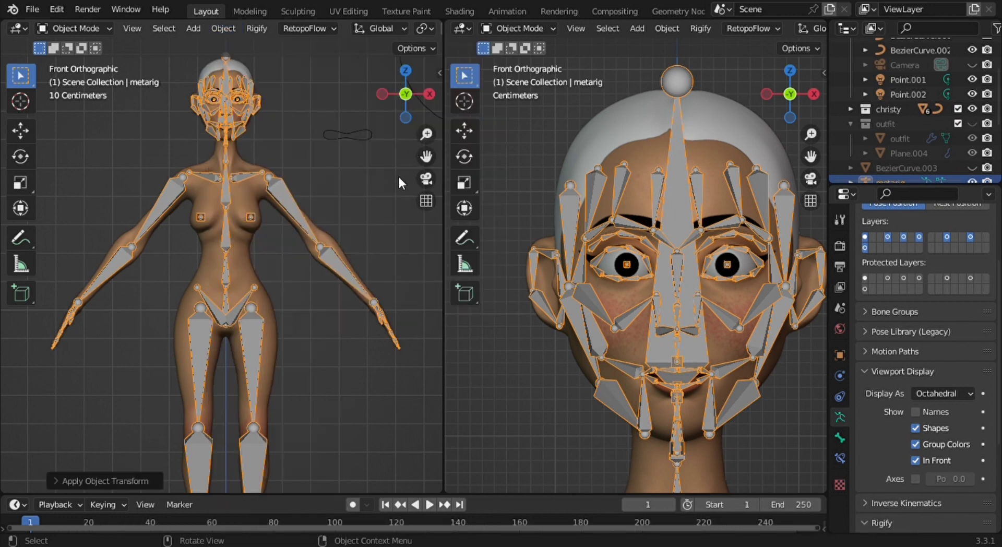
scroll(939, 453, down, 5)
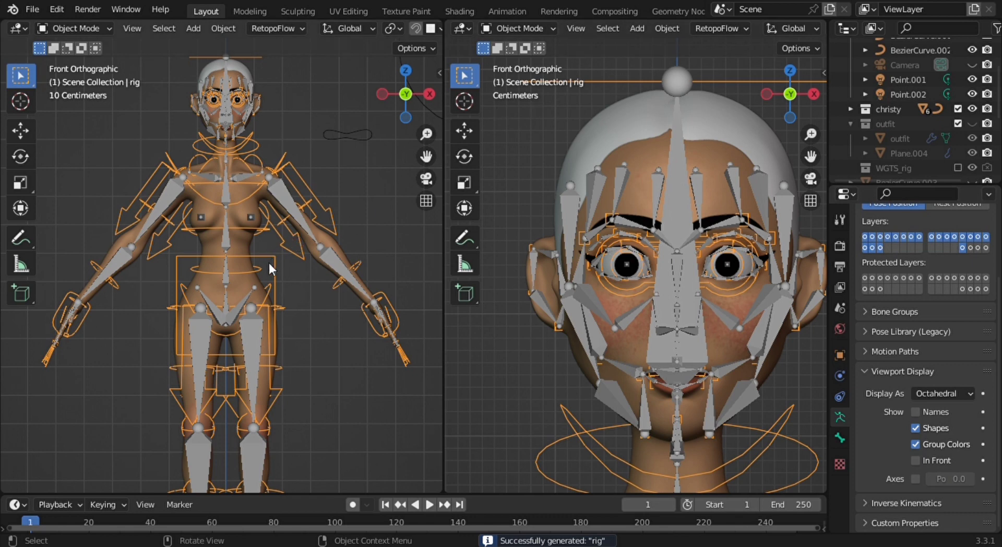
scroll(272, 264, down, 2)
Hide the metarig and orbit the view to see the character in perspective
click(232, 136)
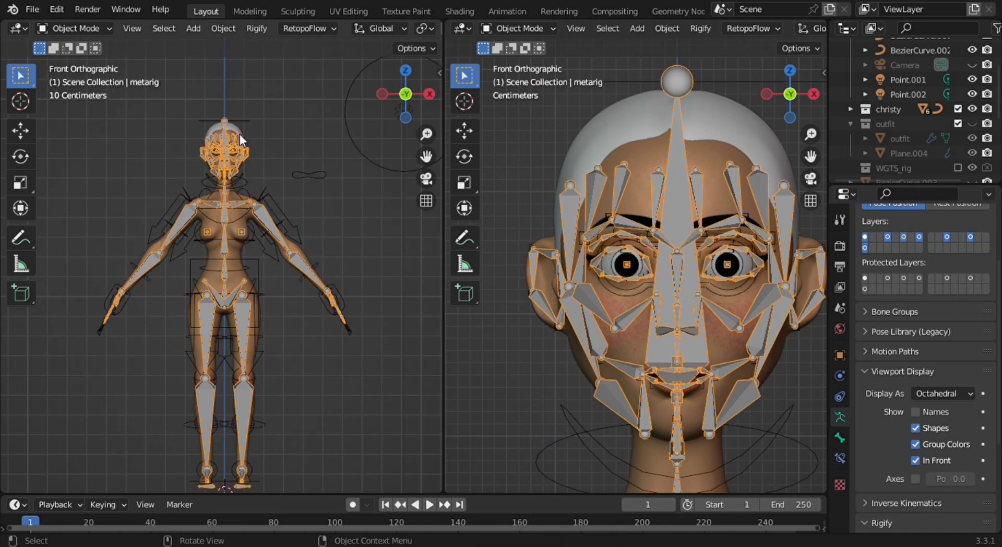
key(h)
scroll(237, 219, up, 2)
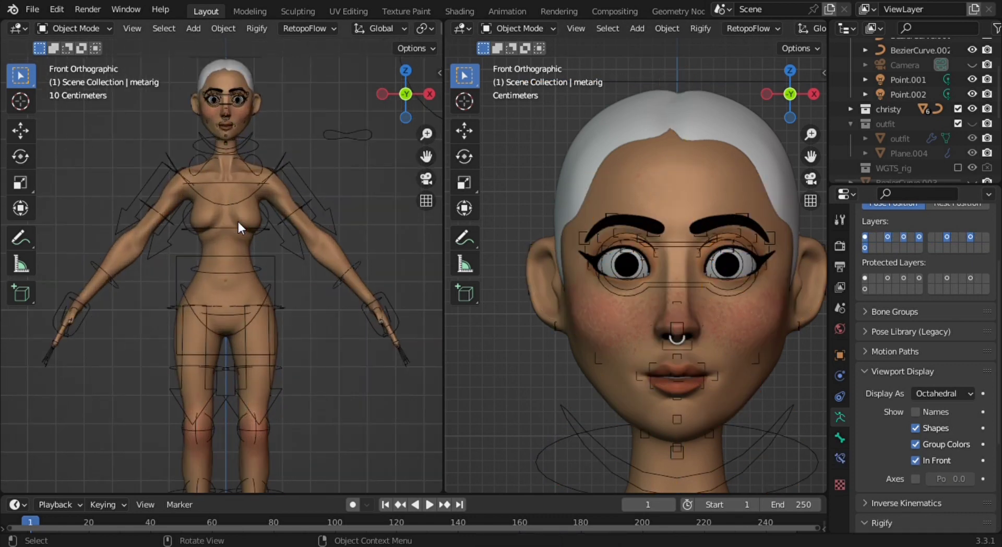
mouse_move(222, 170)
middle_down()
mouse_move(314, 206)
mouse_move(340, 205)
mouse_move(258, 217)
middle_up()
Parent the body to the generated rig With Automatic Weights, then set the left view to Front
shift+click(247, 191)
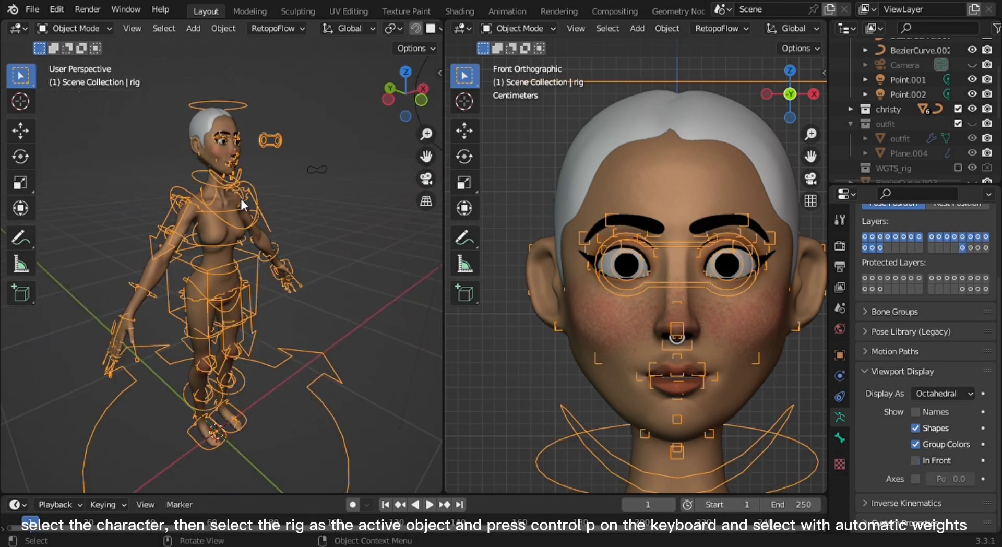
shift+click(221, 229)
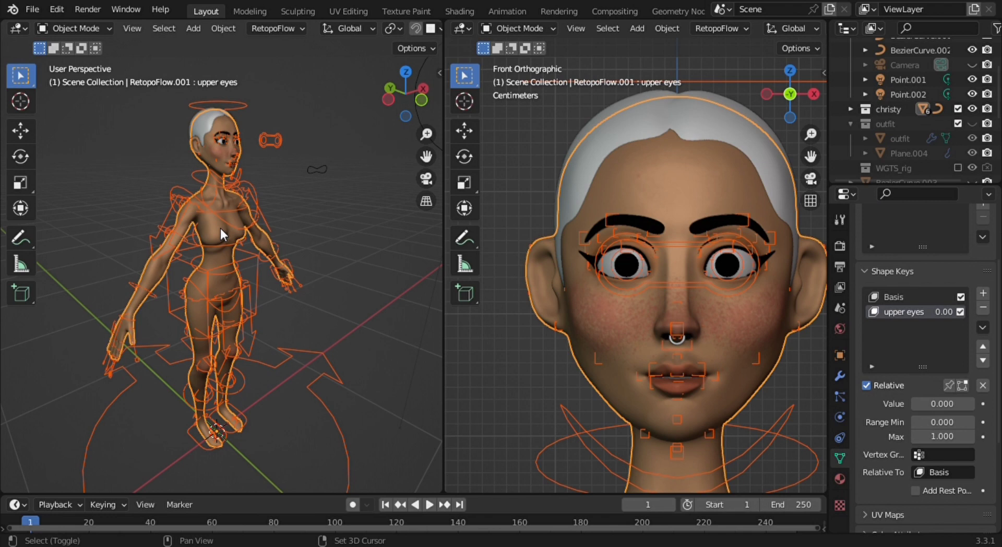
shift+click(244, 193)
key(ctrl+p)
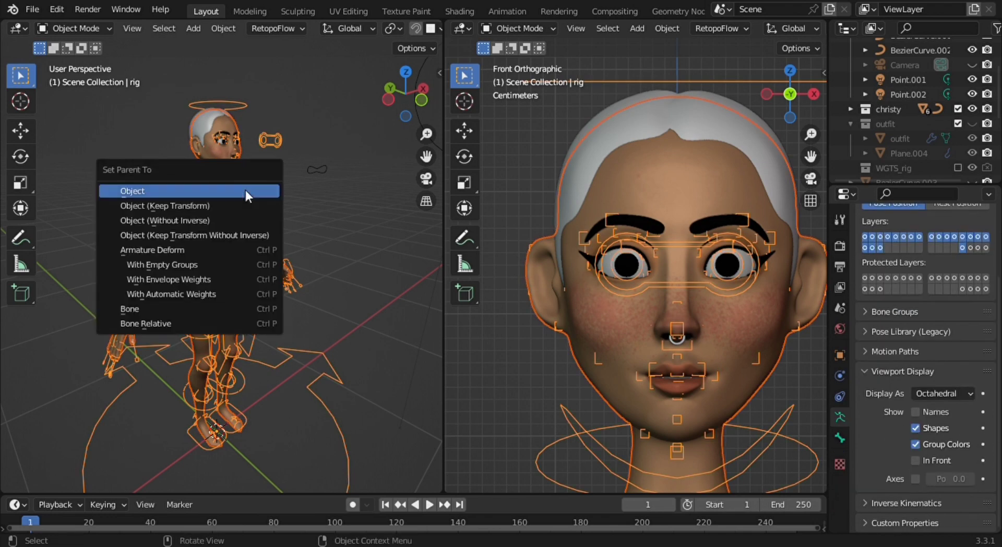
click(179, 293)
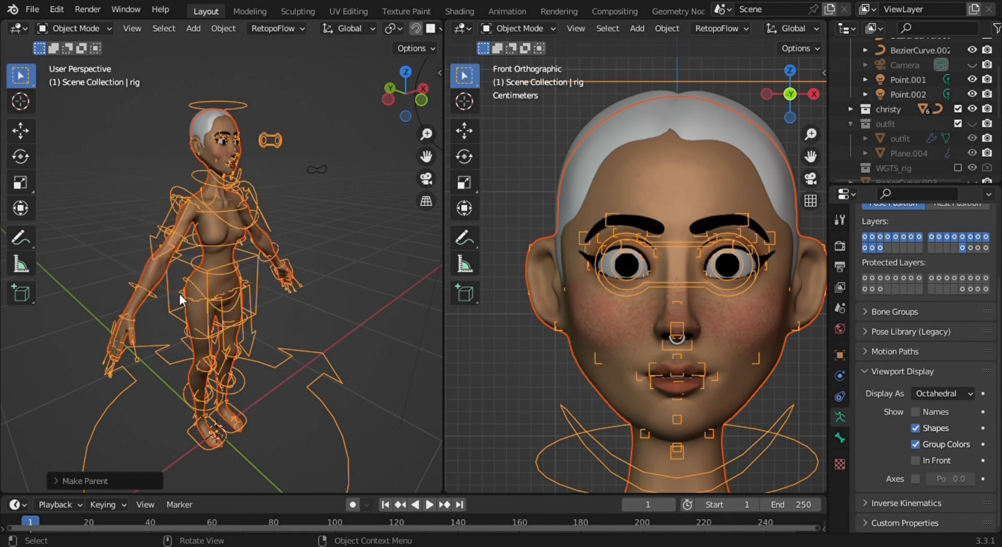
mouse_move(180, 293)
middle_down()
mouse_move(70, 290)
mouse_move(278, 136)
middle_up()
click(405, 100)
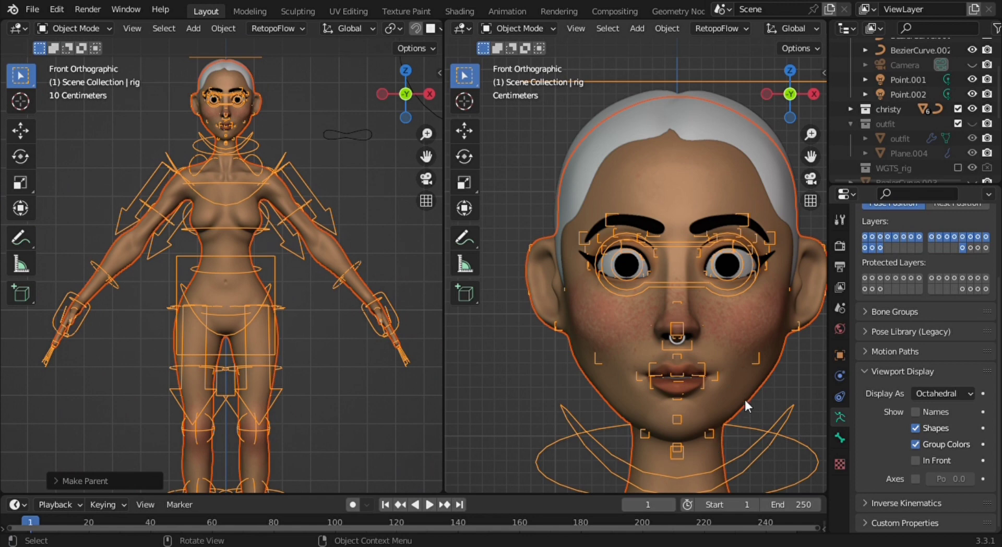
Set the body mesh's Multires Level Viewport to 0, then reselect the rig
click(744, 371)
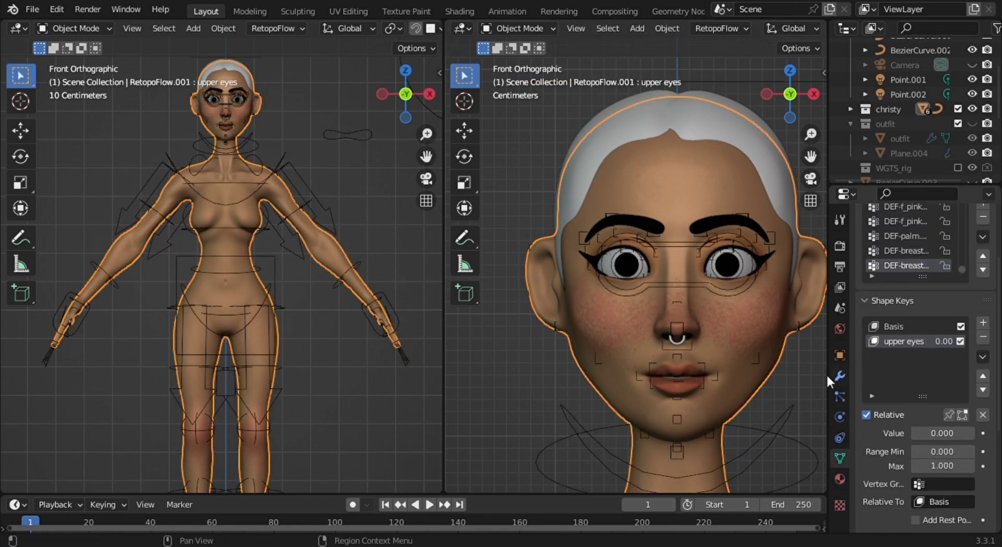
click(840, 376)
scroll(920, 341, up, 3)
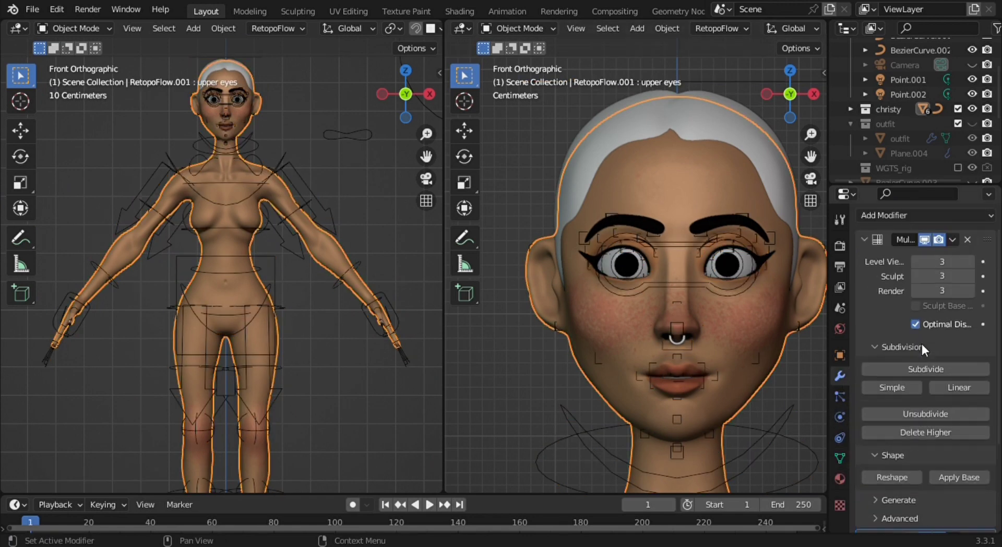
scroll(921, 341, up, 1)
click(915, 290)
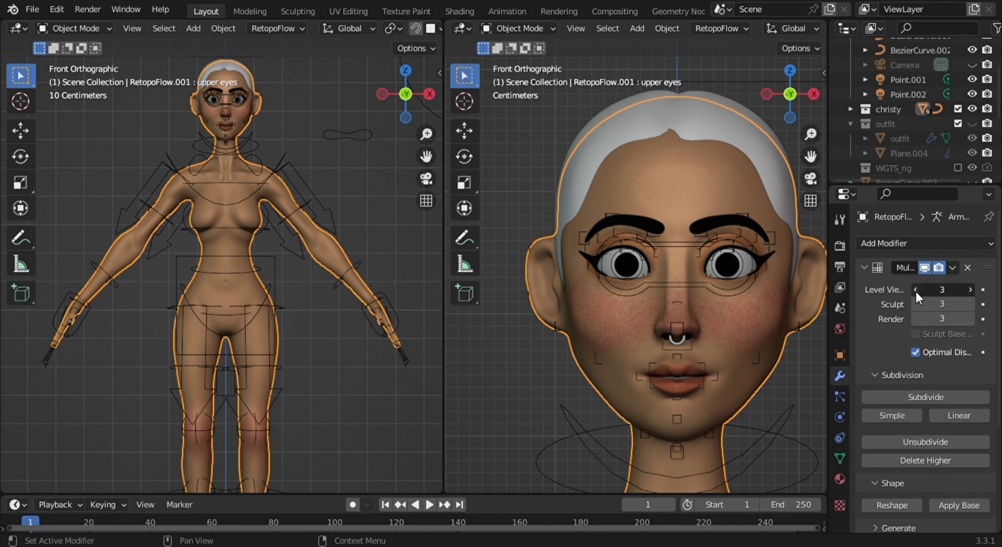
click(915, 290)
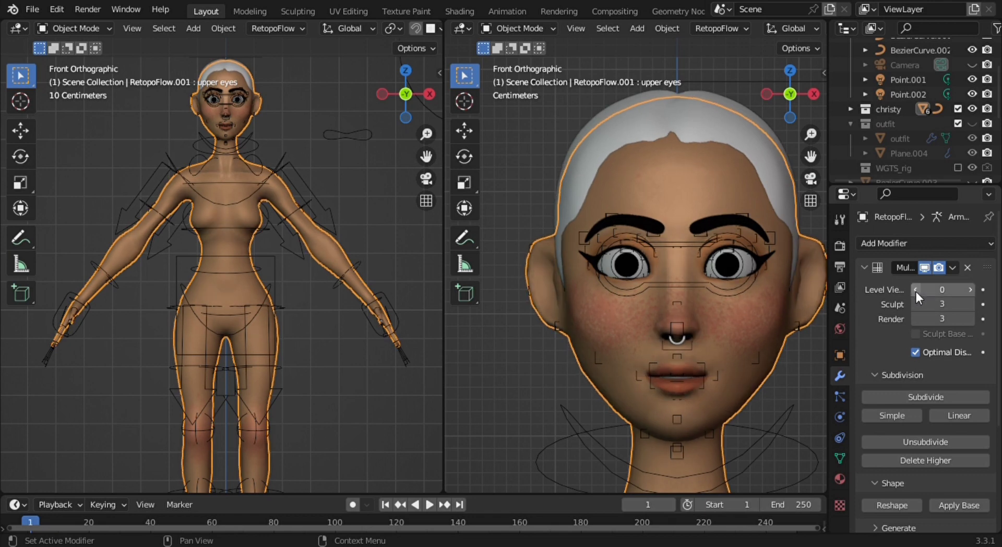
click(285, 172)
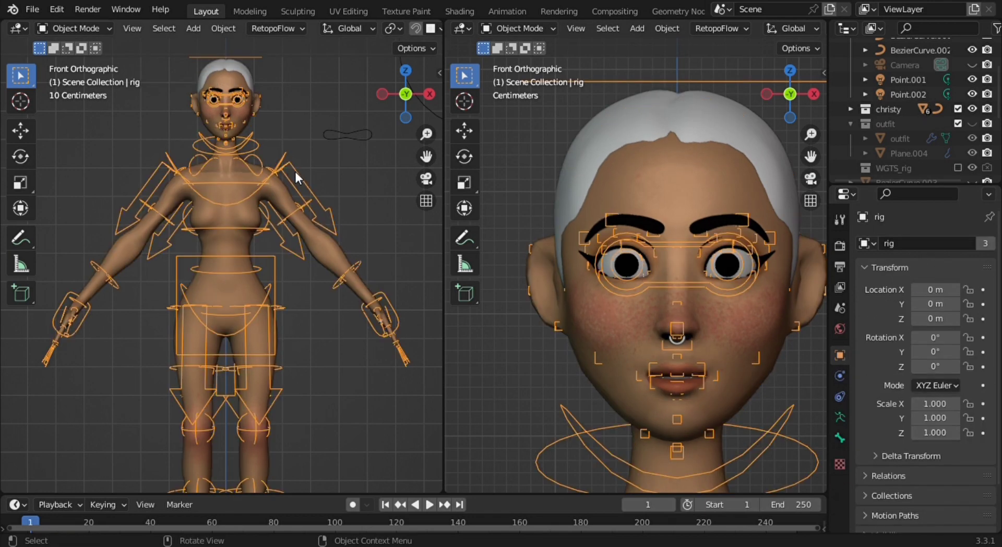
Switch the rig to Pose Mode and test-move the torso control, cancelling back to rest pose
key(ctrl+Tab)
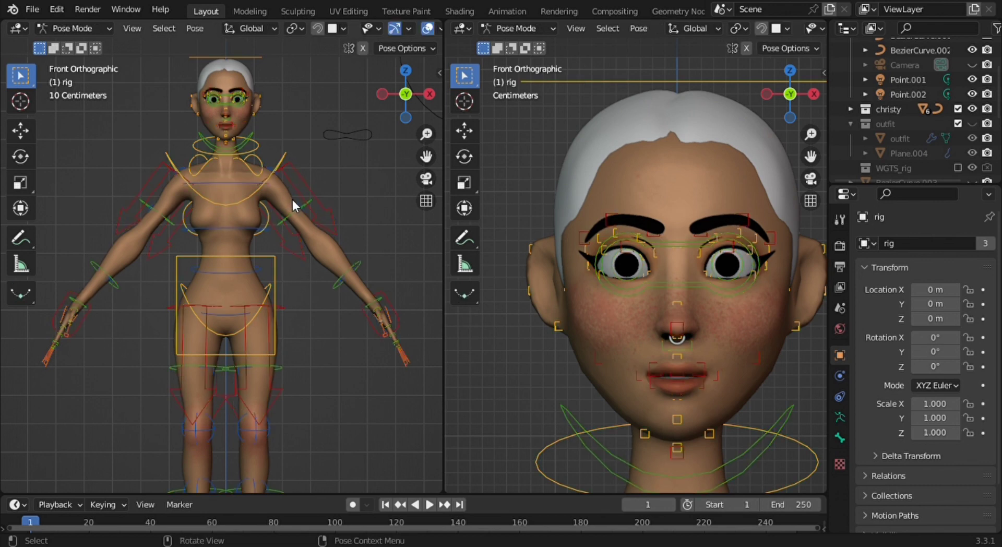
click(276, 274)
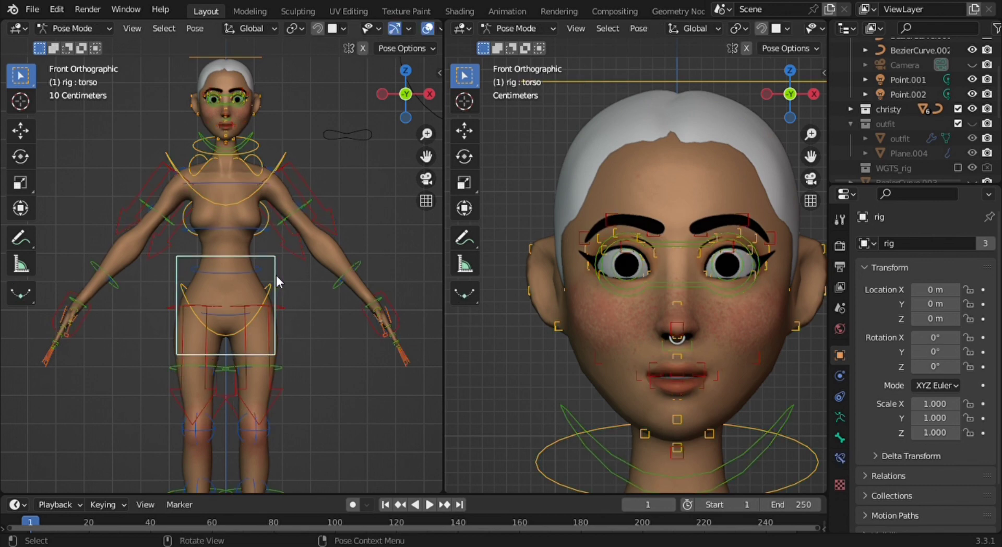
key(g)
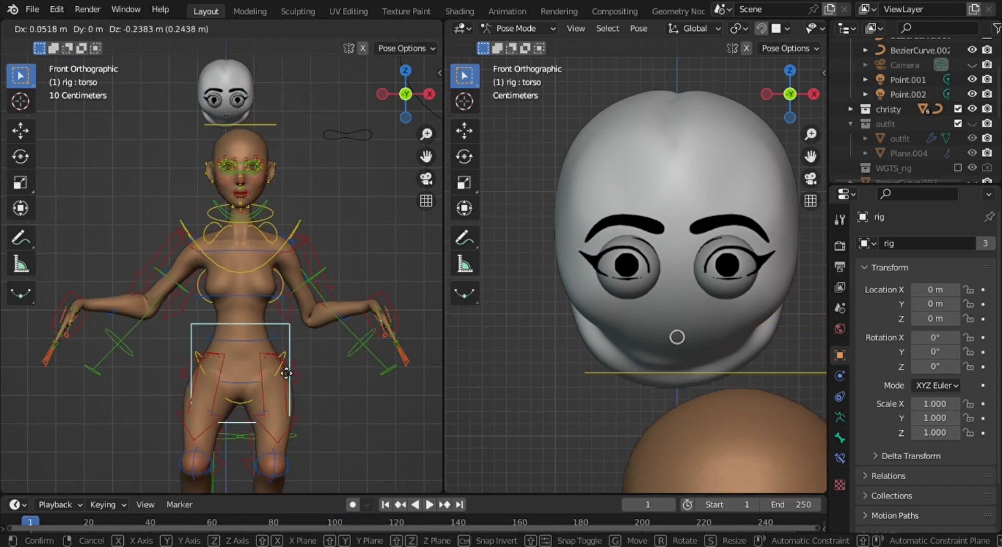
right_click(287, 339)
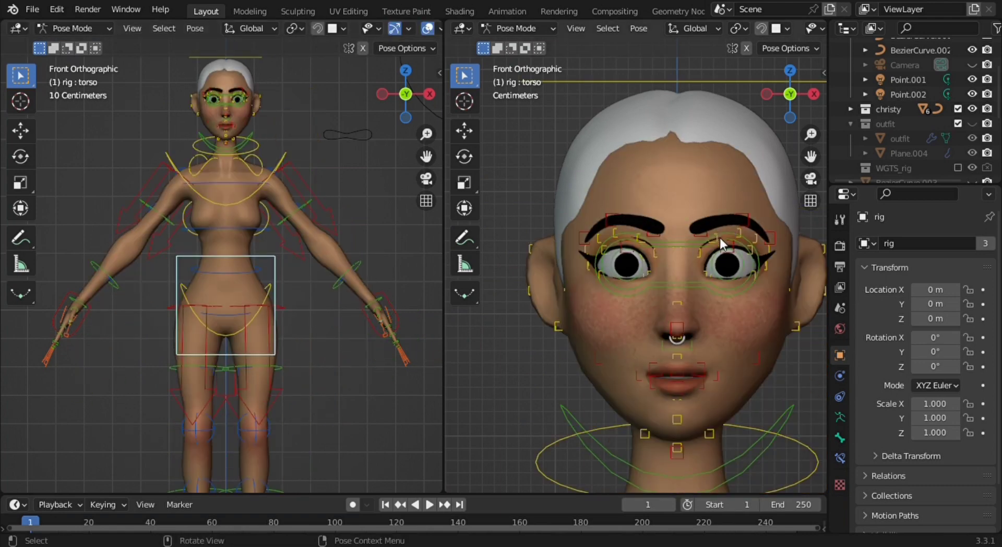
scroll(720, 238, down, 3)
scroll(719, 308, down, 4)
middle_drag(674, 327, 719, 327)
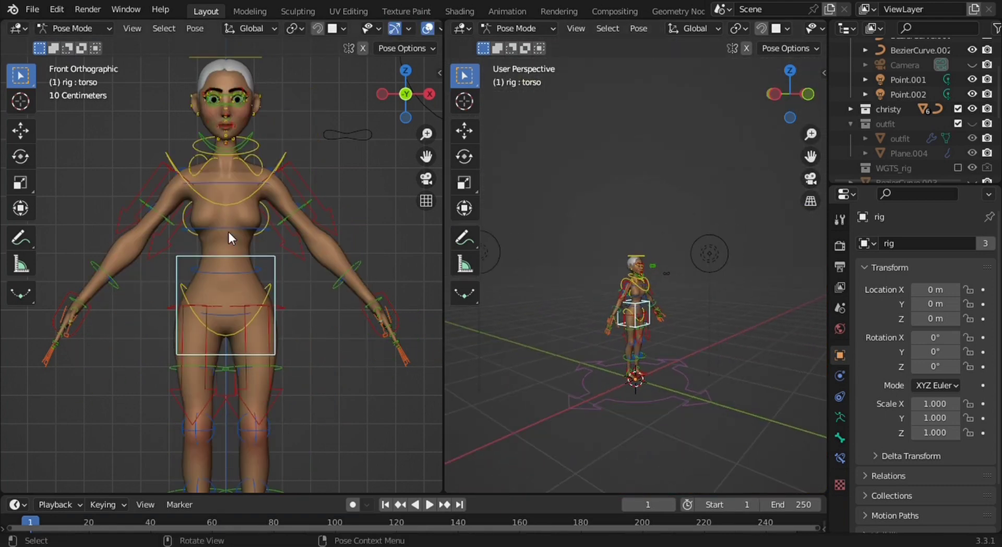
key(g)
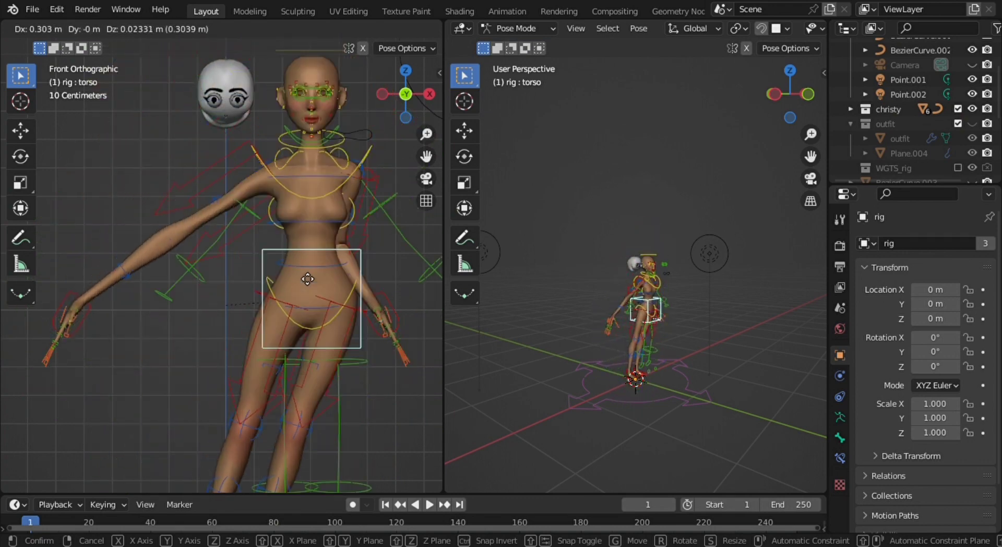
key(Escape)
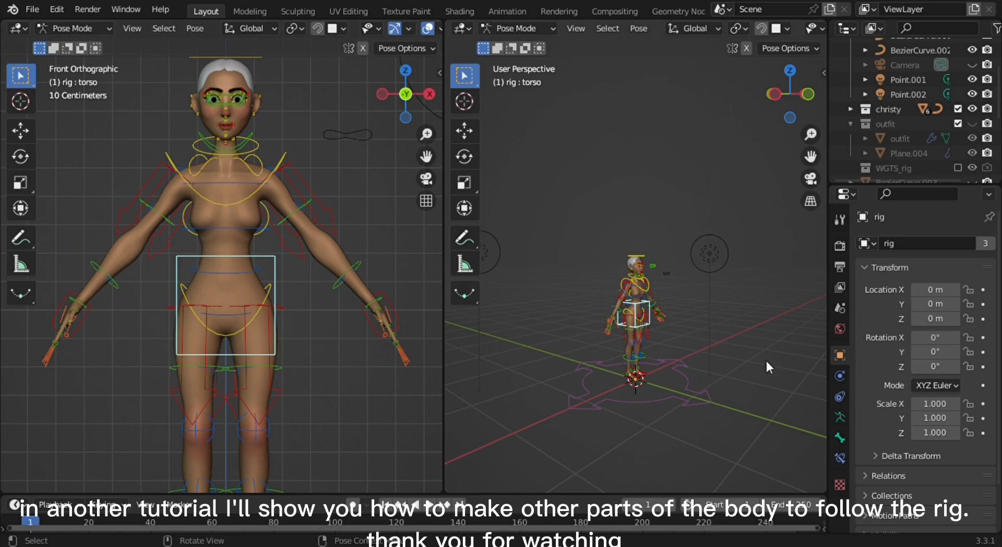
Test-move the hand_ik.L control, then cancel to restore the arm
scroll(683, 325, up, 3)
shift+middle_drag(674, 374, 552, 283)
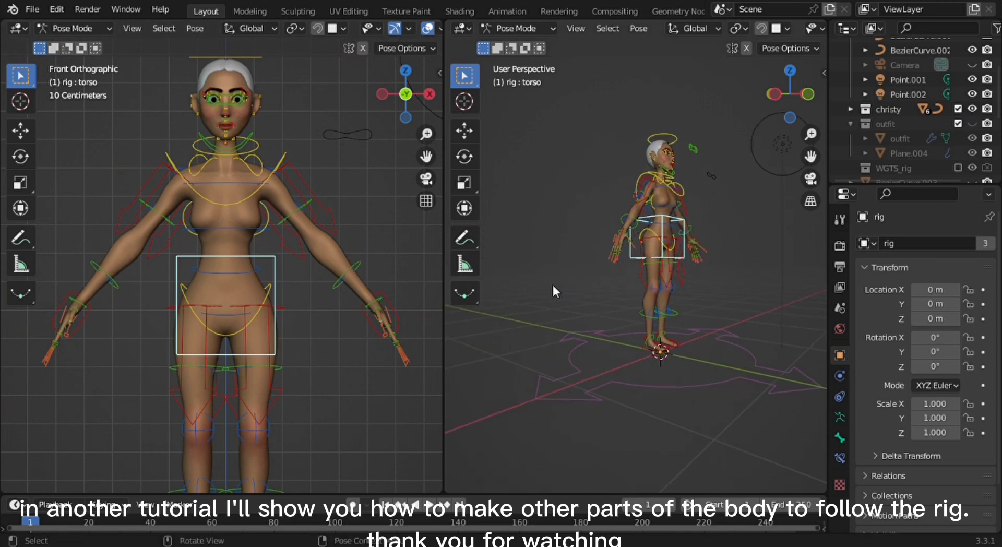
click(387, 300)
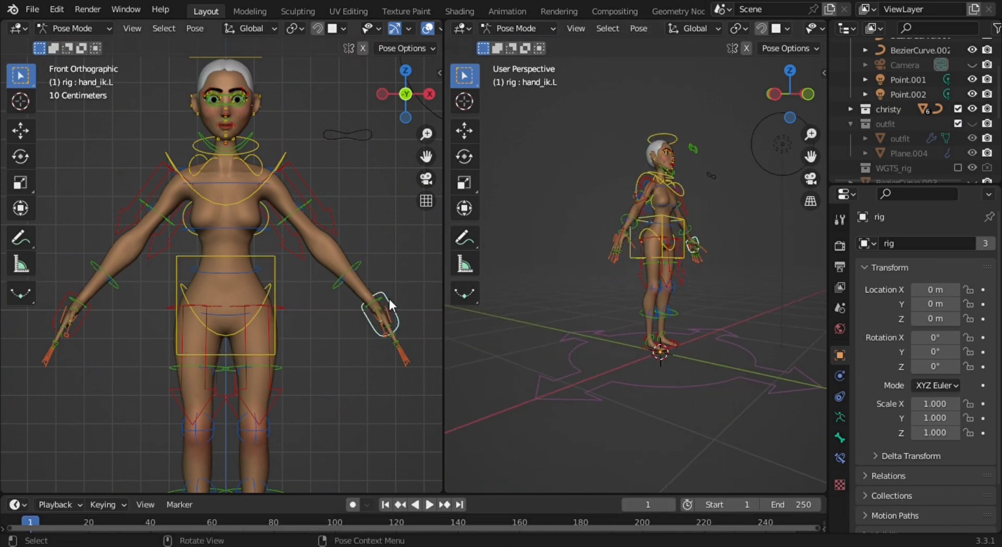
key(g)
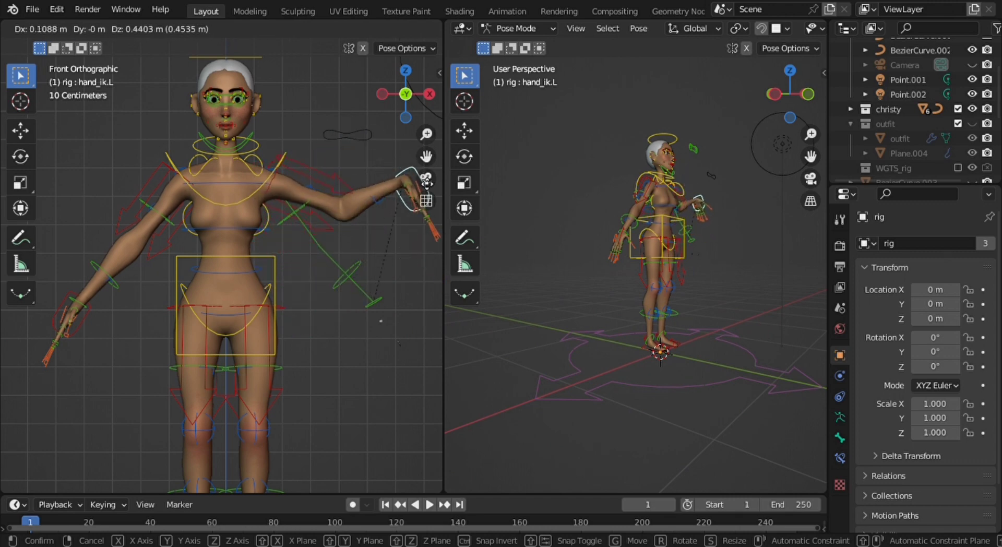
key(Escape)
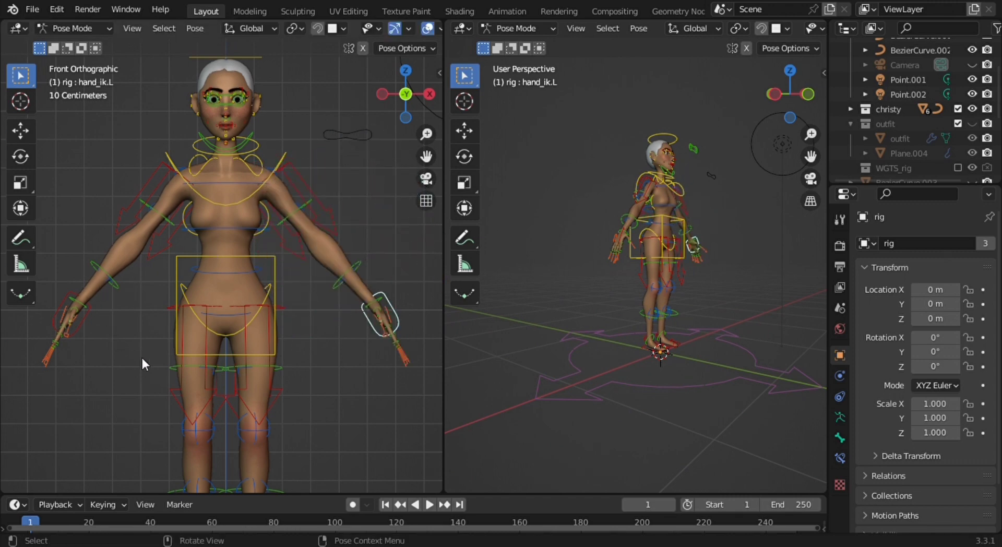
scroll(157, 360, down, 2)
scroll(217, 365, down, 2)
Move the head control and confirm the new position
mouse_move(264, 381)
middle_down()
mouse_move(114, 395)
mouse_move(230, 205)
middle_up()
click(237, 192)
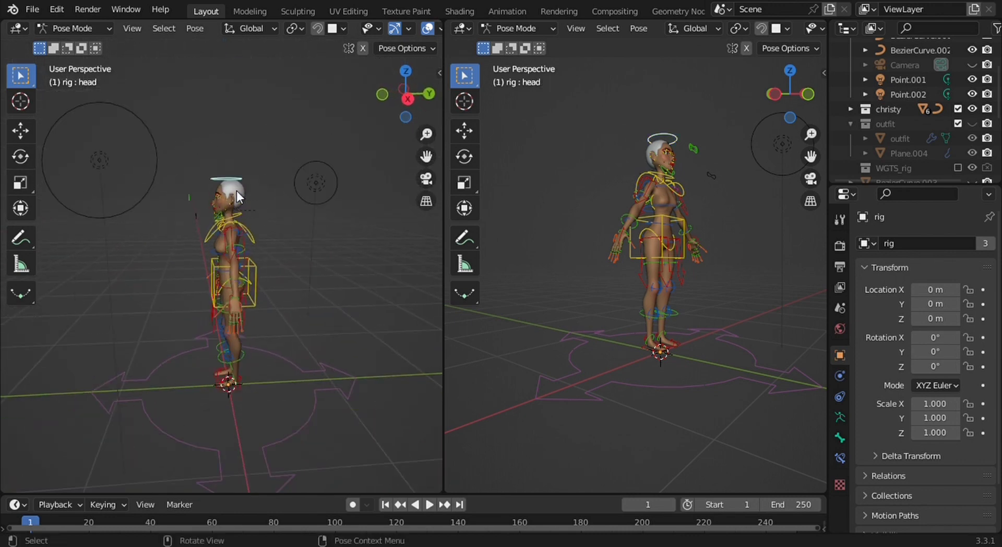
key(g)
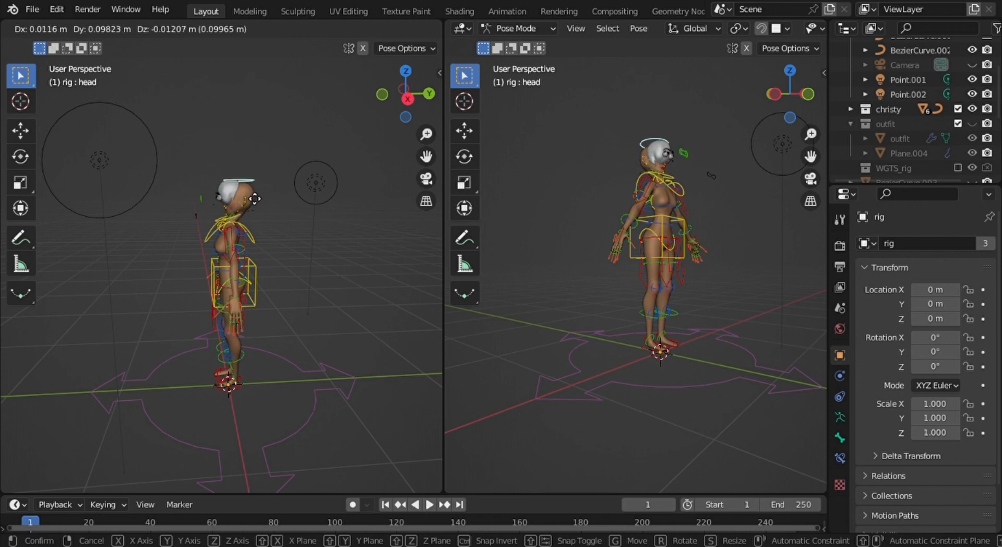
click(254, 198)
Rotate the chest control to test torso bending, then cancel the rotation
middle_drag(204, 208, 249, 221)
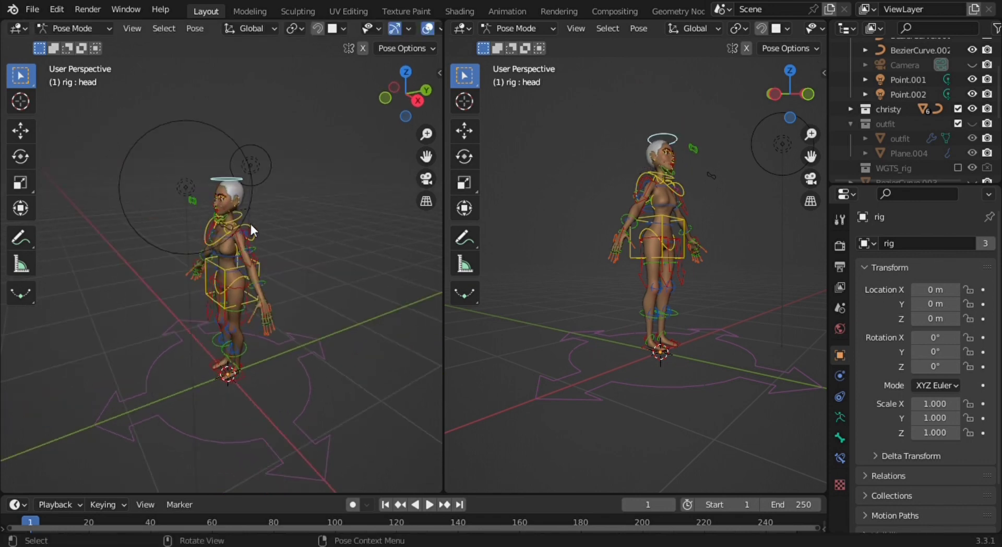
click(249, 221)
key(r)
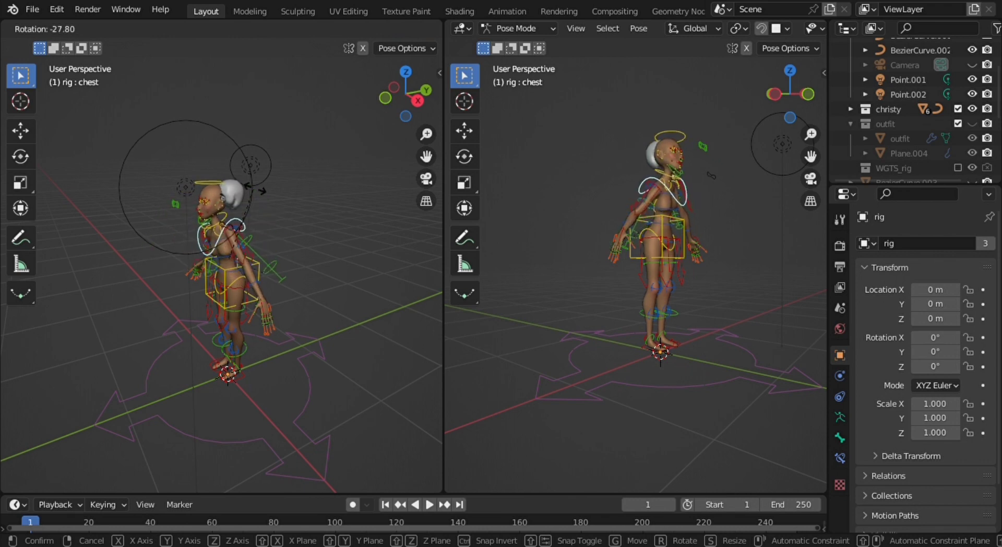
key(Escape)
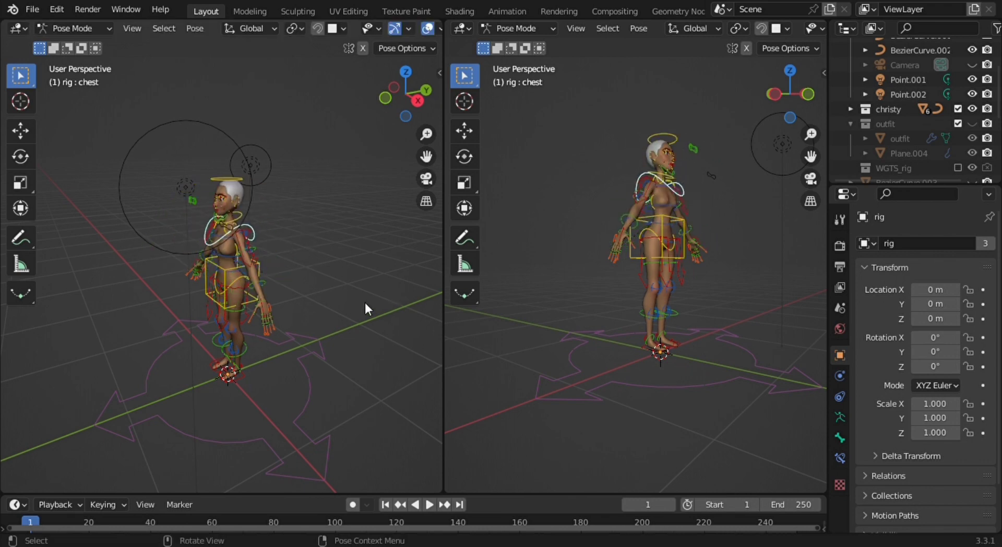
Snap the left viewport to front orthographic and centre the character
mouse_move(364, 301)
middle_down()
mouse_move(258, 298)
mouse_move(356, 247)
middle_up()
scroll(355, 247, up, 2)
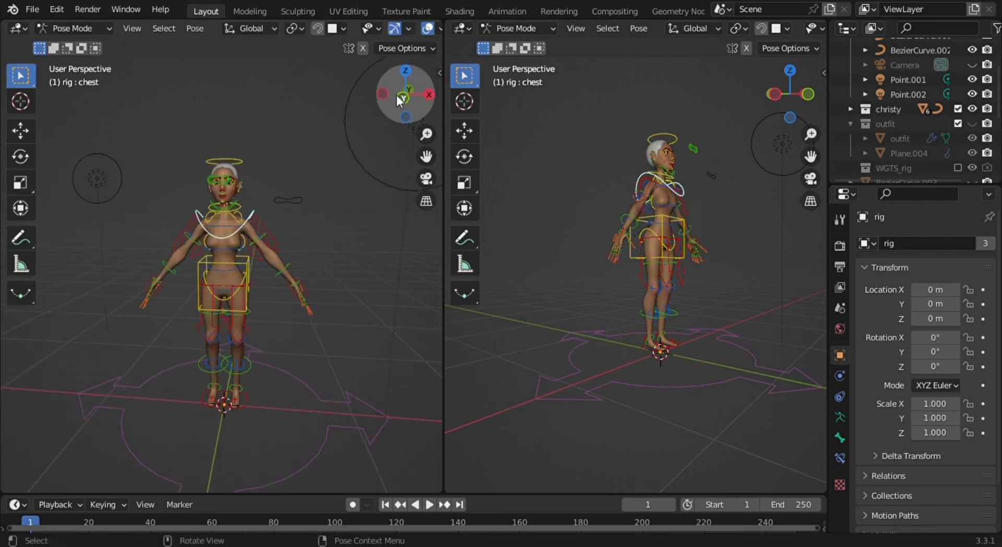
click(398, 96)
scroll(214, 330, up, 2)
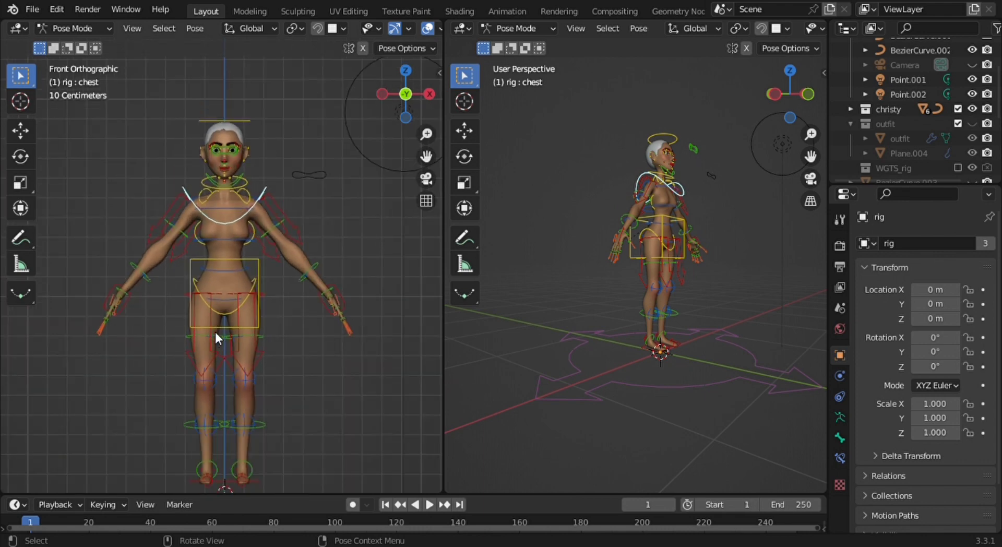
mouse_move(214, 330)
shift+middle_down()
mouse_move(316, 297)
mouse_move(319, 283)
mouse_move(298, 305)
shift+middle_up()
scroll(307, 283, up, 1)
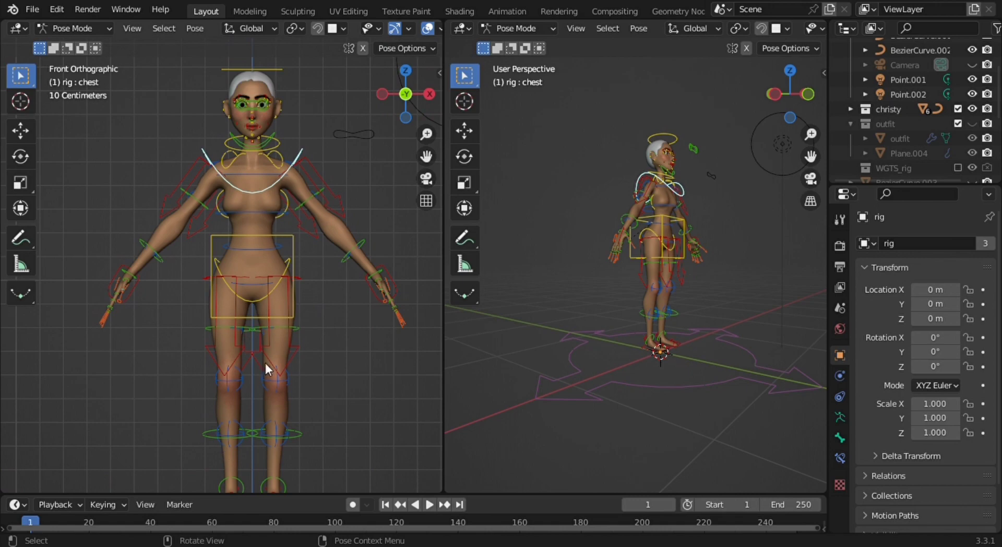